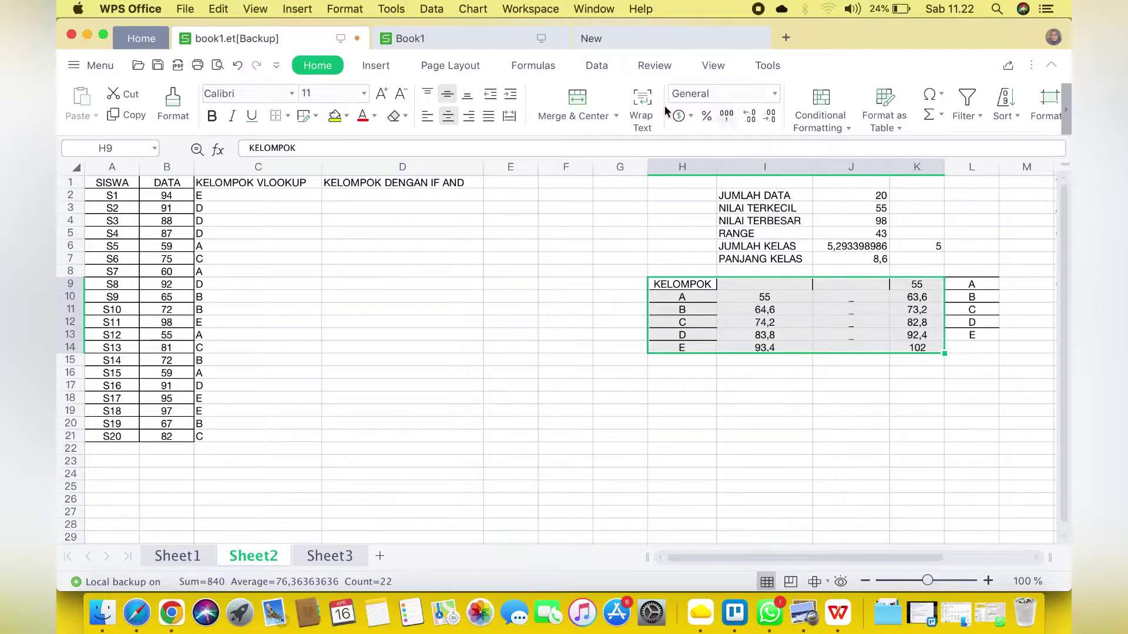
# Step: Apply borders to all cells of the KELOMPOK class table in H9:K14
pyautogui.click(280, 118)
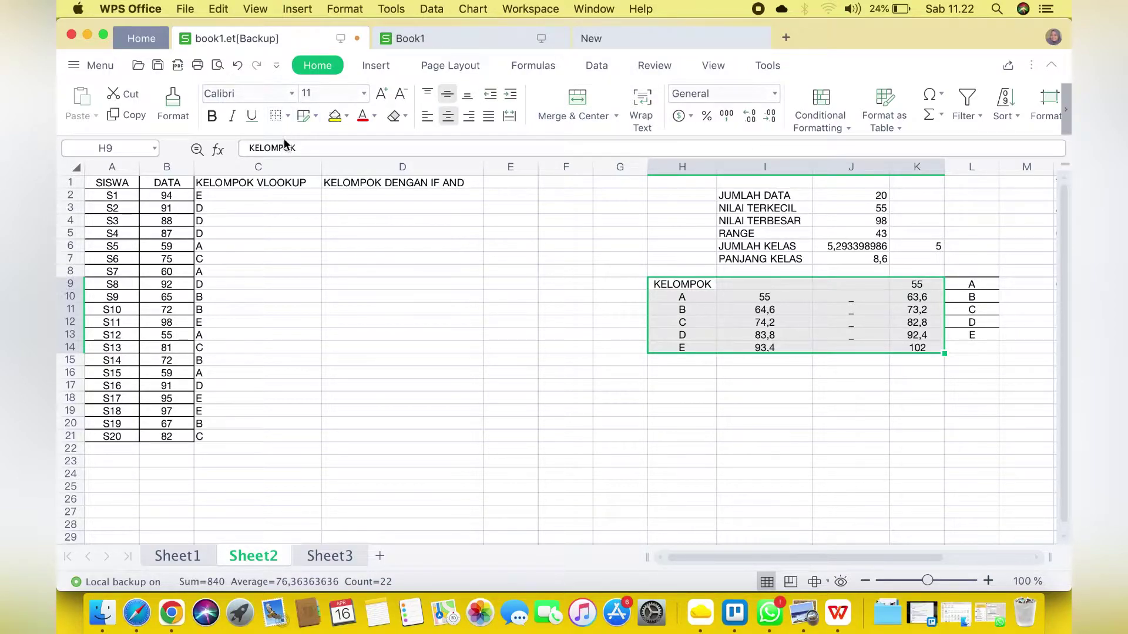
pyautogui.click(286, 116)
pyautogui.click(288, 159)
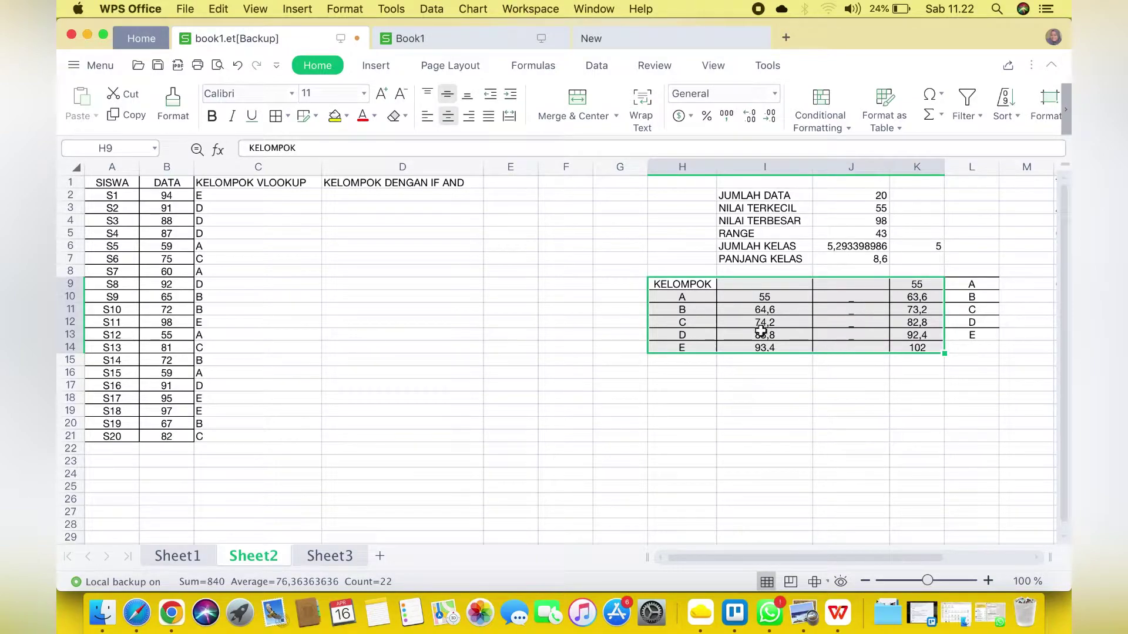
pyautogui.click(914, 287)
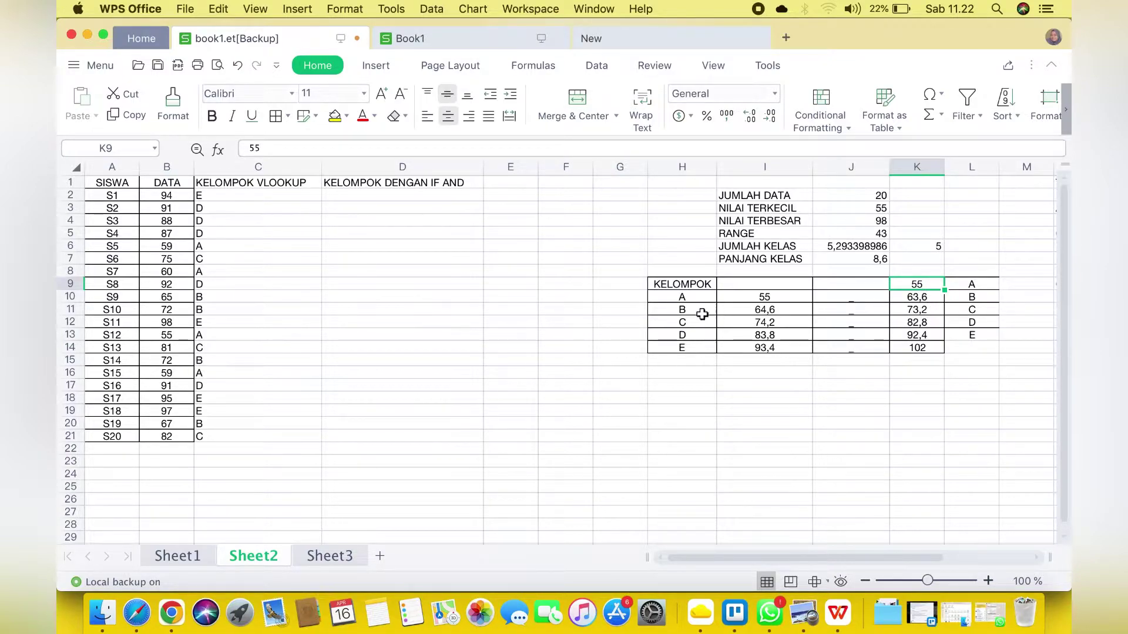
# Step: Start a formula in D2 with an IF function containing an AND whose first condition is B2>=I10
pyautogui.click(438, 197)
pyautogui.write('=')
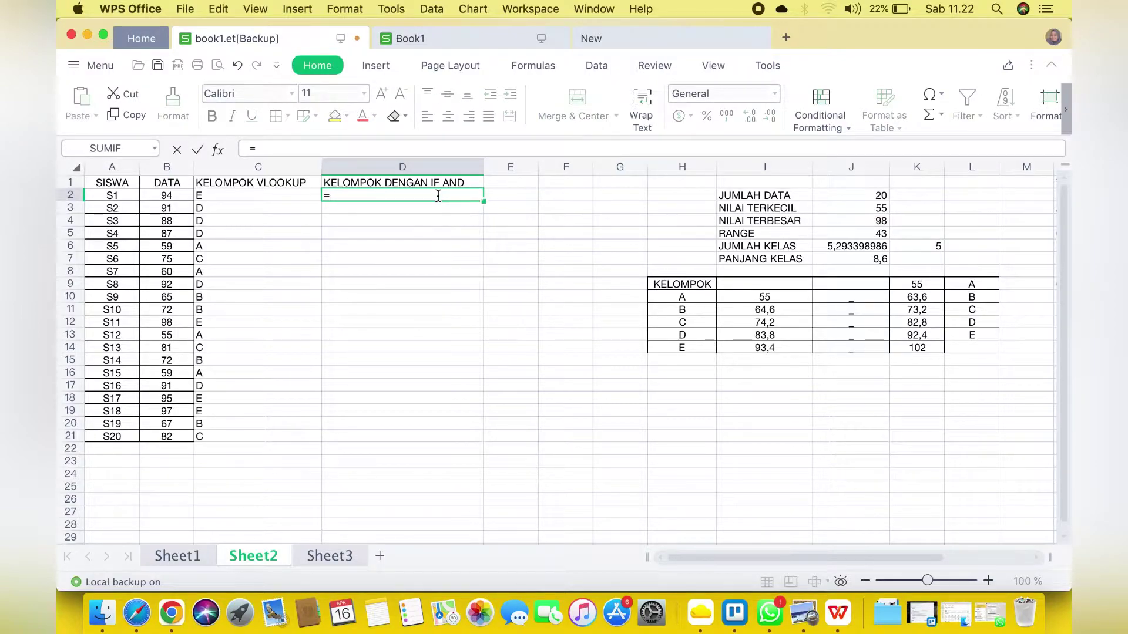
pyautogui.write('IF')
pyautogui.doubleClick(369, 214)
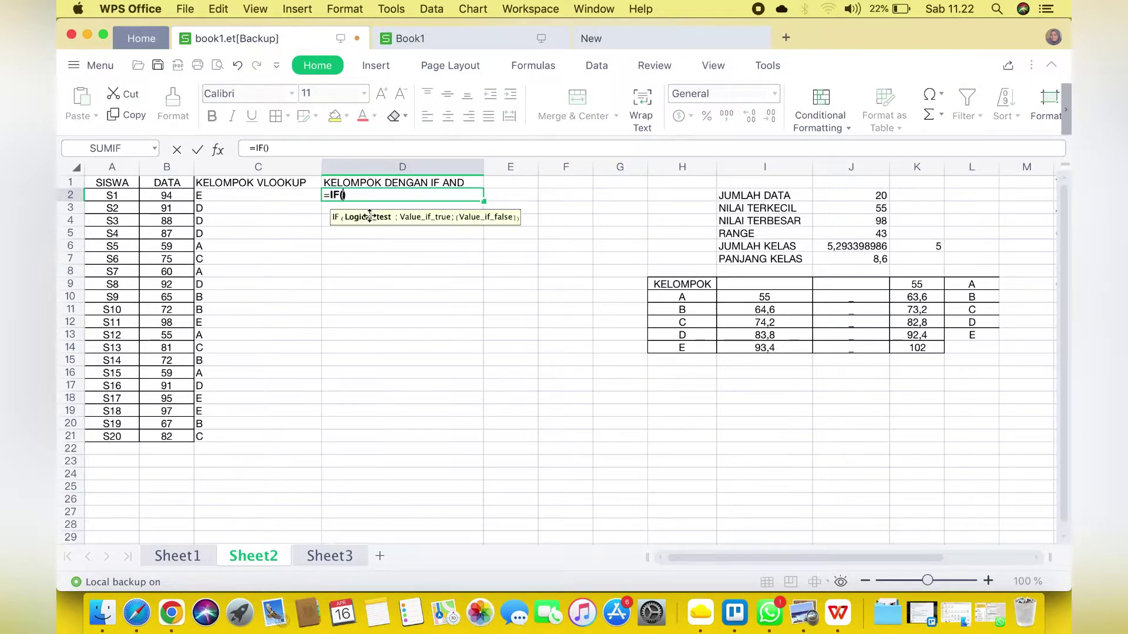
pyautogui.write('AND')
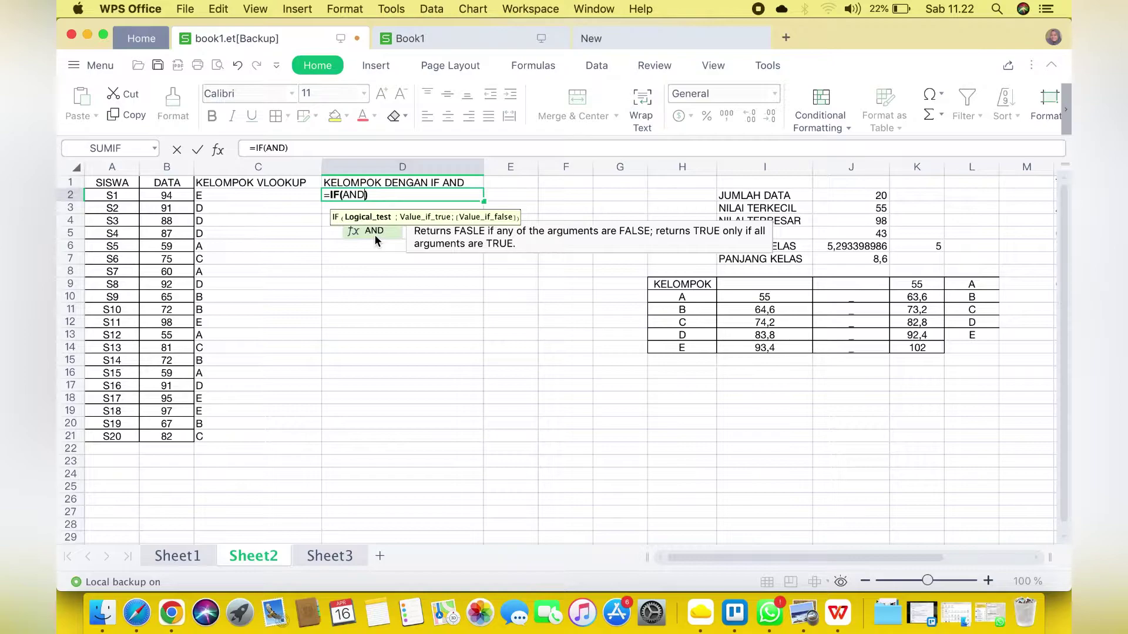
pyautogui.doubleClick(375, 234)
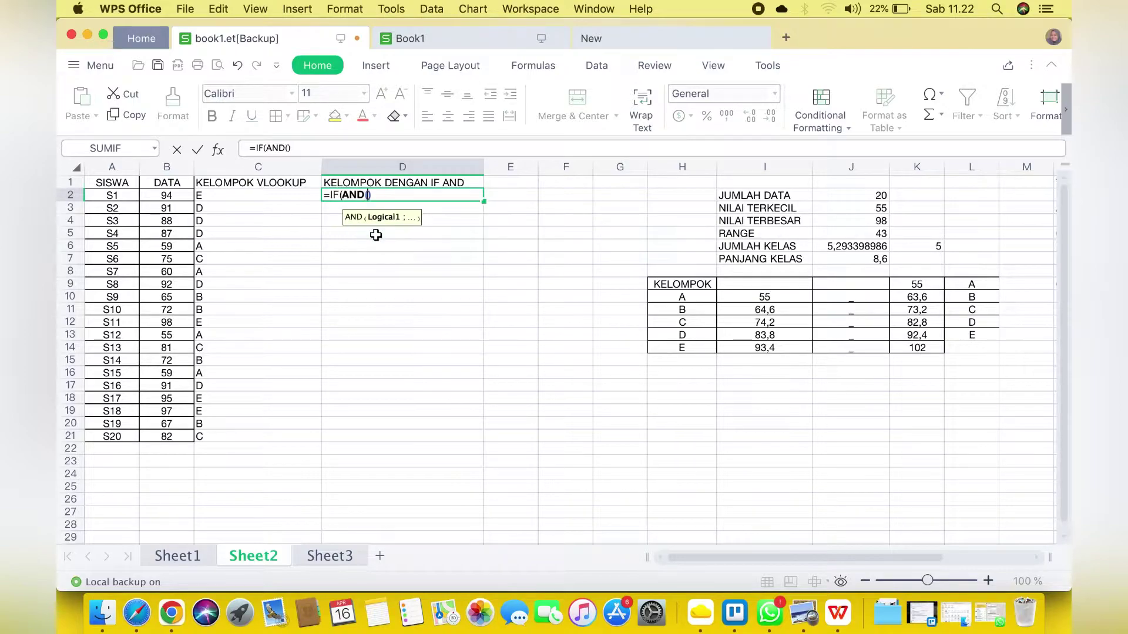
pyautogui.click(168, 200)
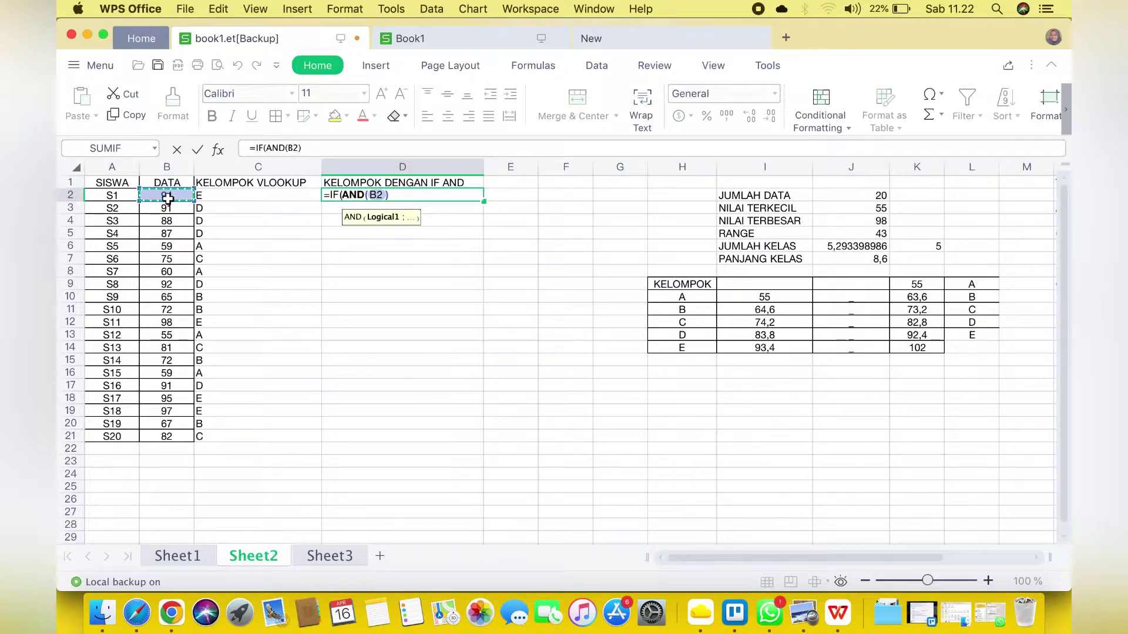
pyautogui.write('>=')
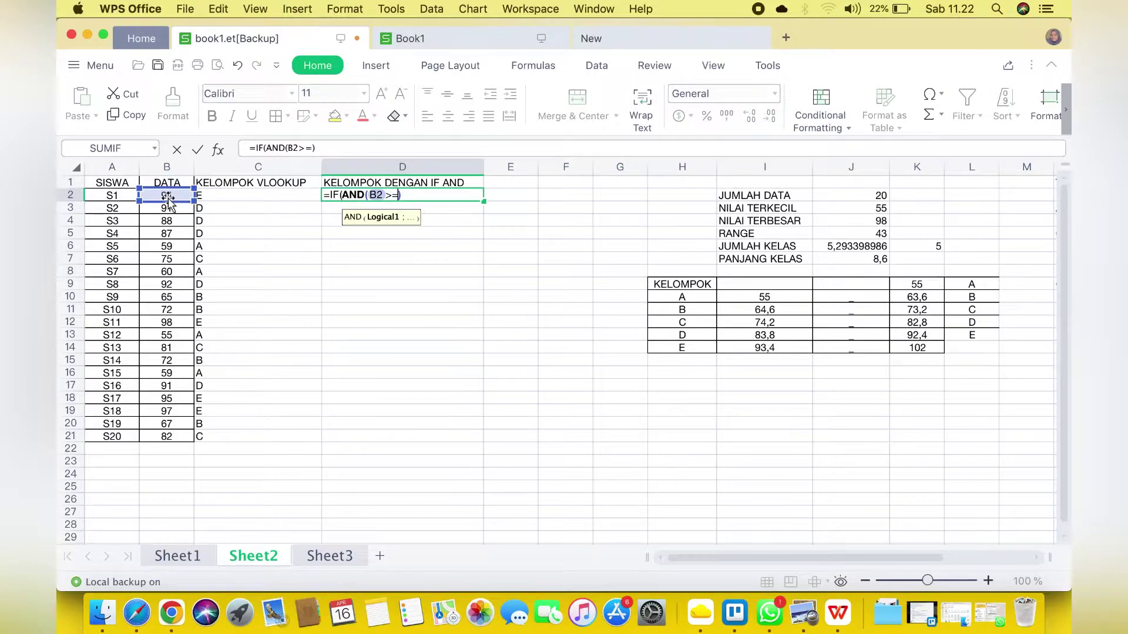
pyautogui.click(782, 298)
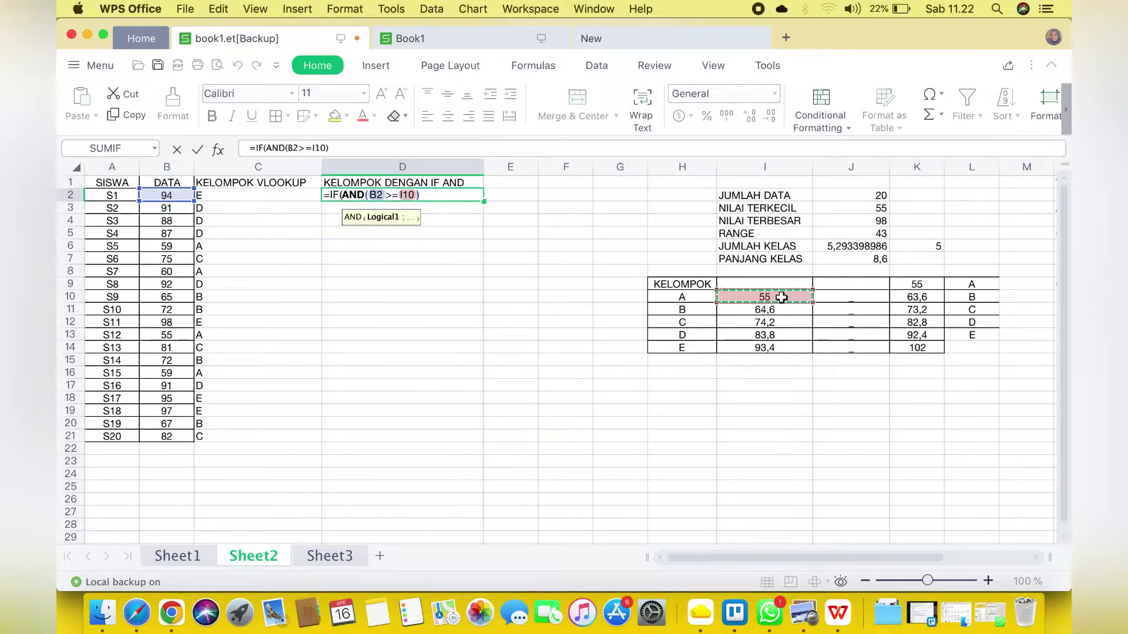
# Step: Add B2<=K10 as the second AND condition in D2's formula
pyautogui.write(';')
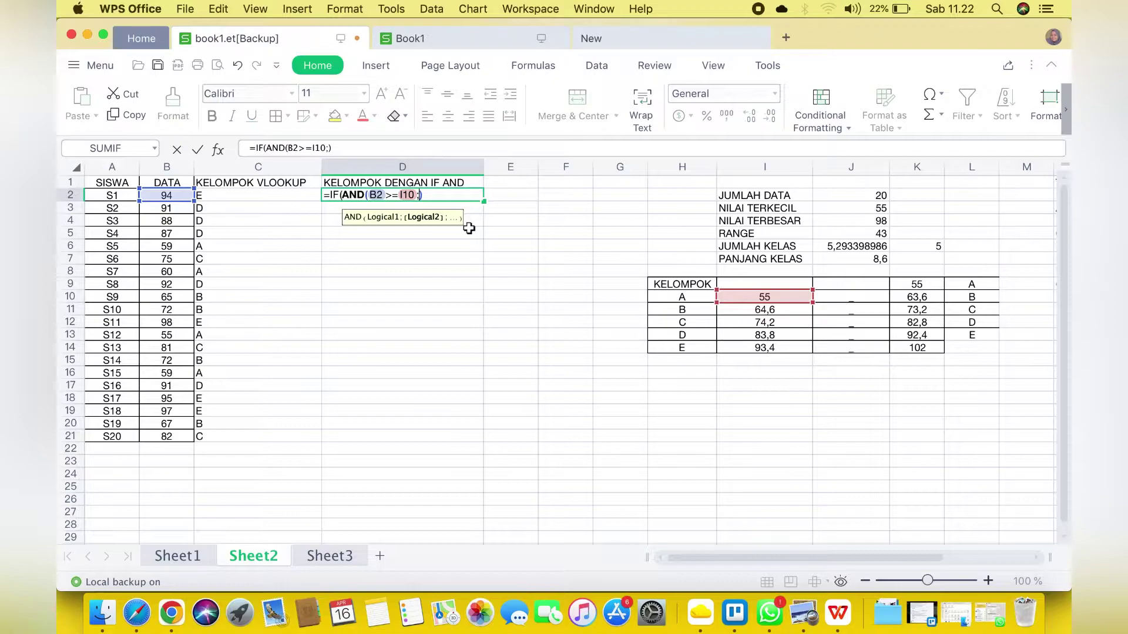
pyautogui.click(160, 192)
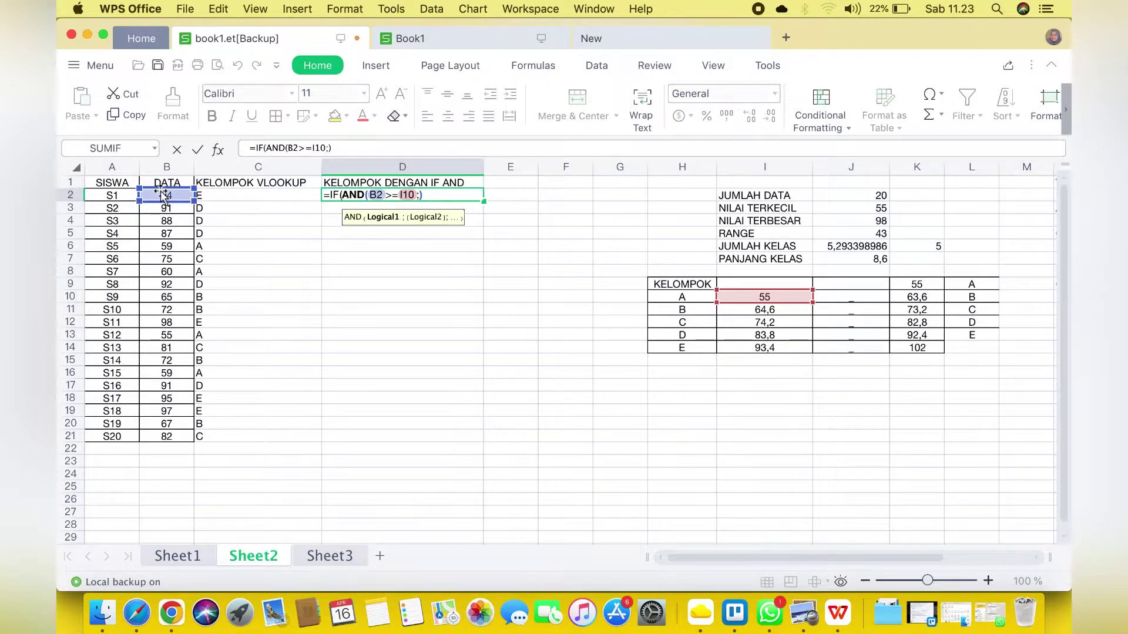
pyautogui.click(421, 194)
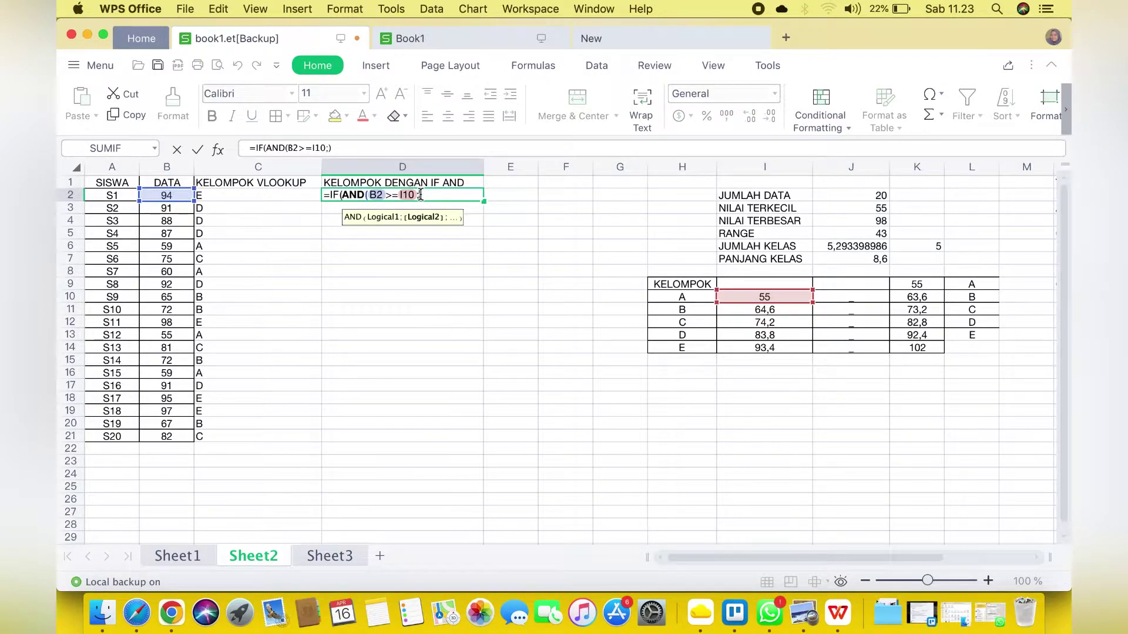
pyautogui.click(170, 196)
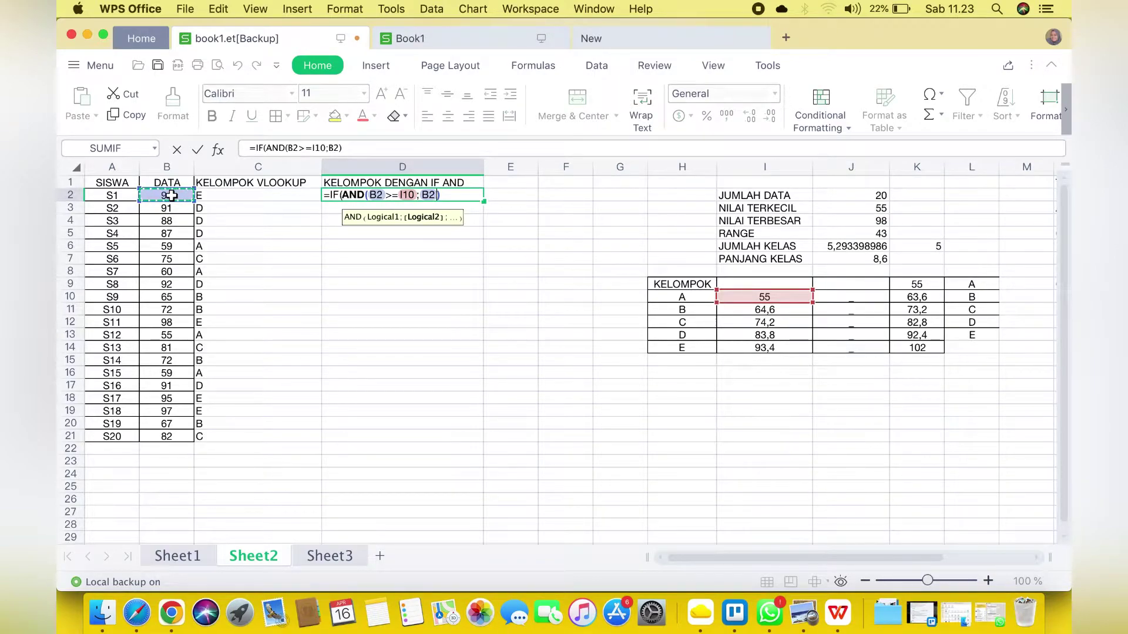
pyautogui.write('<=')
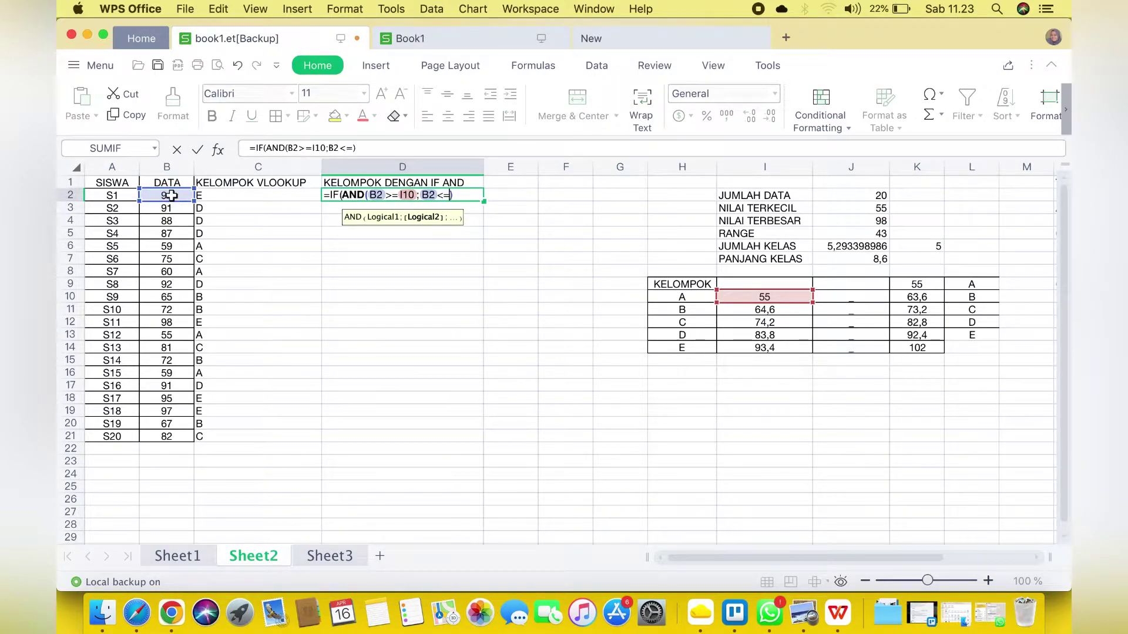
pyautogui.click(912, 298)
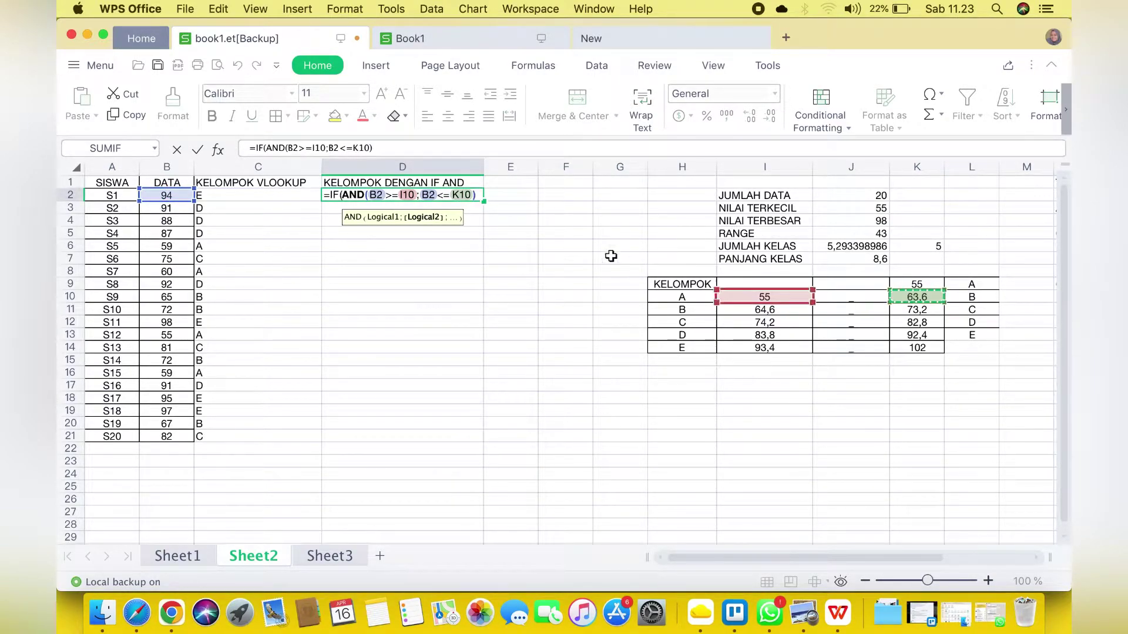
# Step: Complete the IF in D2 with H10 as the true value and H11 as the false value, and enter the formula
pyautogui.click(477, 196)
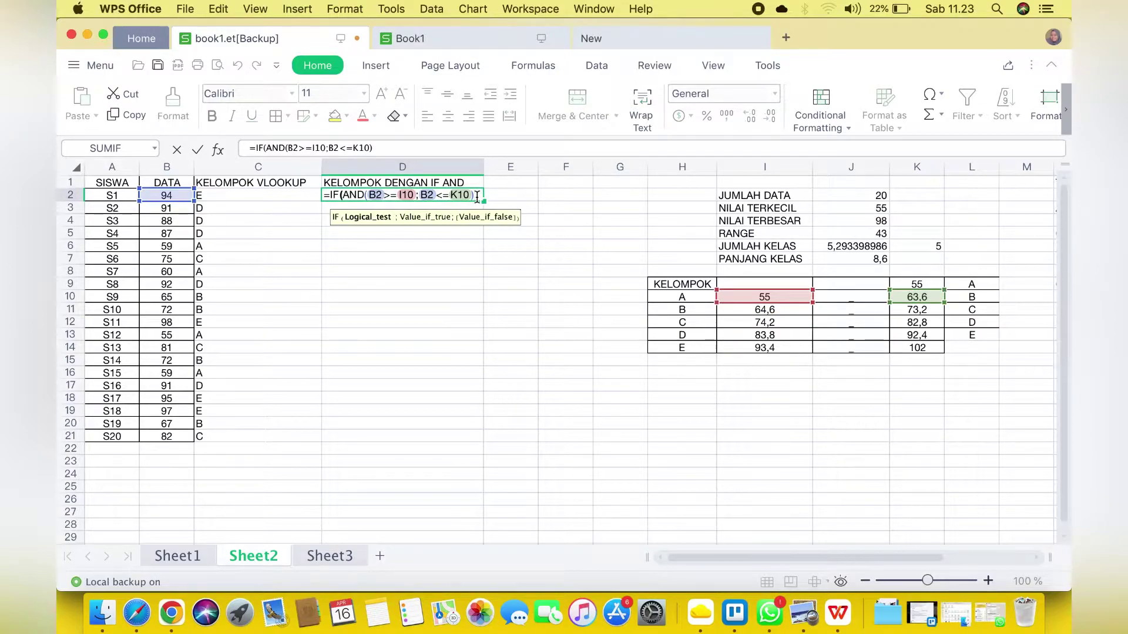
pyautogui.write(';')
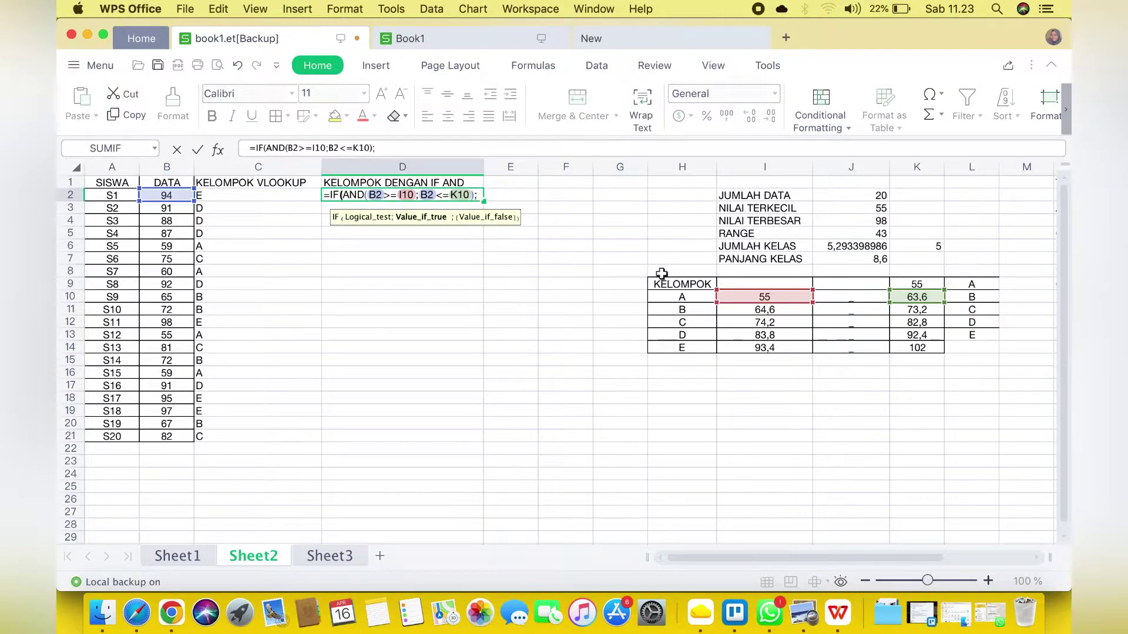
pyautogui.click(670, 296)
pyautogui.write(';')
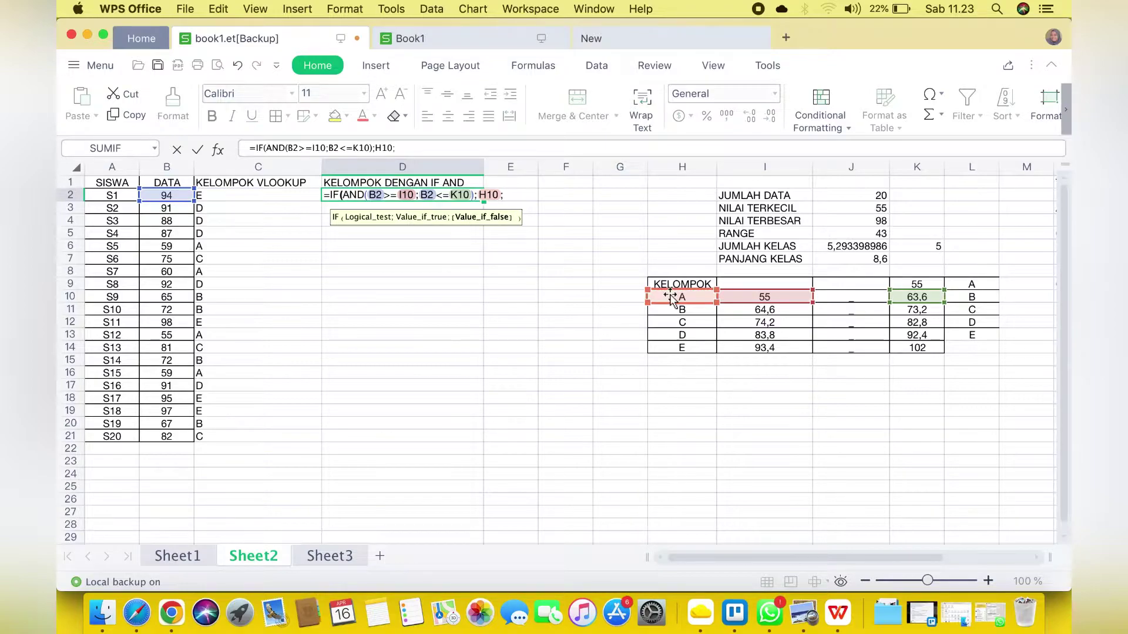
pyautogui.click(688, 309)
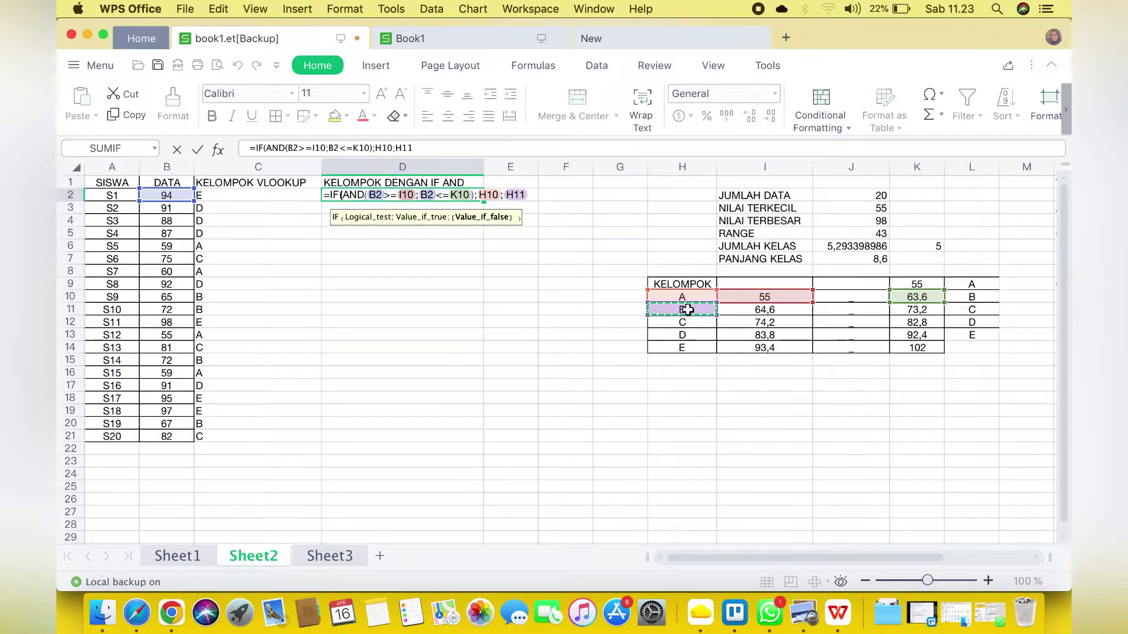
pyautogui.write(')')
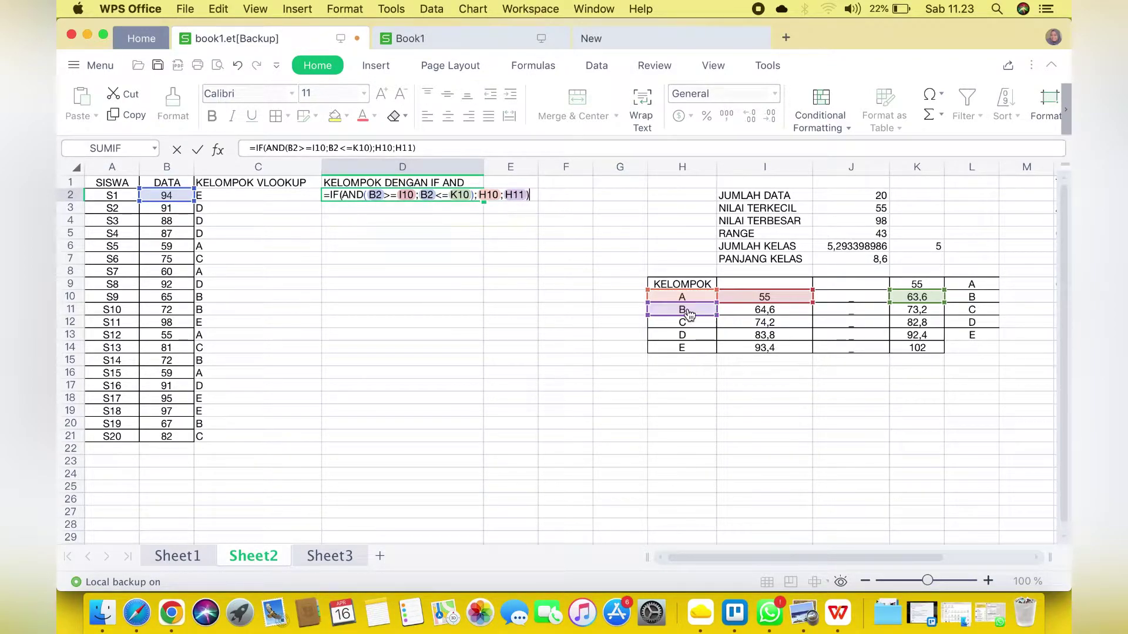
pyautogui.press('Return')
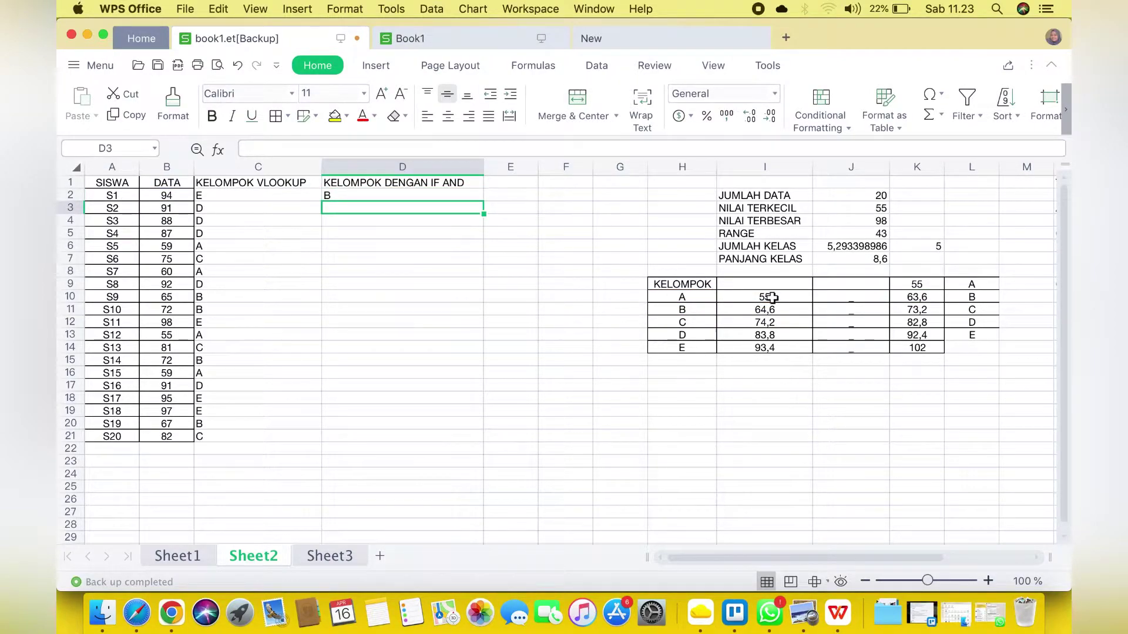
# Step: Replace the H11 false value in D2's formula with a nested IF containing an AND function
pyautogui.click(401, 201)
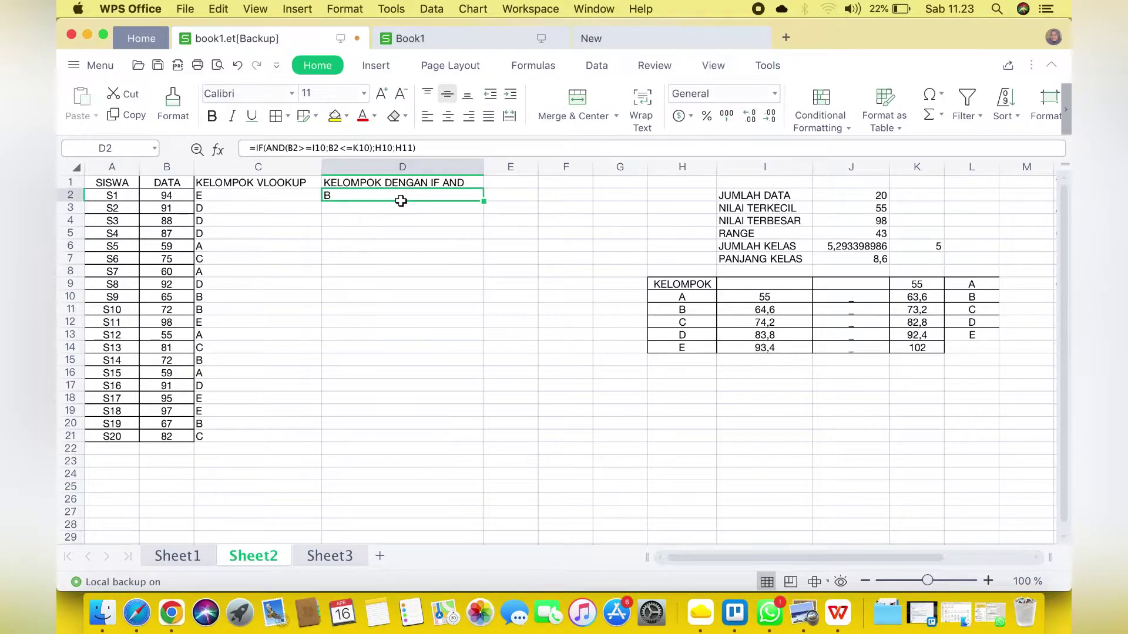
pyautogui.doubleClick(401, 201)
pyautogui.moveTo(506, 197); pyautogui.dragTo(526, 198)
pyautogui.write('IF')
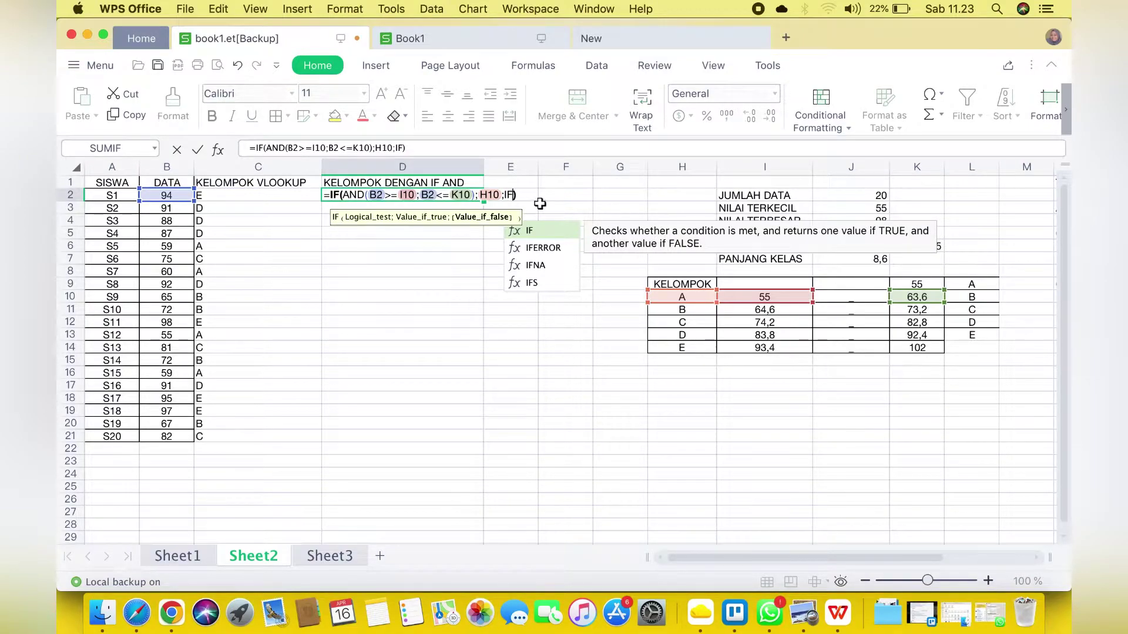
pyautogui.doubleClick(540, 232)
pyautogui.write('AND')
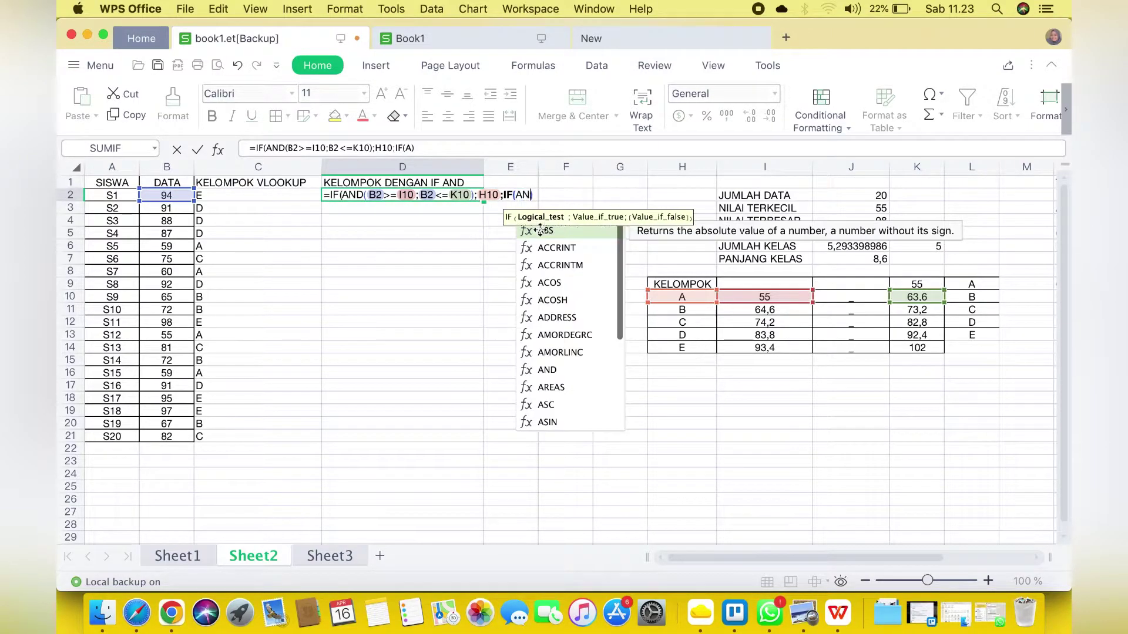
pyautogui.doubleClick(544, 231)
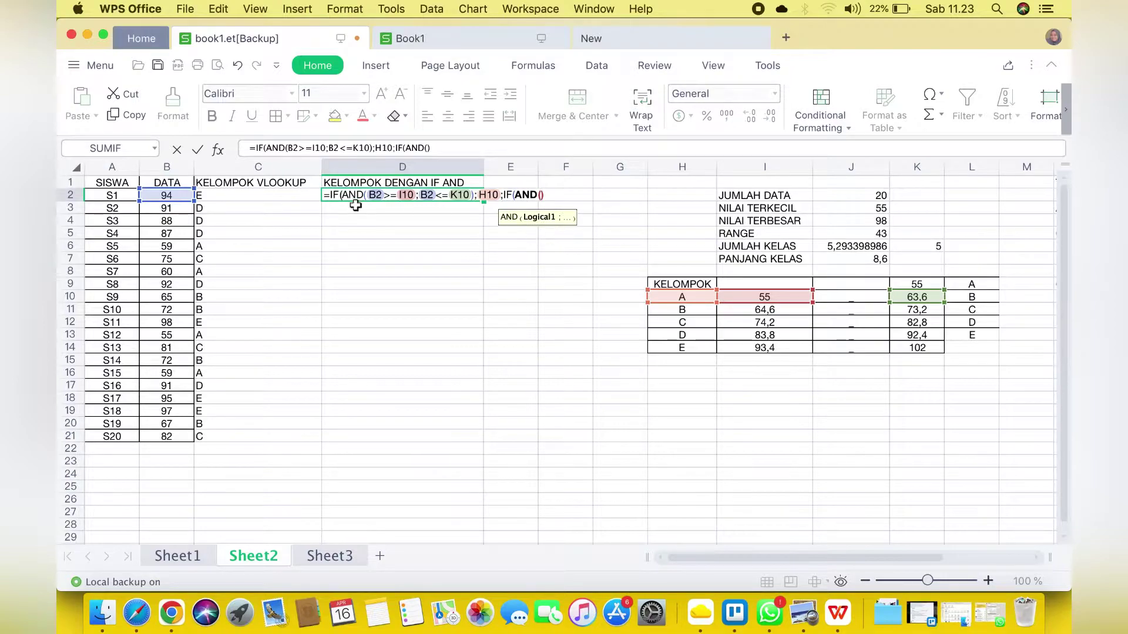
# Step: Fill the nested AND with the conditions B2>=I11 and B2<=K11
pyautogui.click(158, 198)
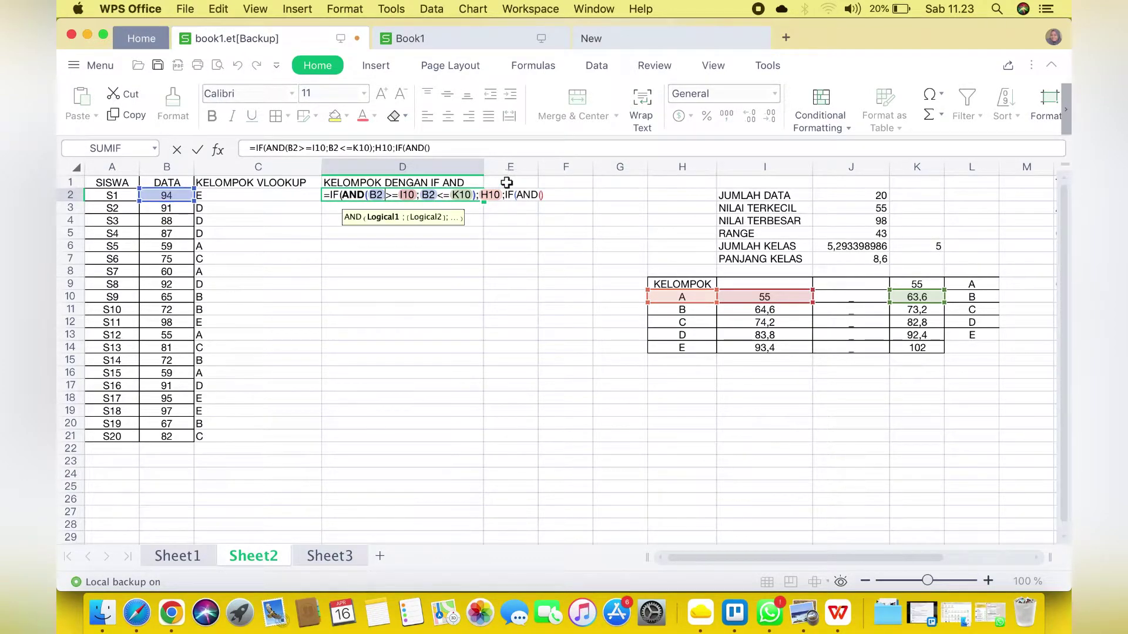
pyautogui.click(542, 199)
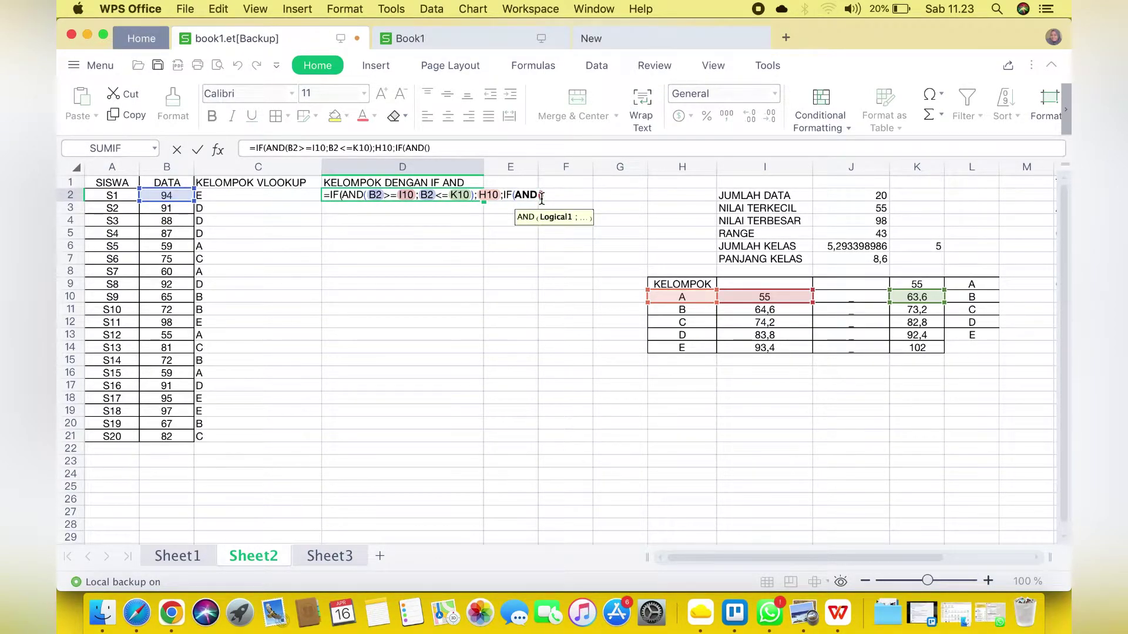
pyautogui.write('B2')
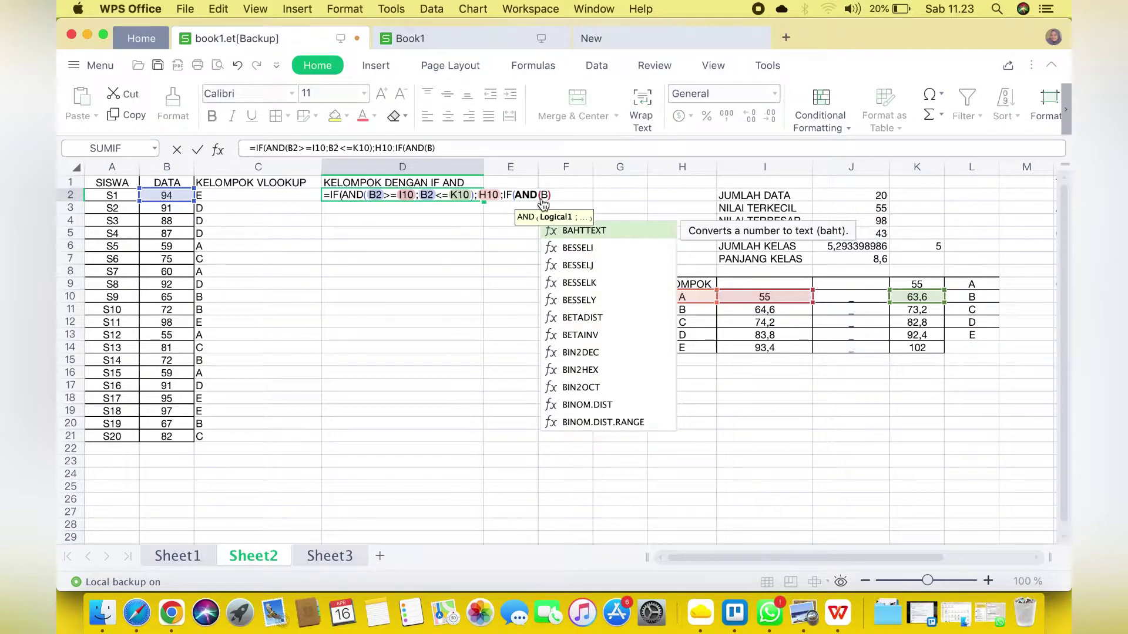
pyautogui.write('>=')
pyautogui.click(760, 310)
pyautogui.write(';B')
pyautogui.write('2>=I11;B2')
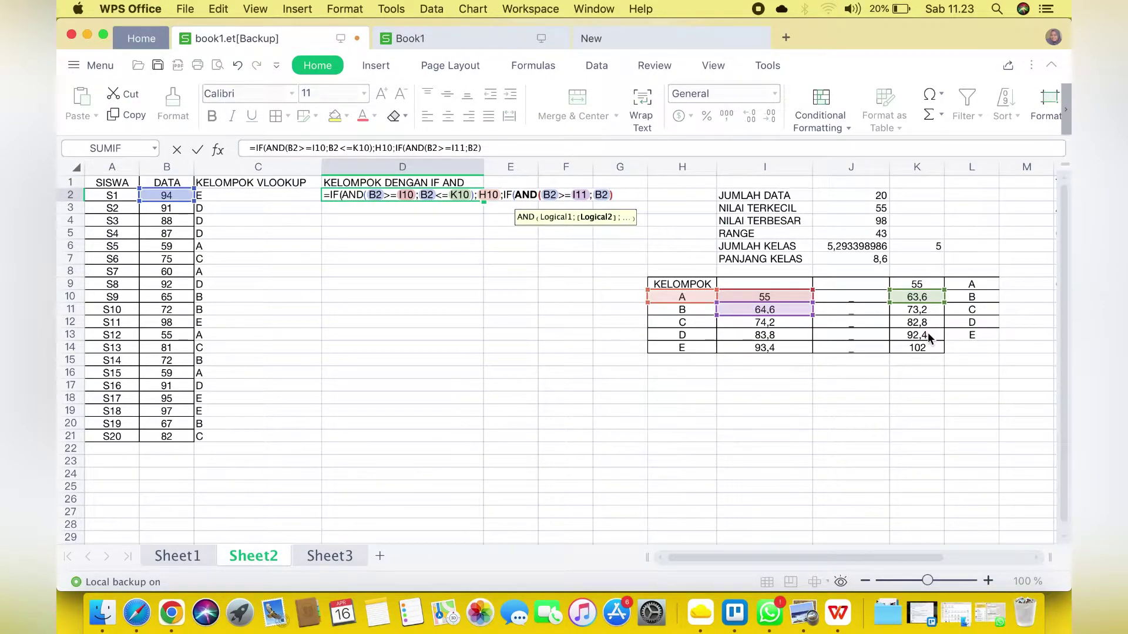
pyautogui.write('<=')
pyautogui.click(915, 314)
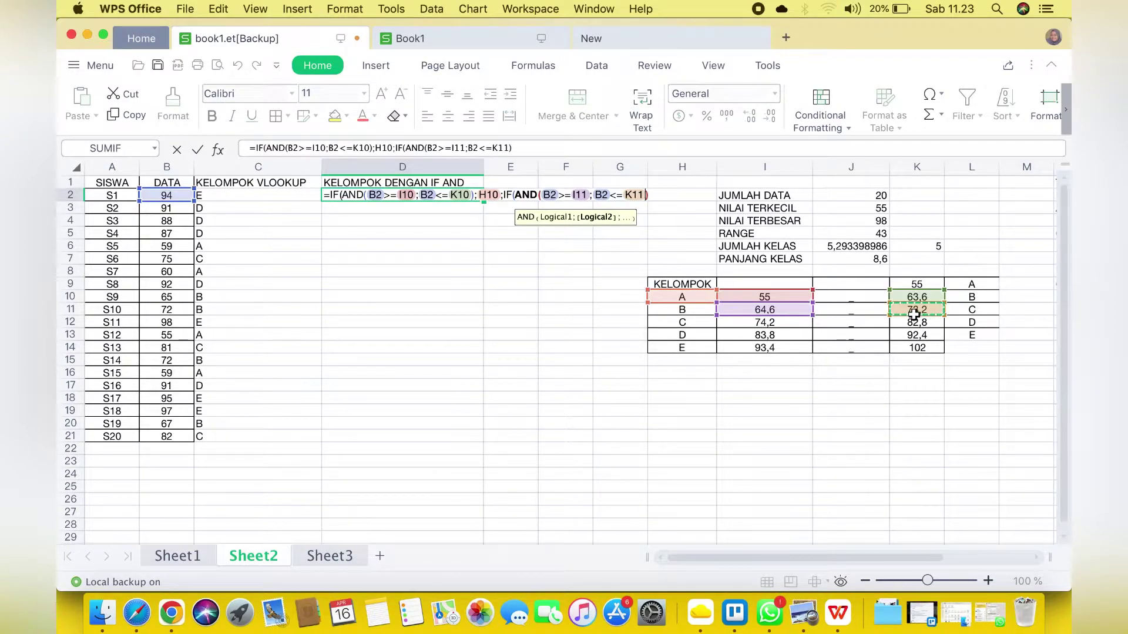
# Step: Set H11 as the second IF's true value and nest a third IF with an AND function as its false value
pyautogui.write(');')
pyautogui.click(696, 309)
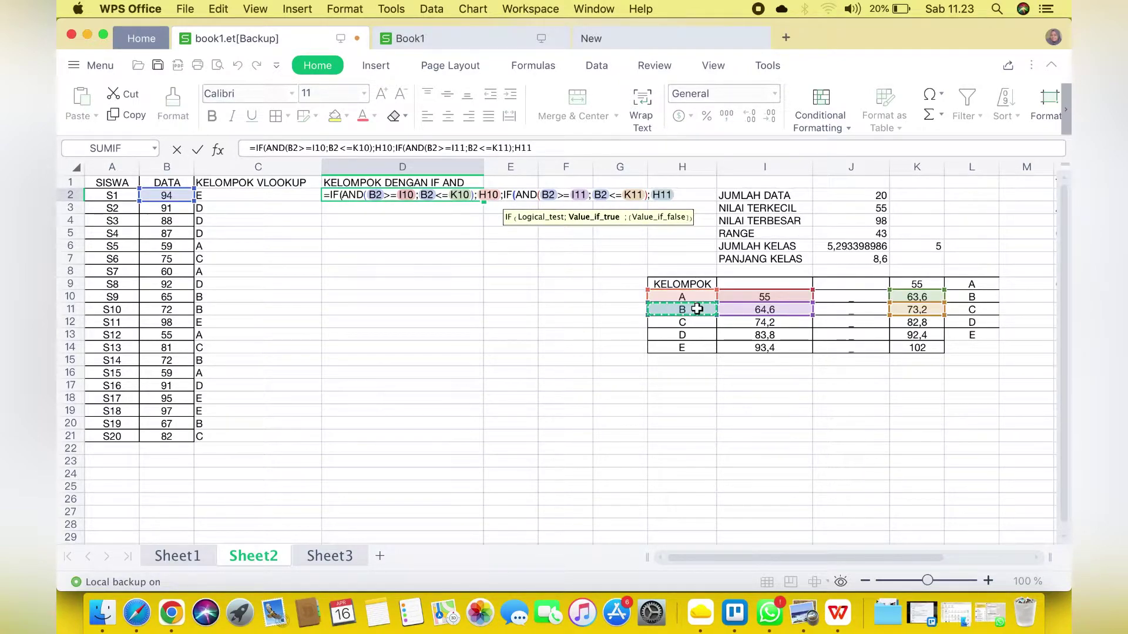
pyautogui.write(';IF')
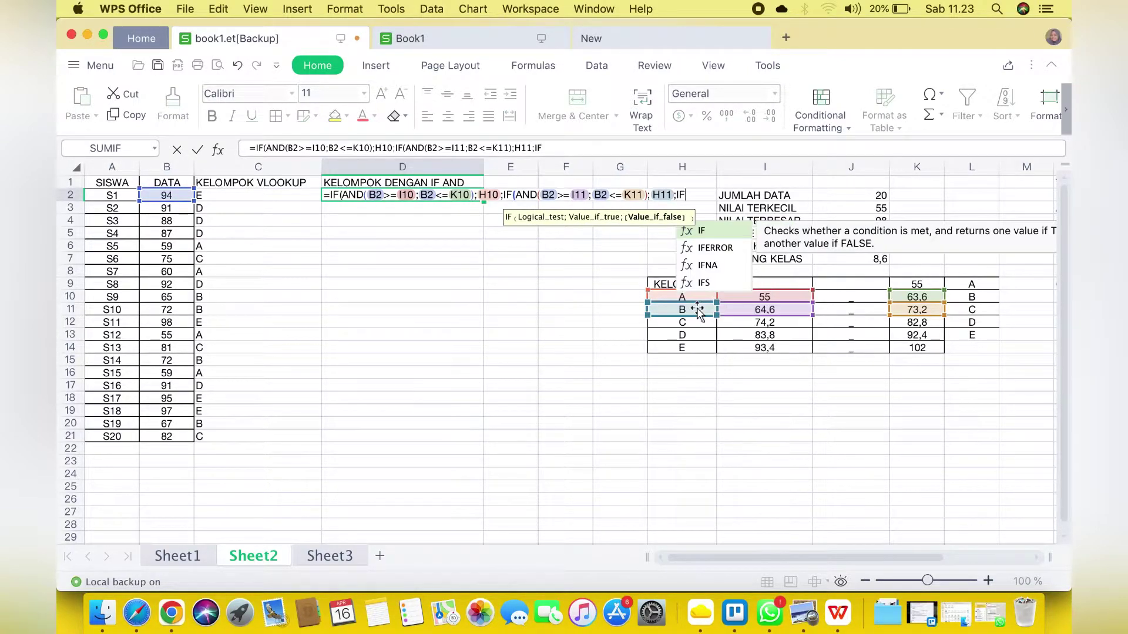
pyautogui.doubleClick(697, 231)
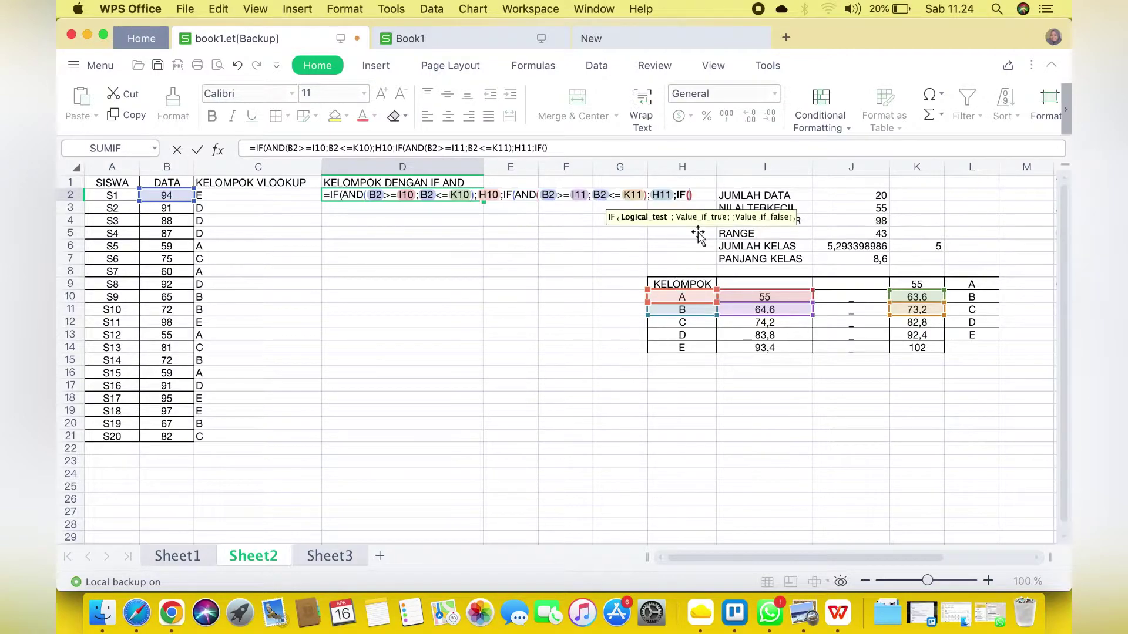
pyautogui.write('AND')
pyautogui.doubleClick(721, 231)
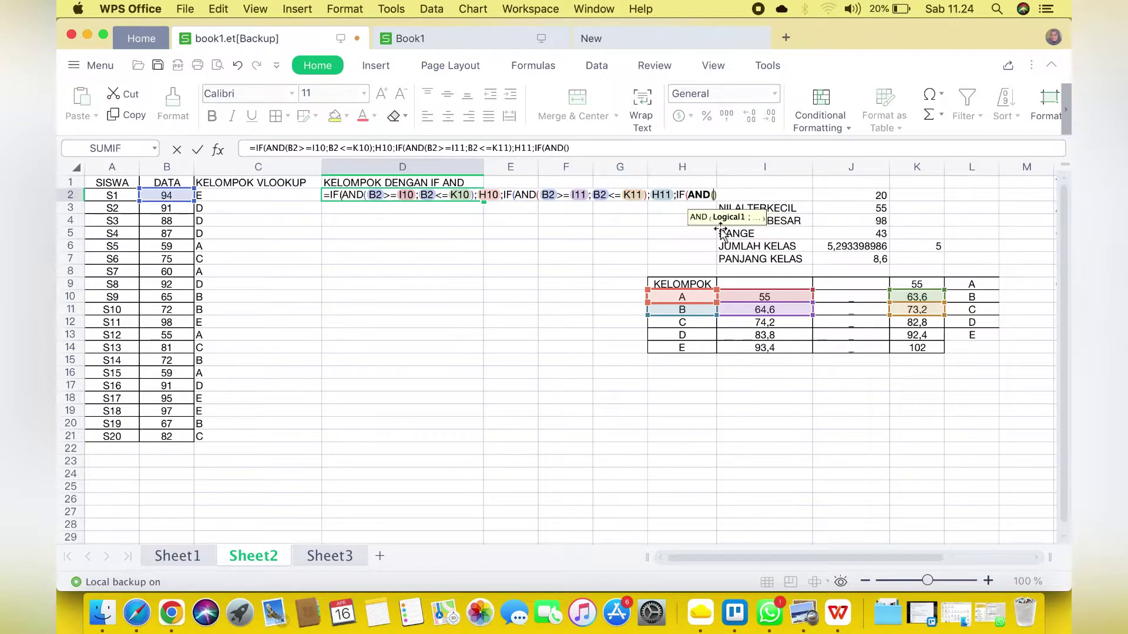
# Step: Fill the third IF's AND function in D2 with the conditions B2>=I12 and B2<=K12
pyautogui.write('B')
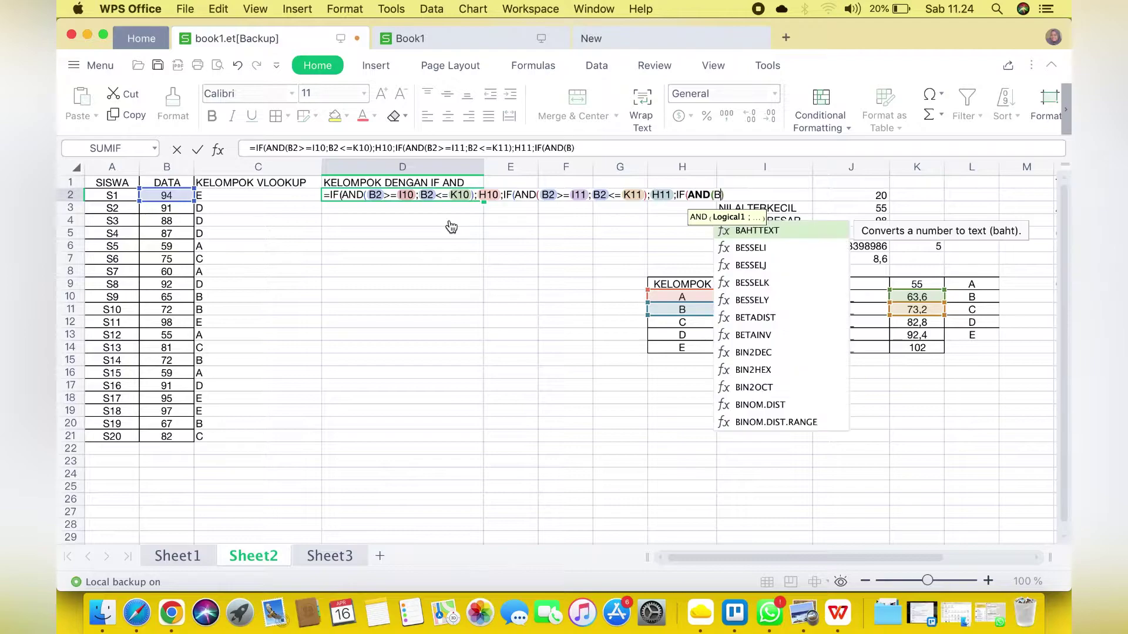
pyautogui.write('2')
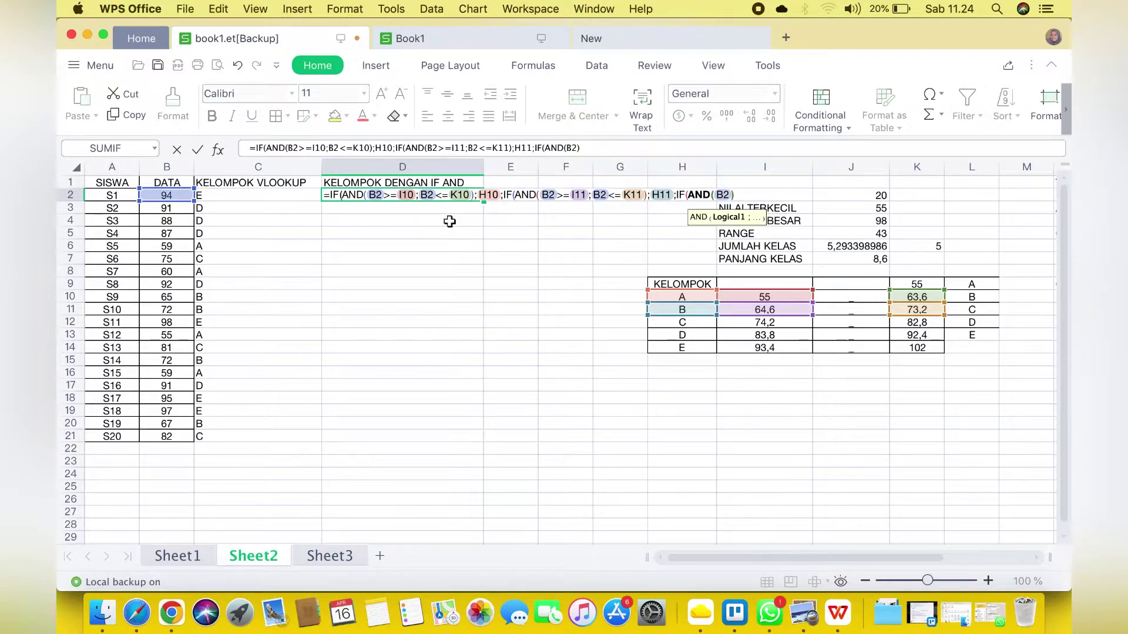
pyautogui.write('>=')
pyautogui.click(752, 325)
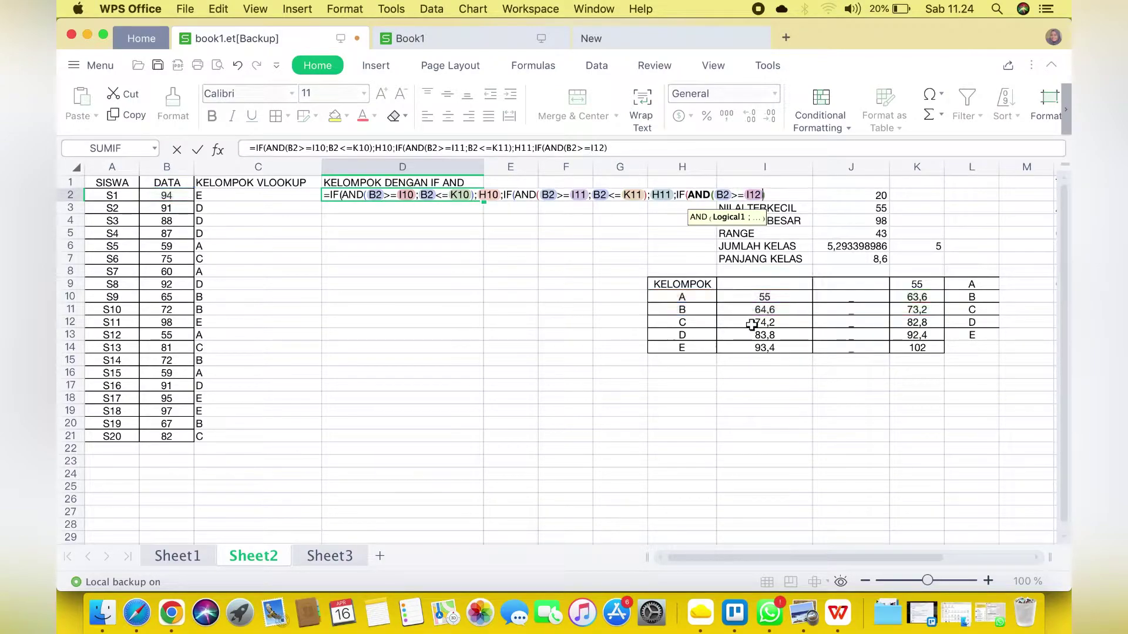
pyautogui.write(';B2')
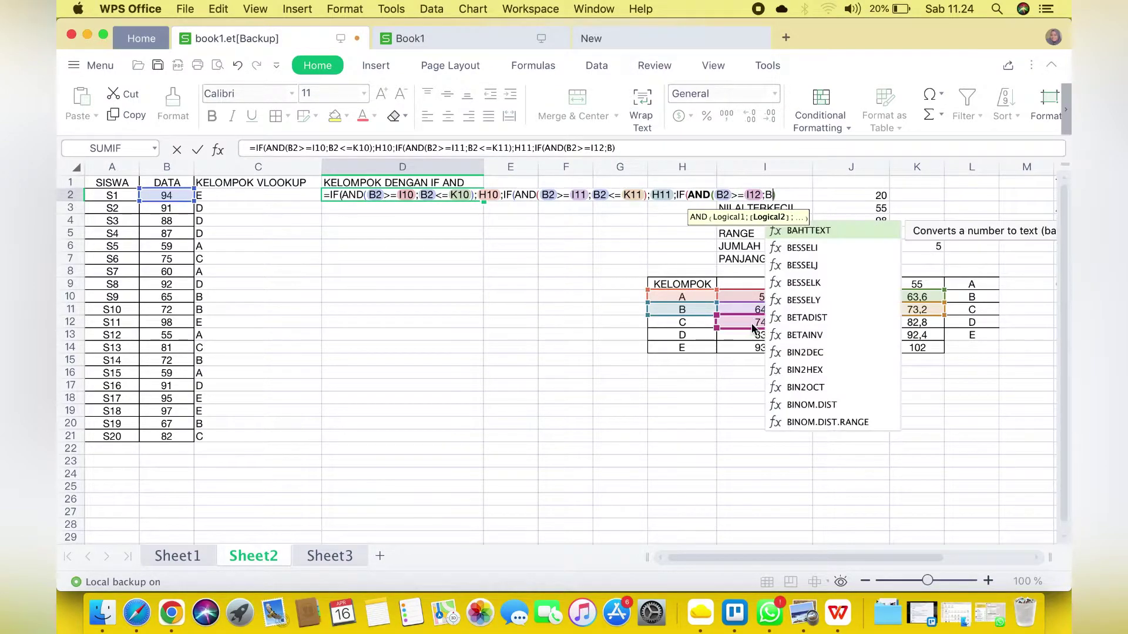
pyautogui.write('<=')
pyautogui.click(910, 323)
pyautogui.write(')')
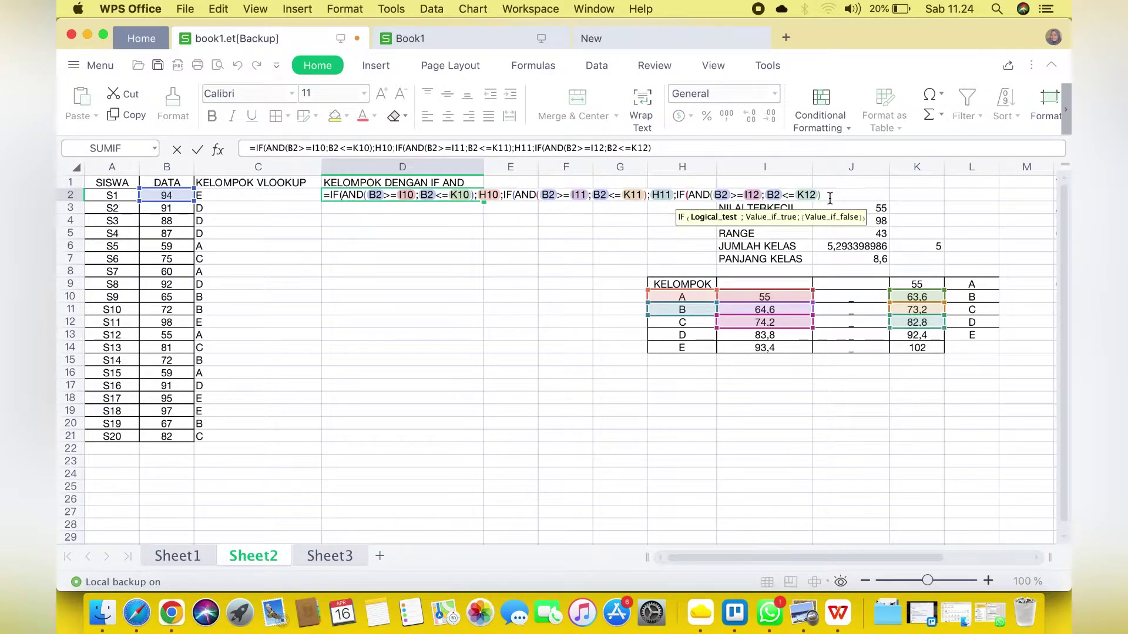
# Step: Set H12 as the third IF's true value and nest a fourth IF with an AND function as its false value
pyautogui.write(';')
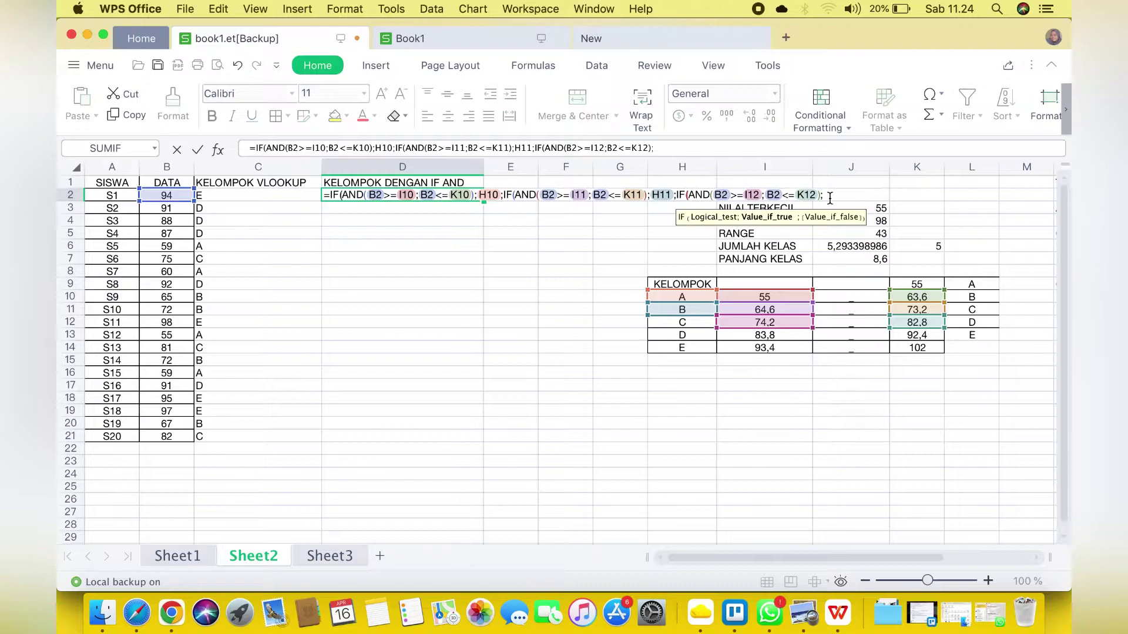
pyautogui.click(697, 324)
pyautogui.write(';')
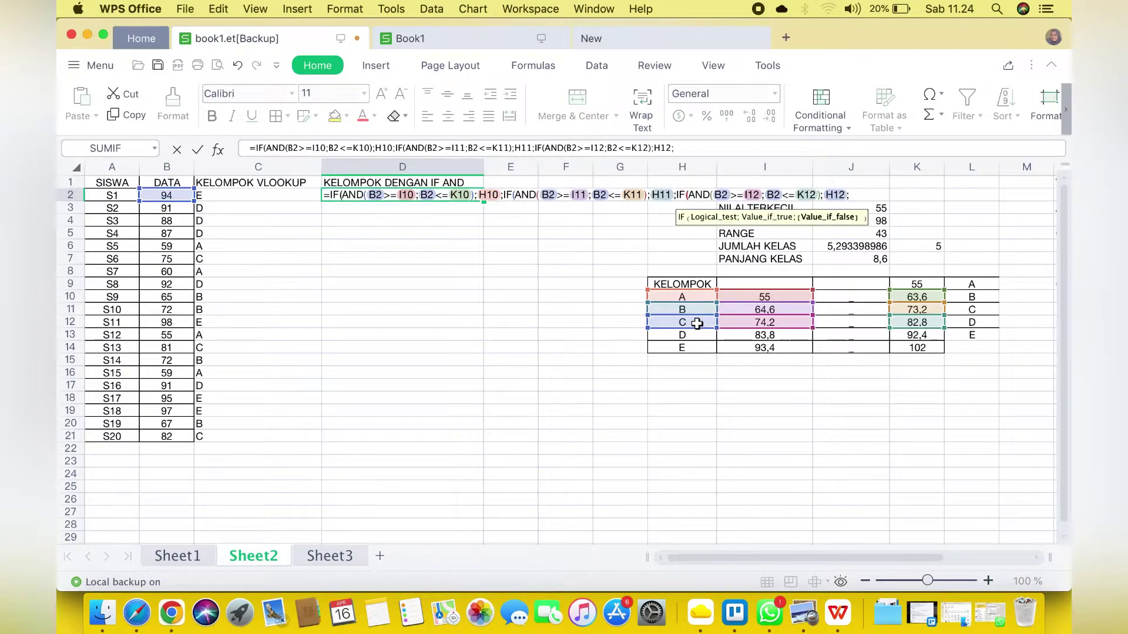
pyautogui.write('IFAN')
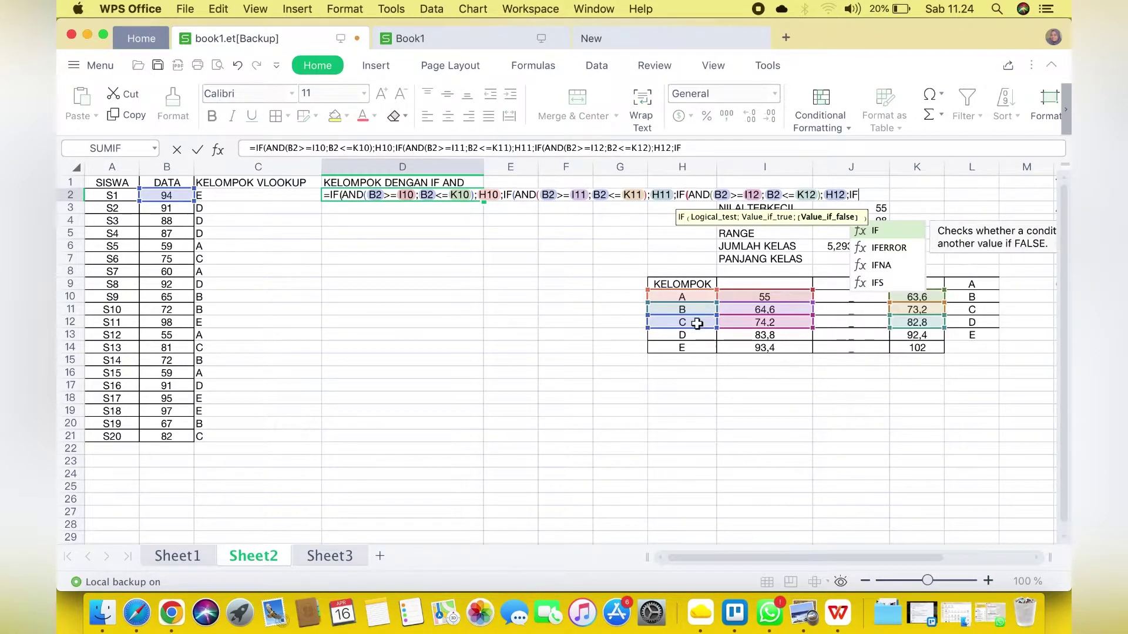
pyautogui.press('BackSpace')
pyautogui.press('BackSpace')
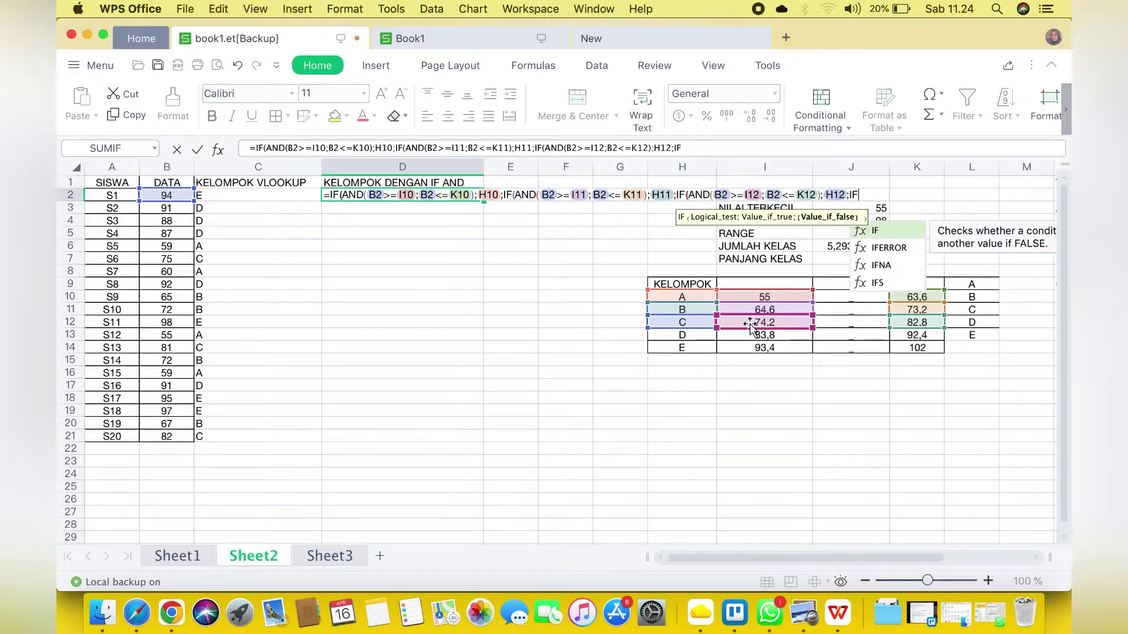
pyautogui.doubleClick(889, 235)
pyautogui.write('AND')
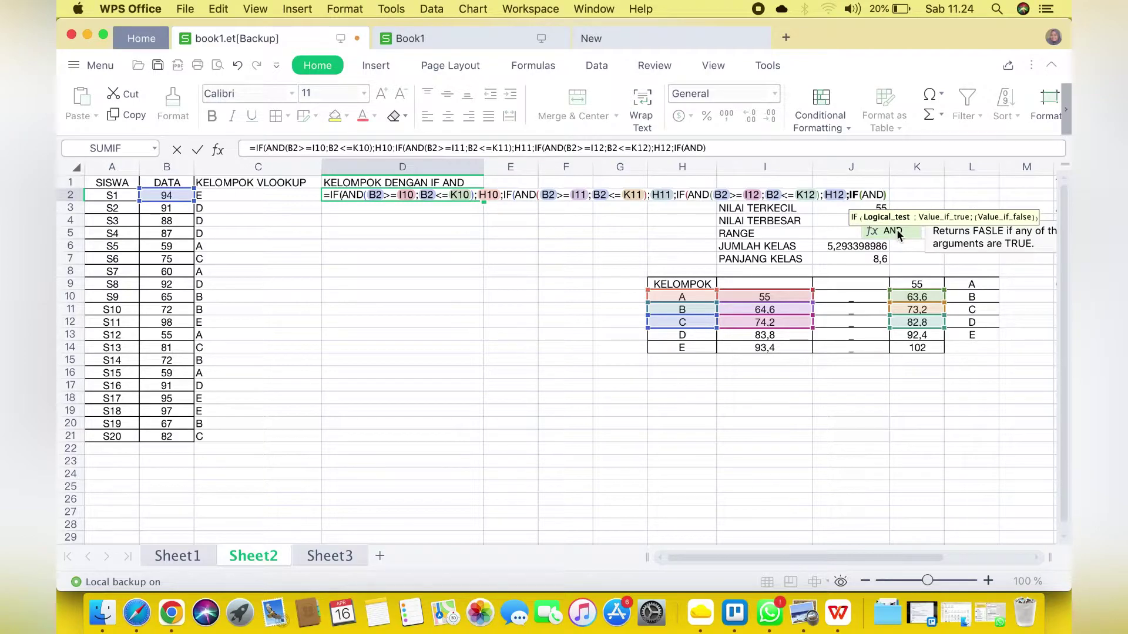
pyautogui.doubleClick(897, 234)
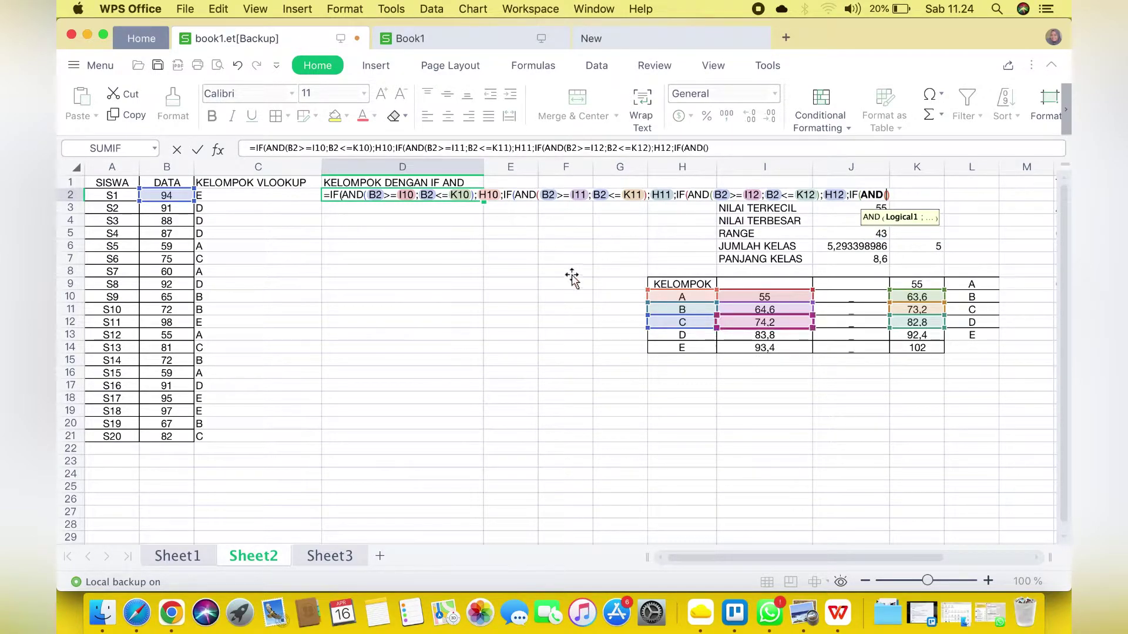
# Step: Fill the fourth IF's AND function with the conditions B2>=I13 and B2<=K13
pyautogui.write('B2')
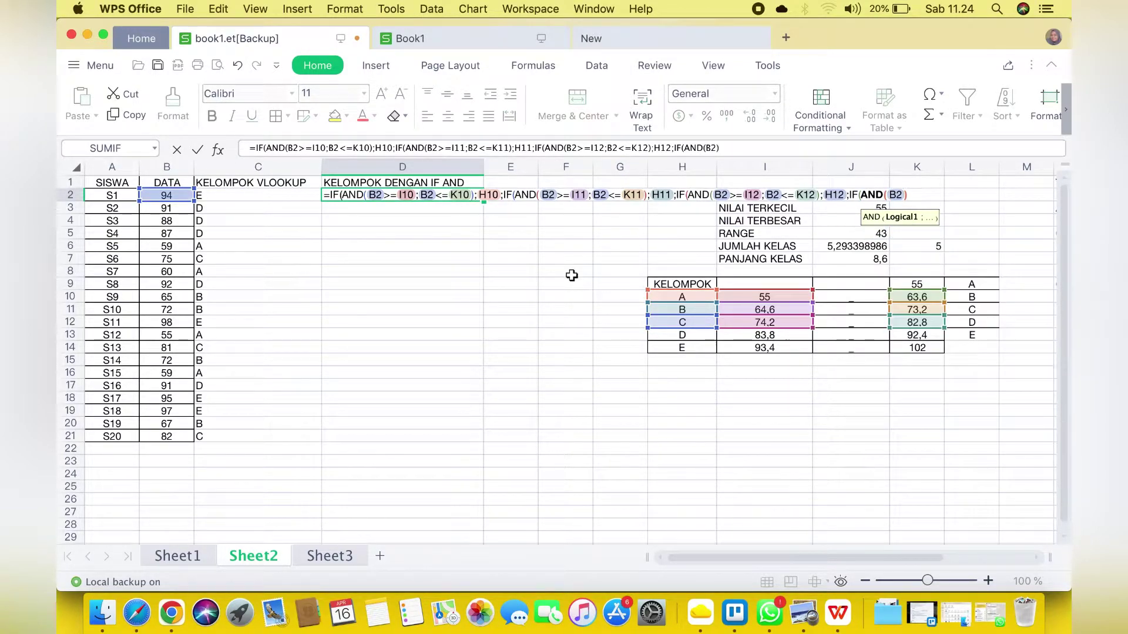
pyautogui.write('>=')
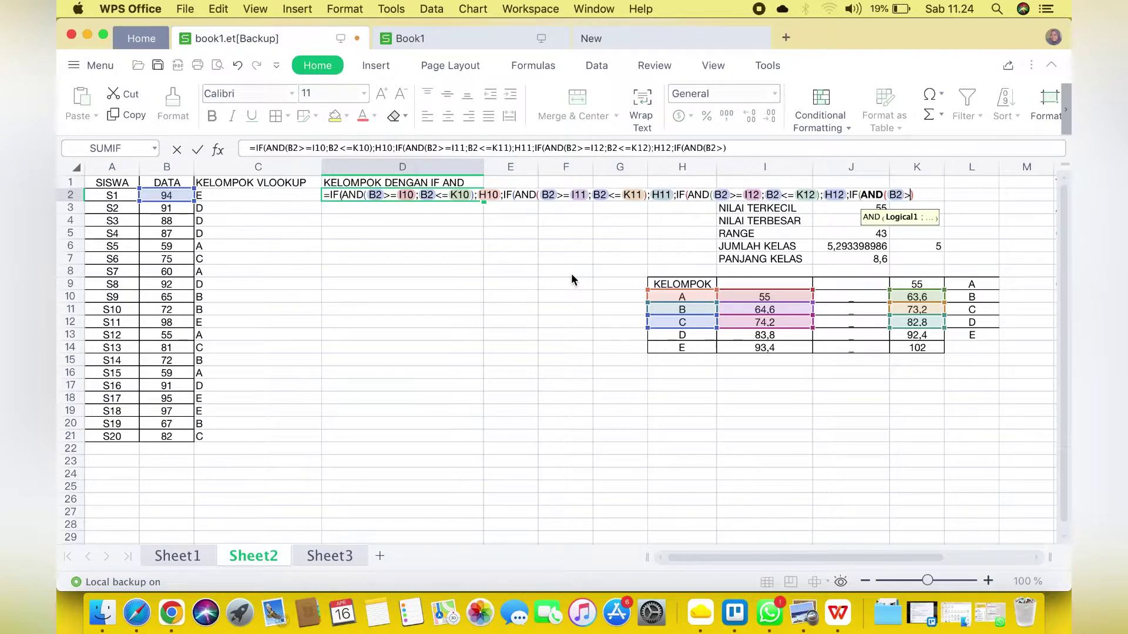
pyautogui.click(740, 335)
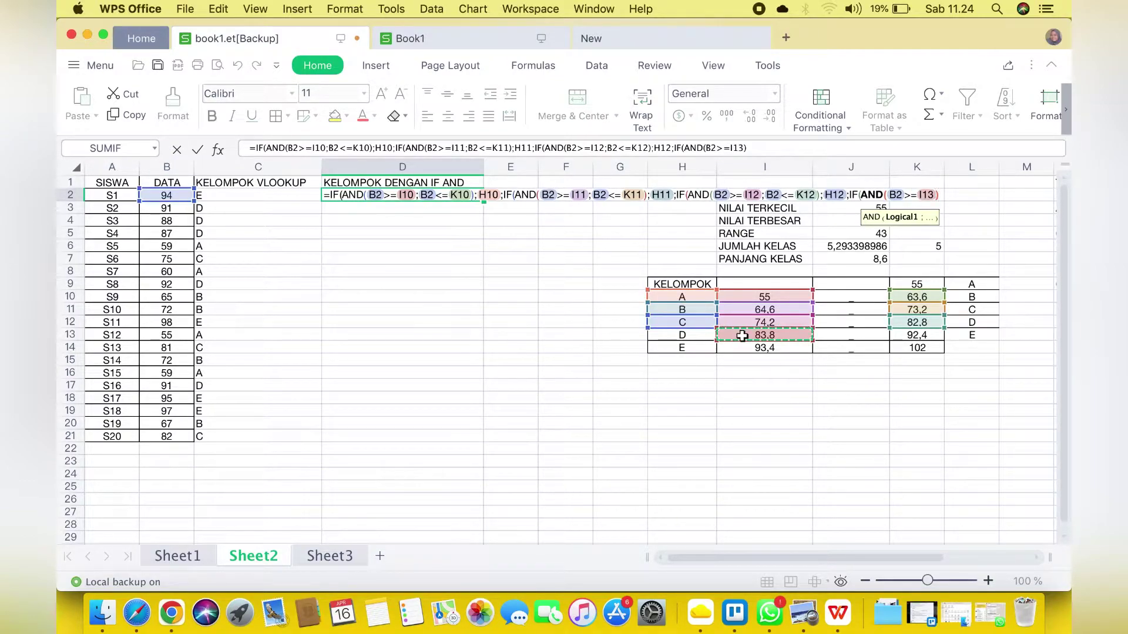
pyautogui.write(';B')
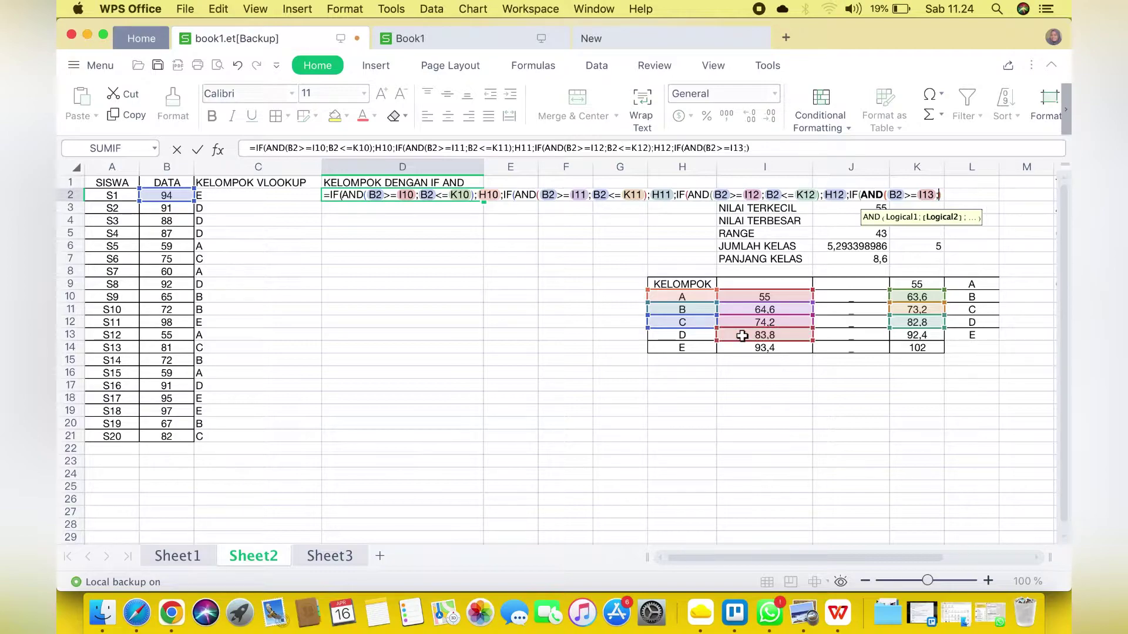
pyautogui.write('2<=')
pyautogui.click(917, 335)
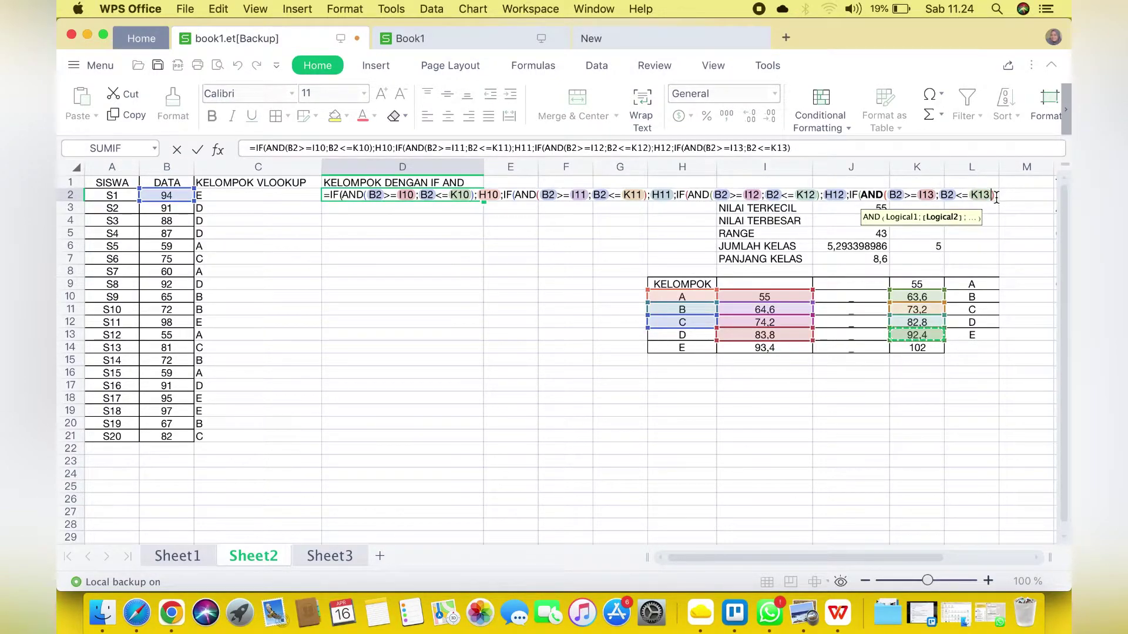
pyautogui.write(');')
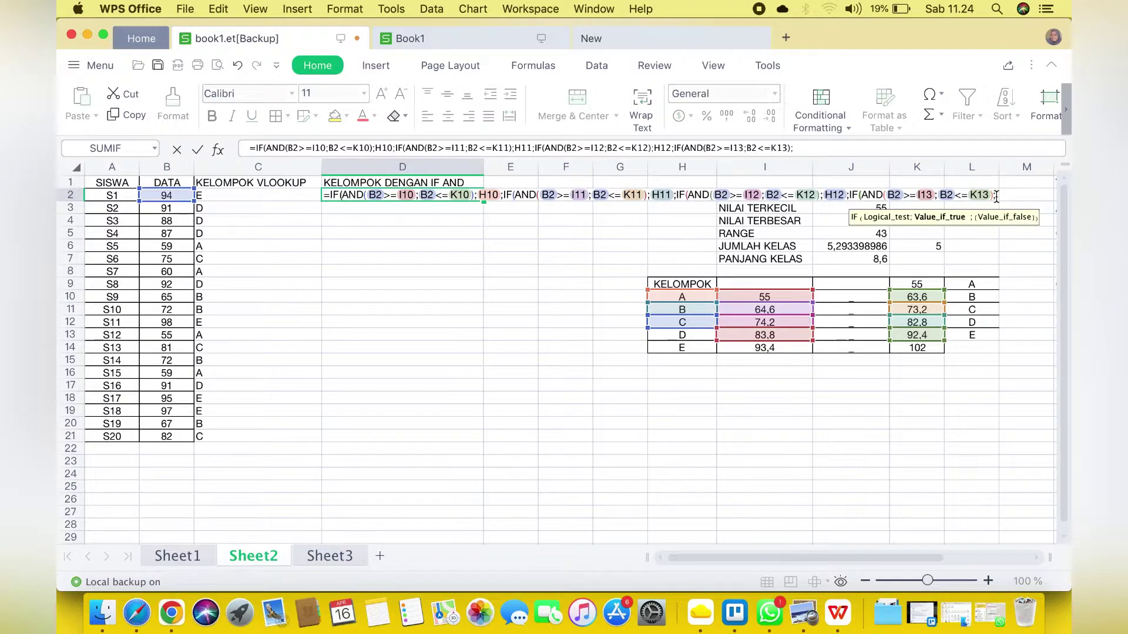
# Step: Complete the fourth IF with H13 as the true value and H14 as the false value, and enter the formula
pyautogui.click(699, 335)
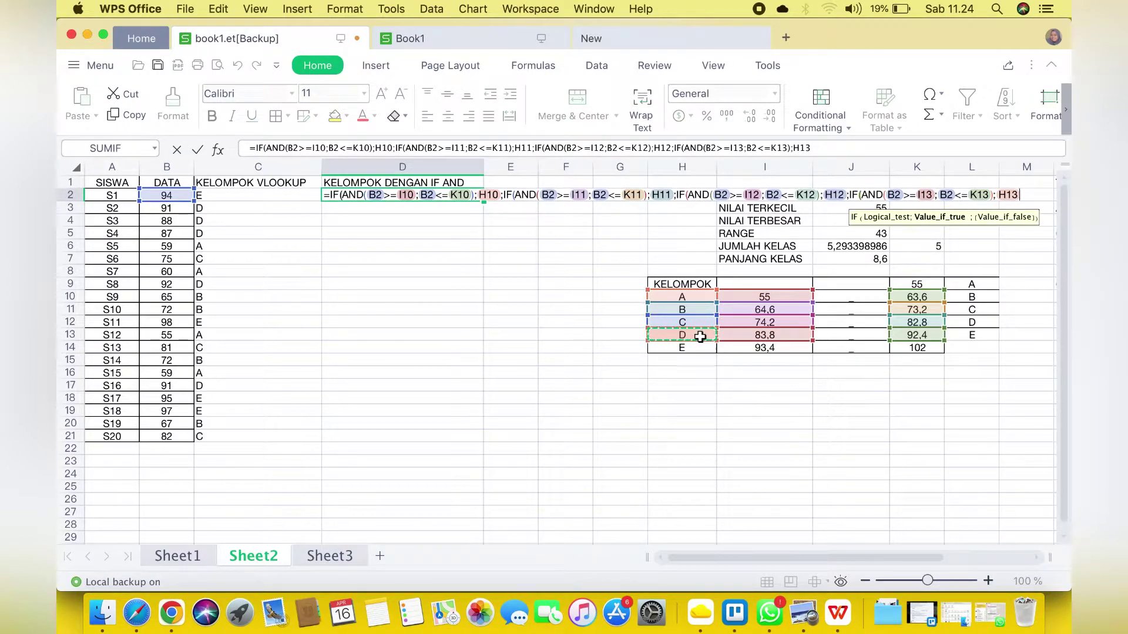
pyautogui.write(';')
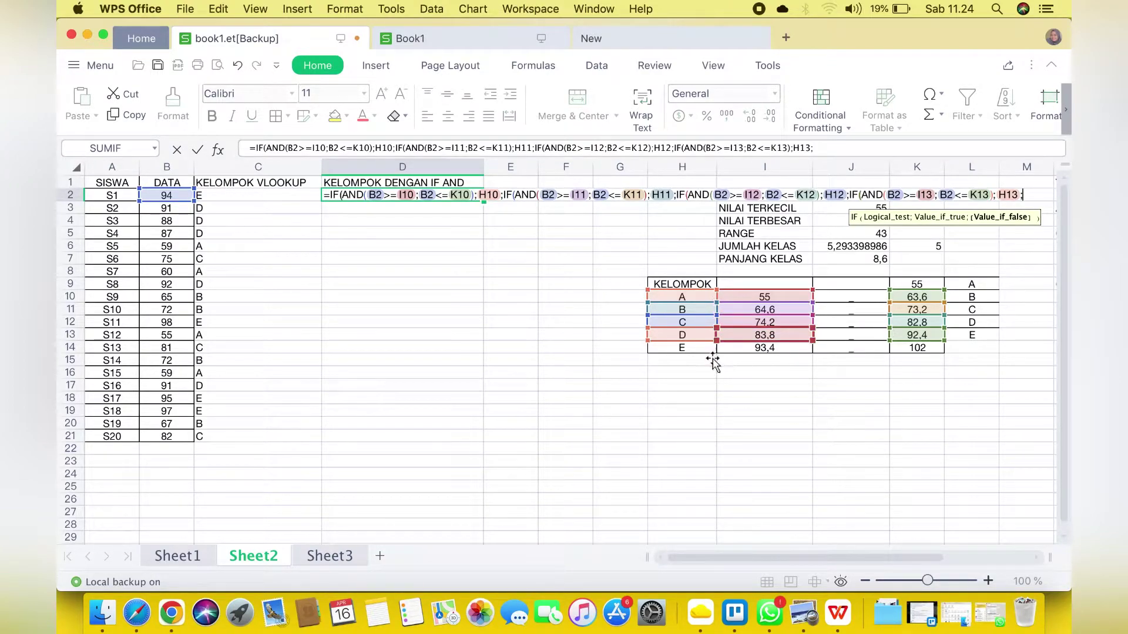
pyautogui.click(697, 351)
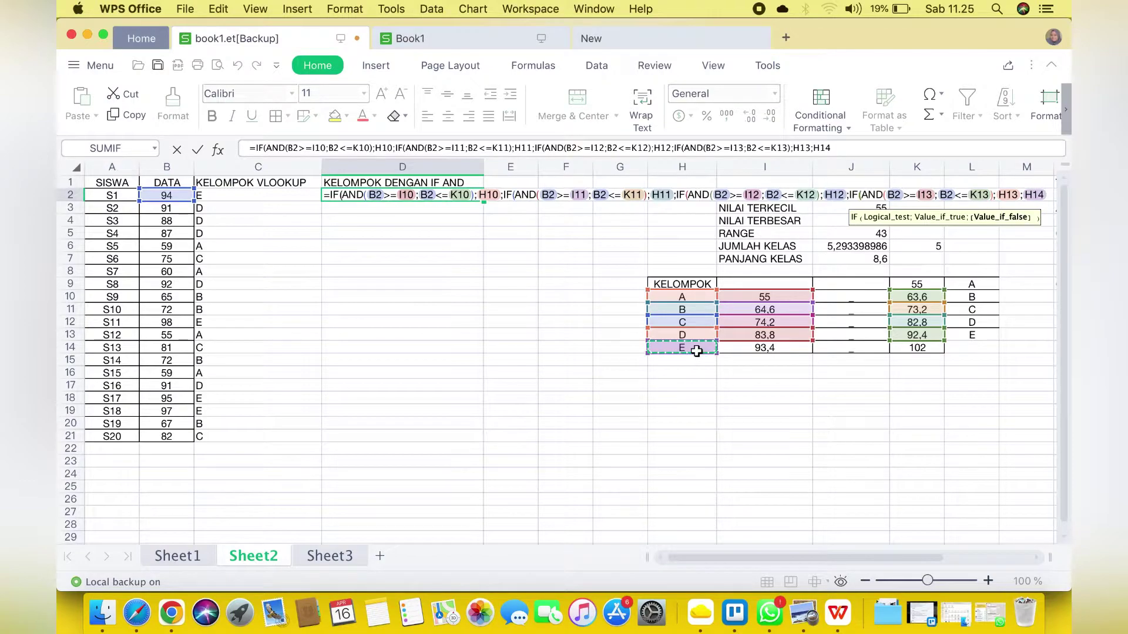
pyautogui.write(')')
pyautogui.press('Return')
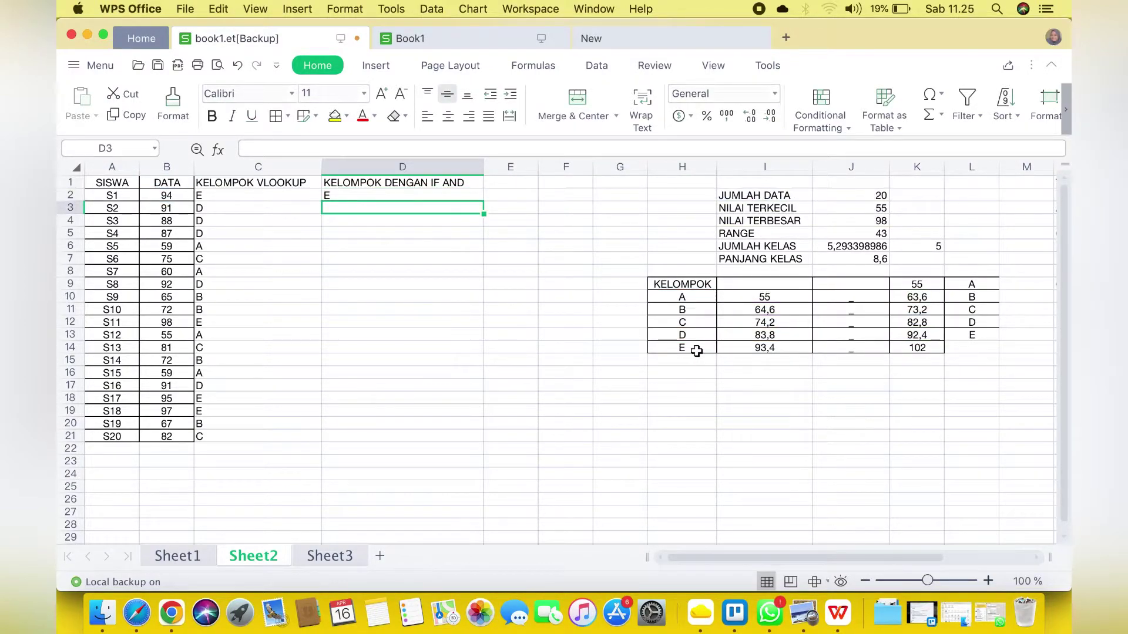
# Step: Fill D2's formula into D3, check the copied references, and extend the formula down to D21
pyautogui.click(366, 195)
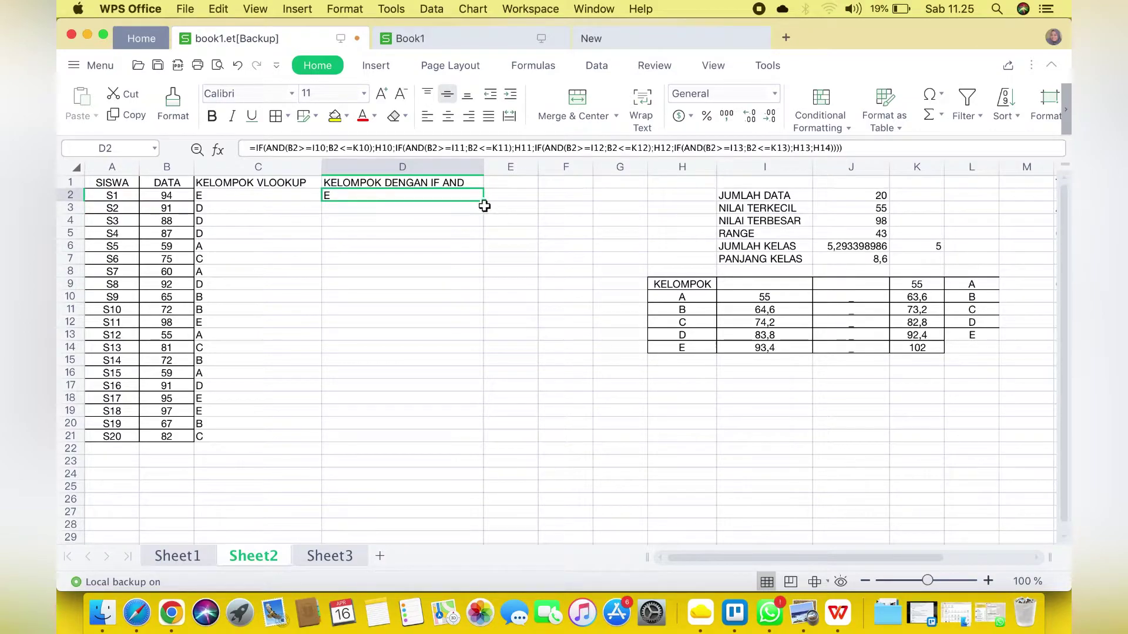
pyautogui.moveTo(484, 211); pyautogui.dragTo(483, 212)
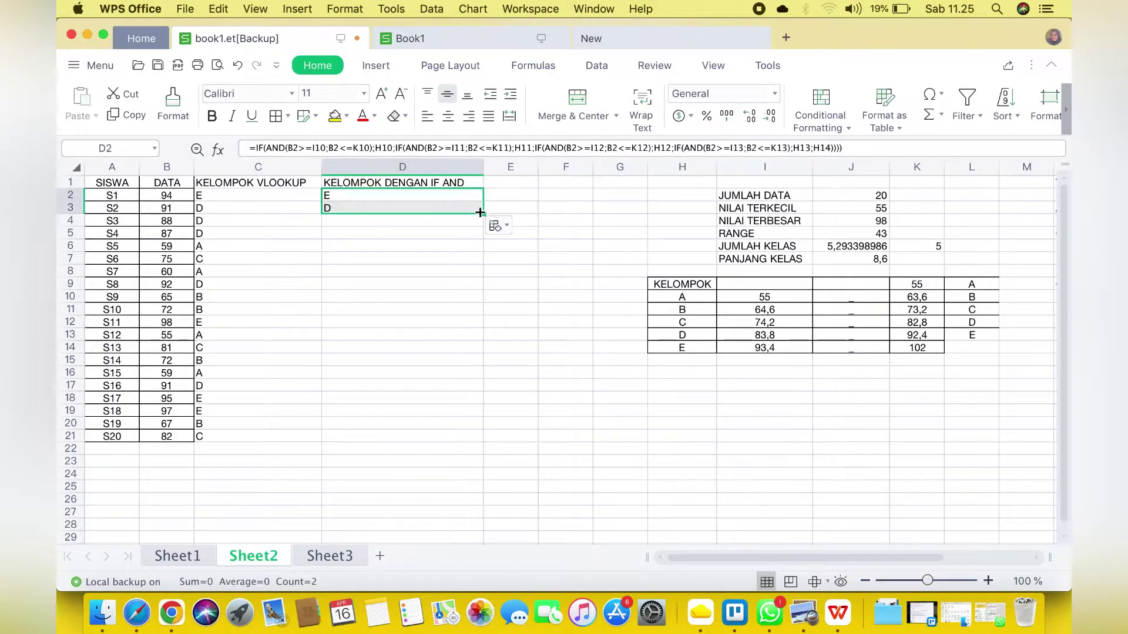
pyautogui.click(384, 206)
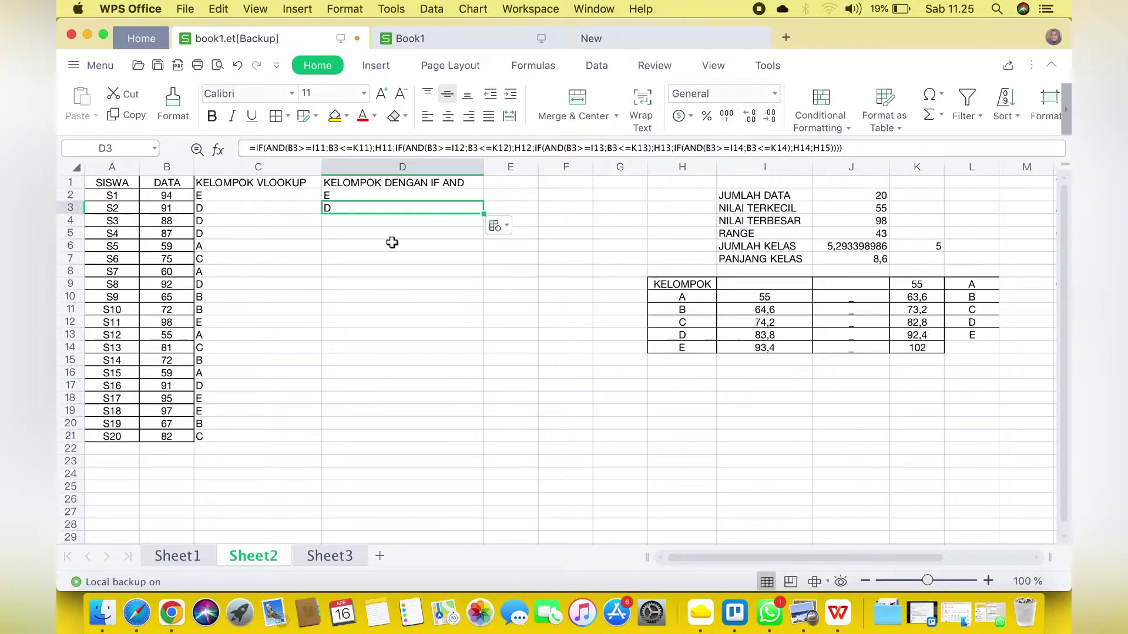
pyautogui.doubleClick(484, 213)
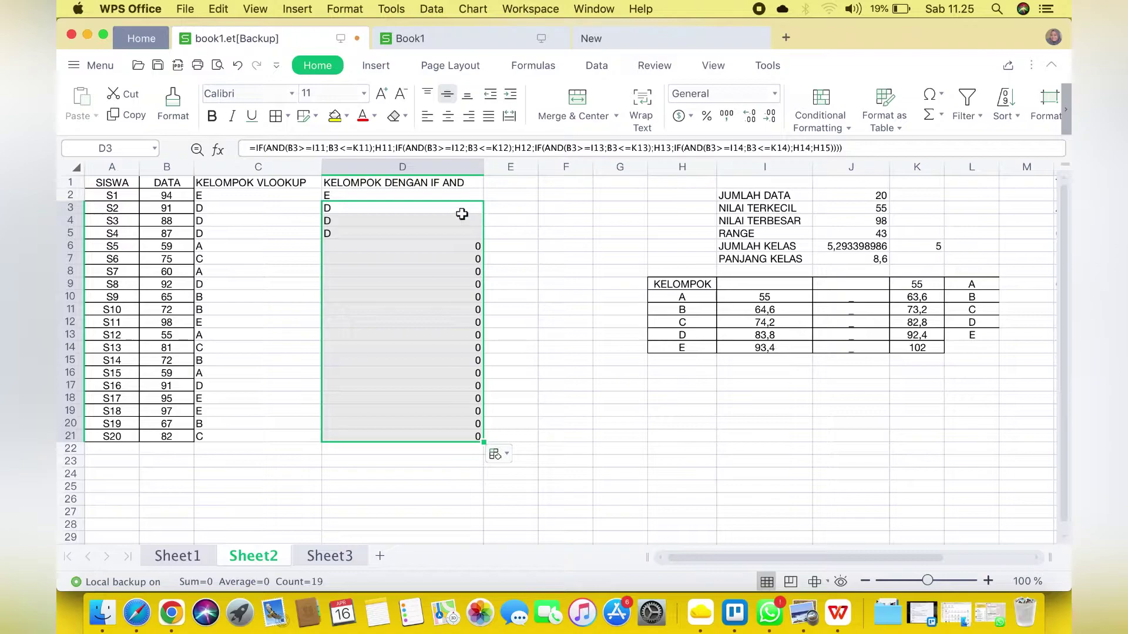
pyautogui.click(420, 211)
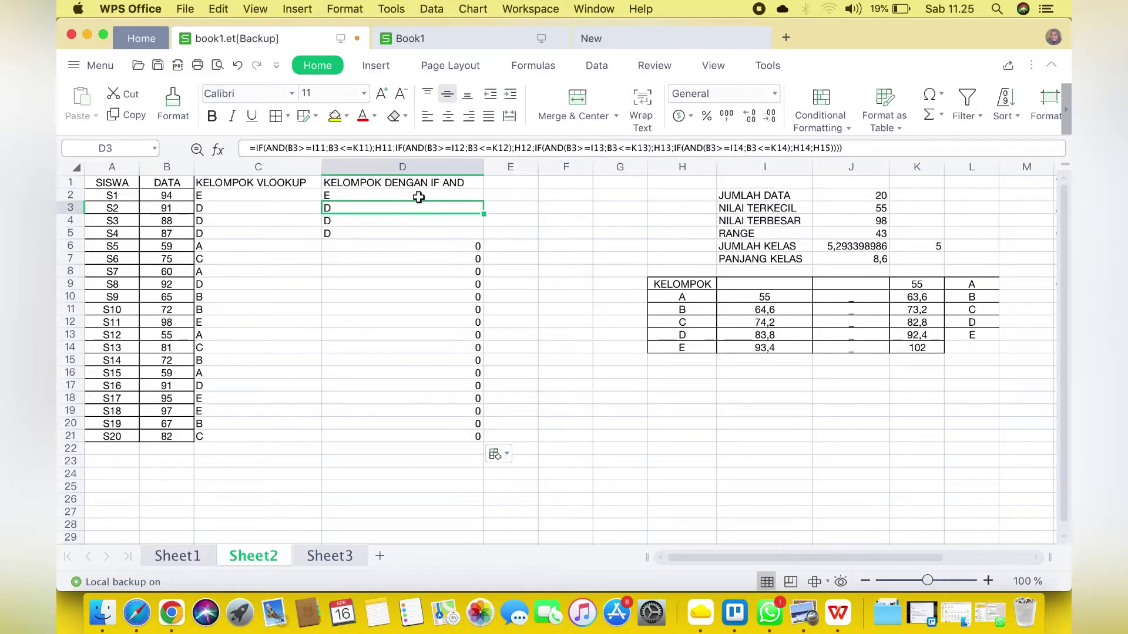
# Step: Make the references I10, K10 and H10 absolute in the first IF of D2's formula
pyautogui.click(418, 197)
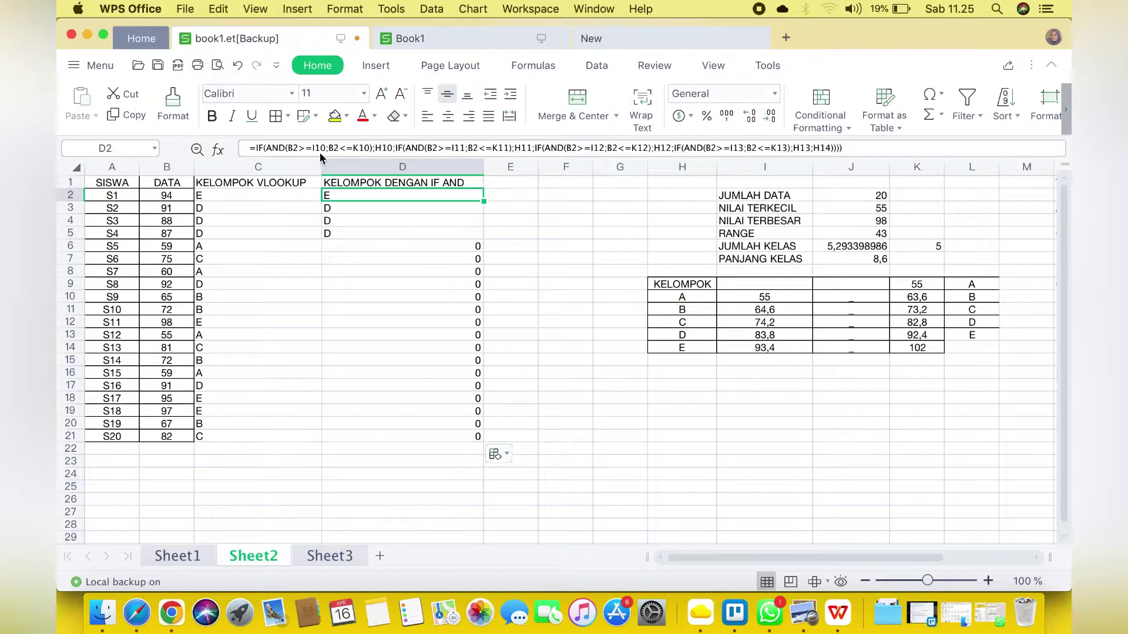
pyautogui.click(312, 147)
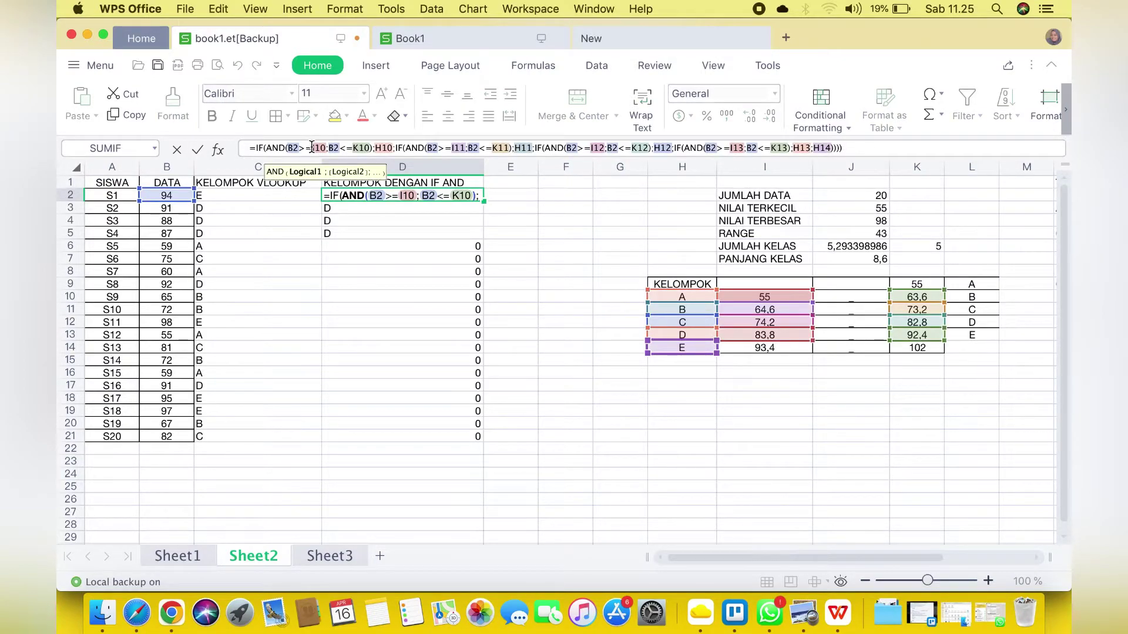
pyautogui.moveTo(311, 147); pyautogui.dragTo(327, 149)
pyautogui.press('F4')
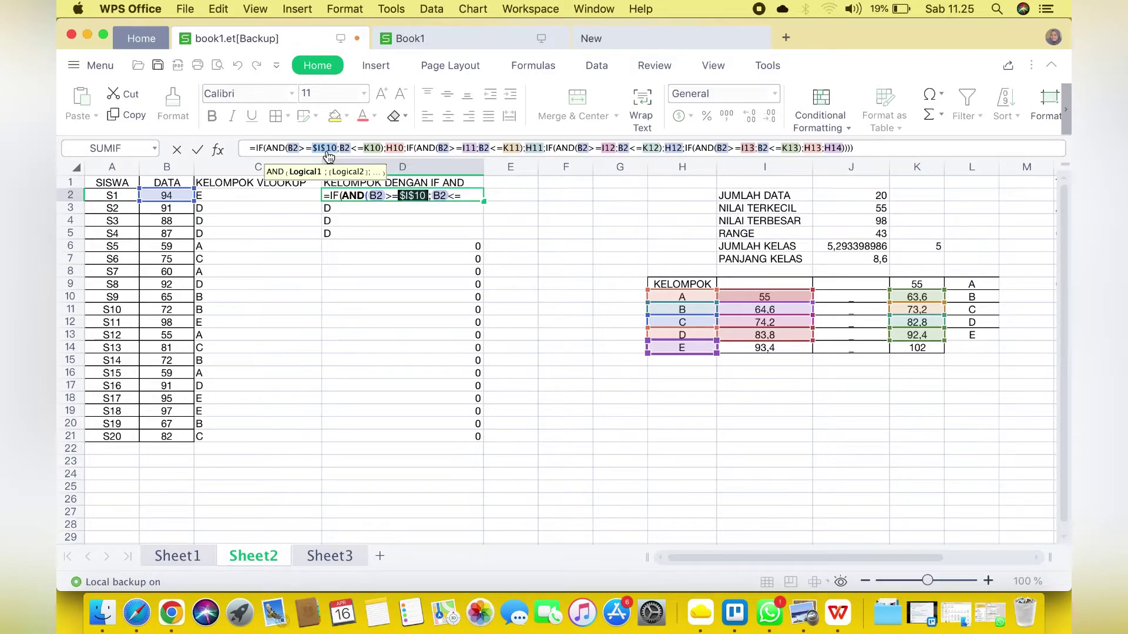
pyautogui.click(366, 148)
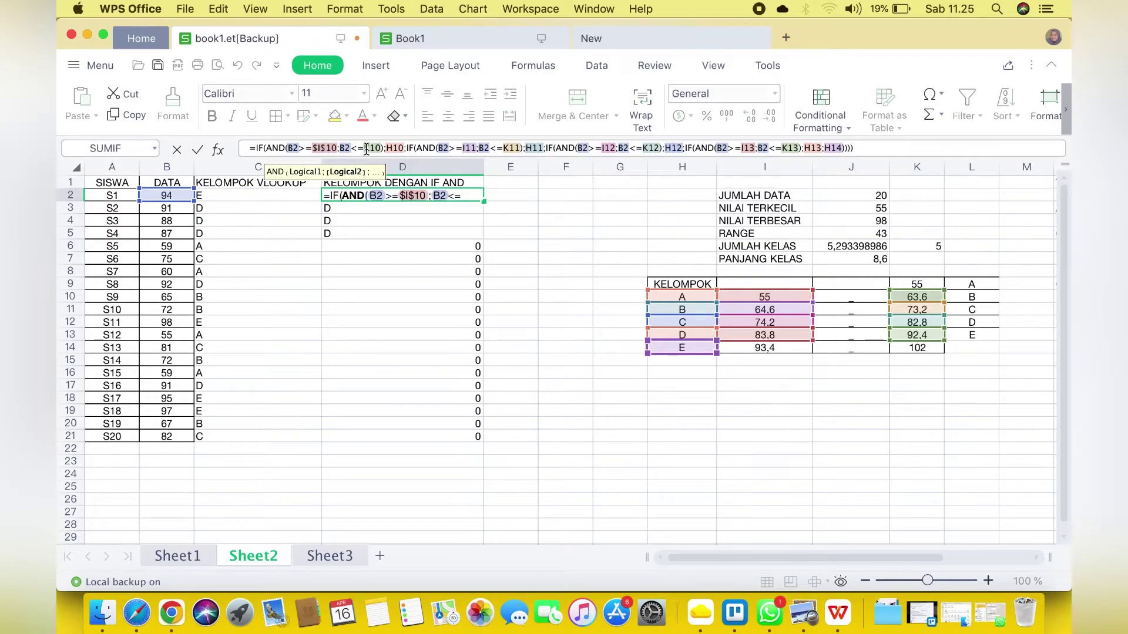
pyautogui.press('F4')
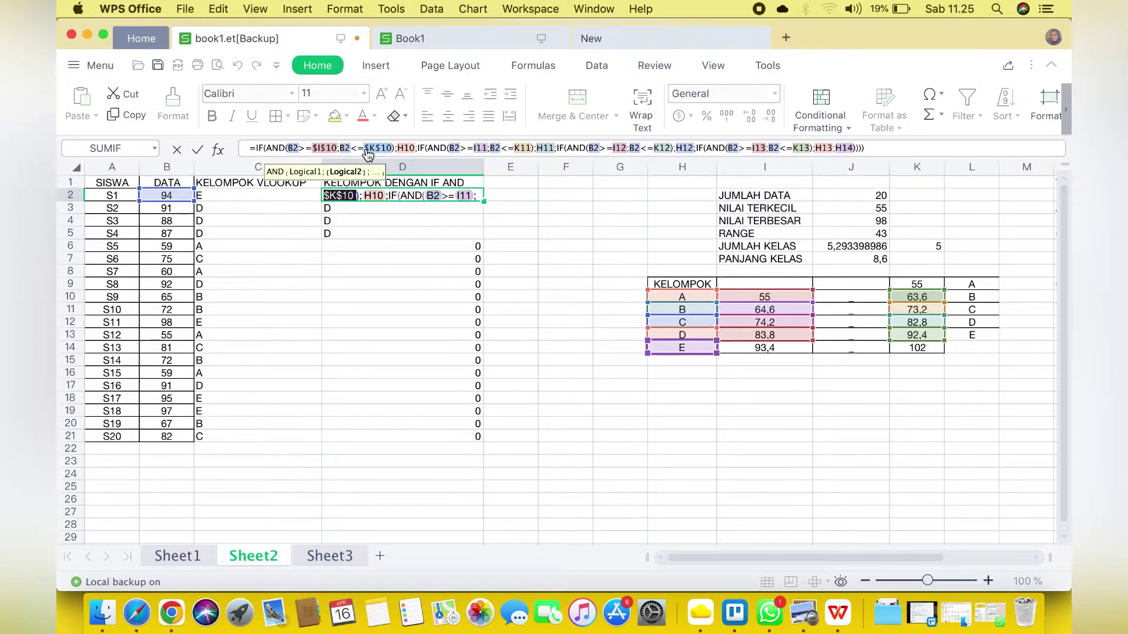
pyautogui.click(428, 148)
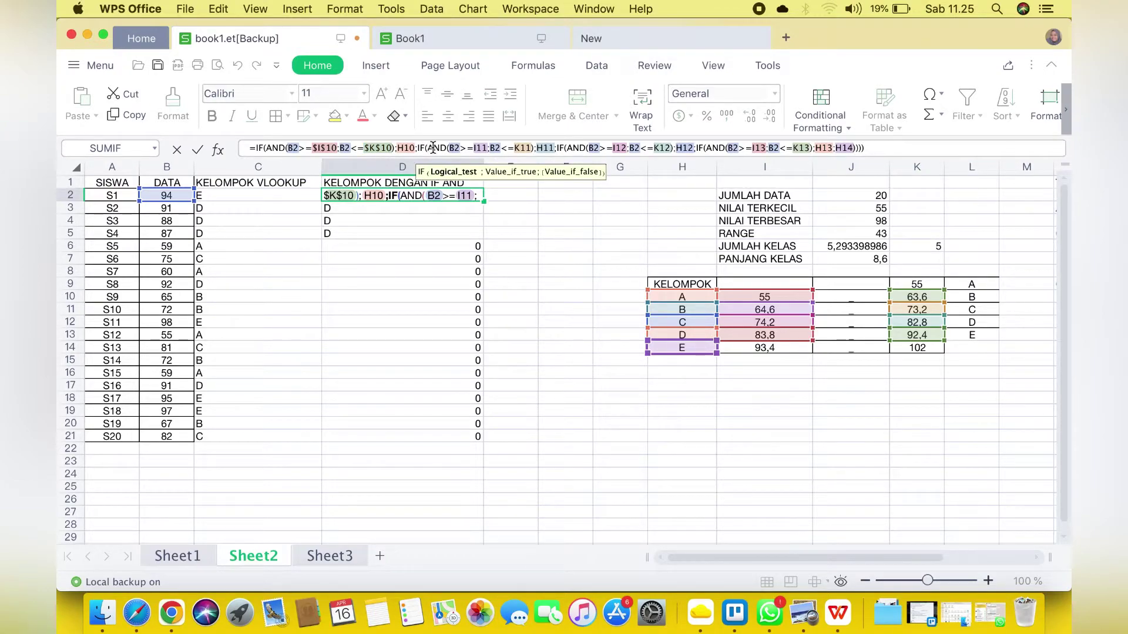
pyautogui.click(411, 148)
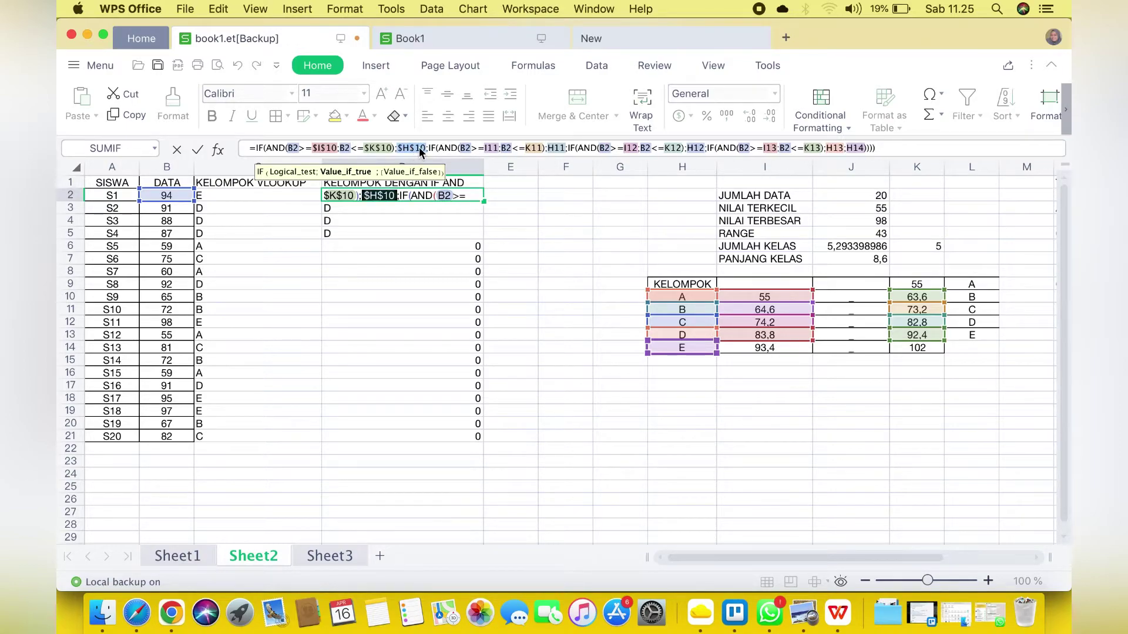
# Step: Make I11 and K11 absolute in the second IF's AND conditions
pyautogui.click(488, 148)
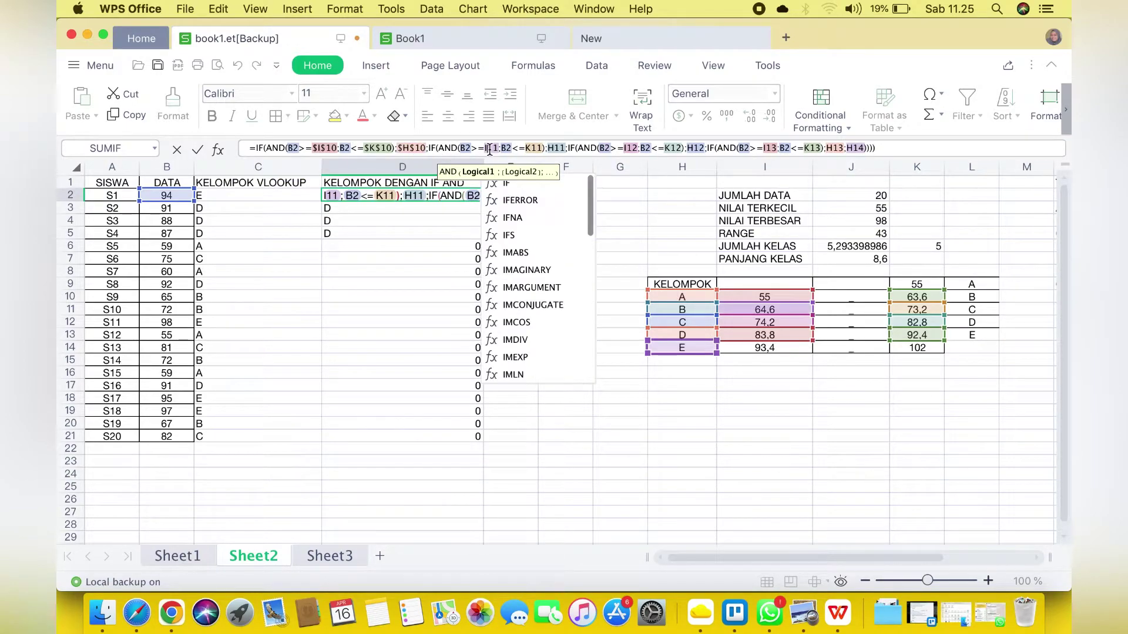
pyautogui.press('F4')
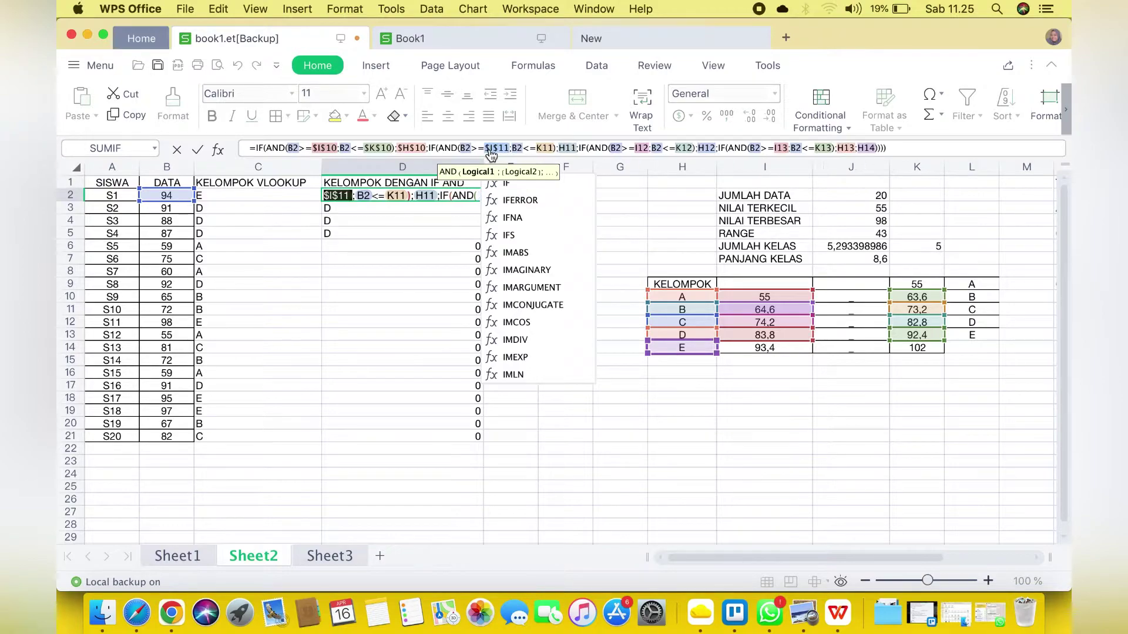
pyautogui.click(546, 148)
pyautogui.press('F4')
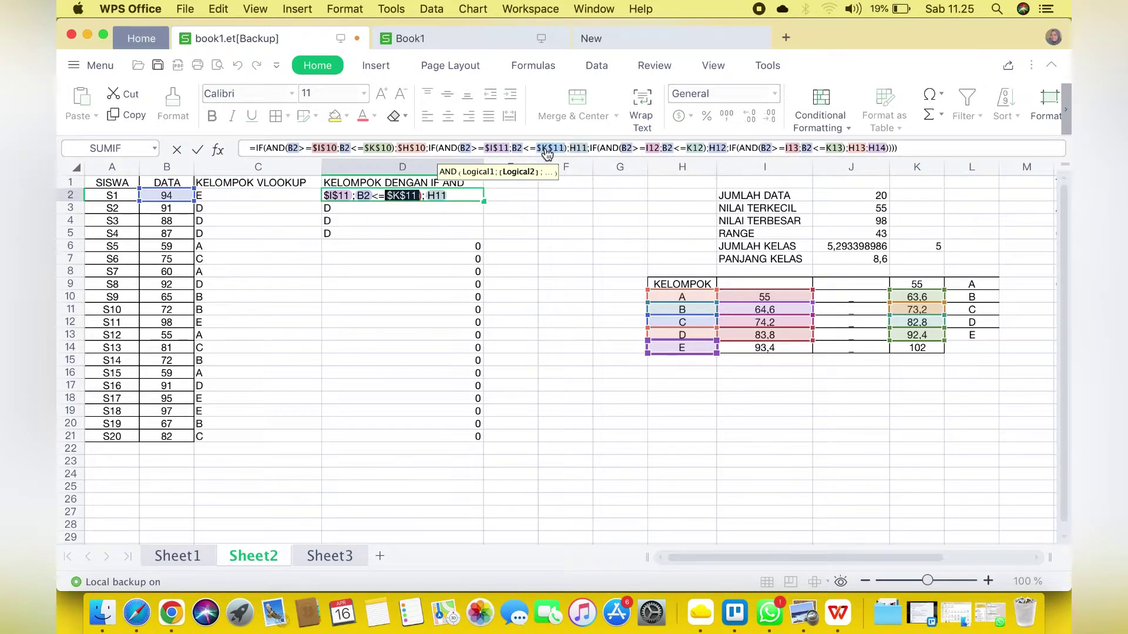
pyautogui.click(626, 148)
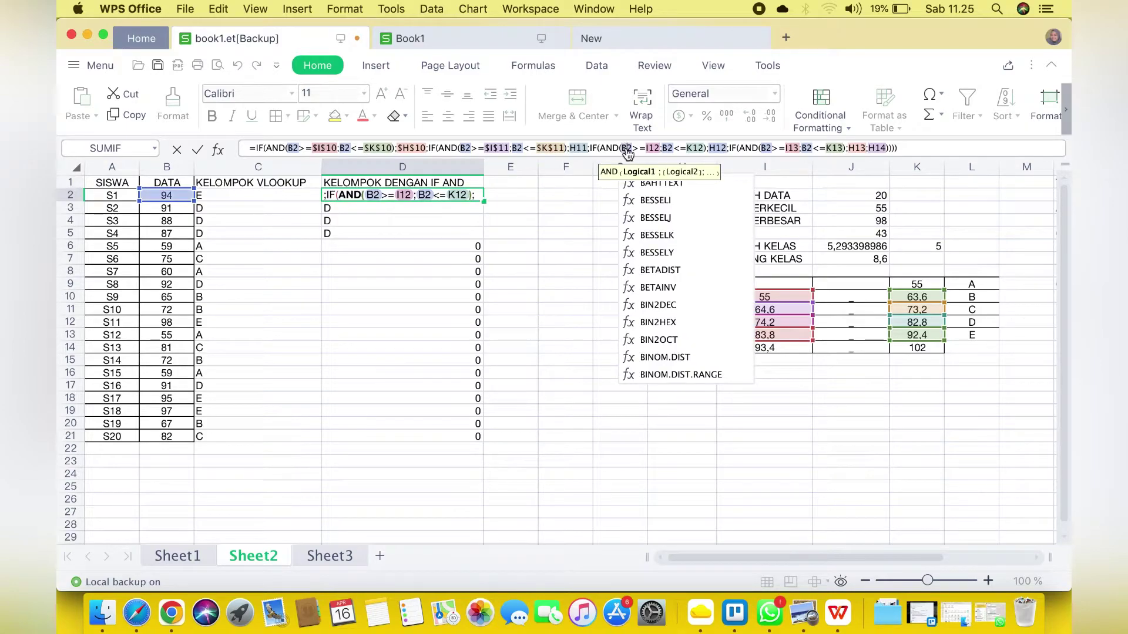
pyautogui.press('F4')
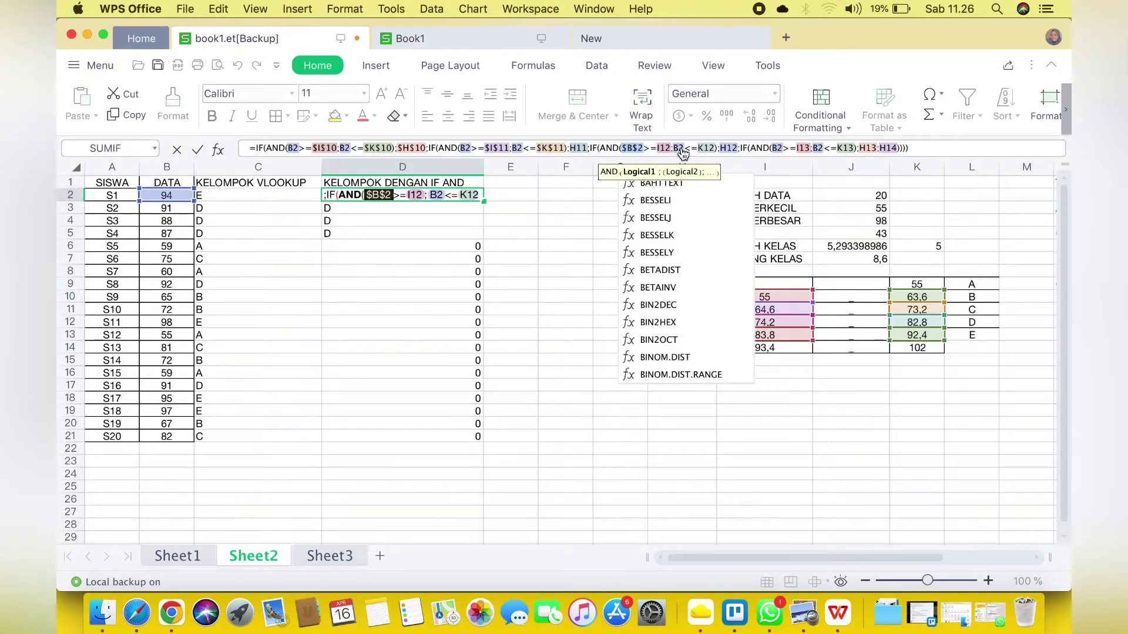
pyautogui.click(644, 148)
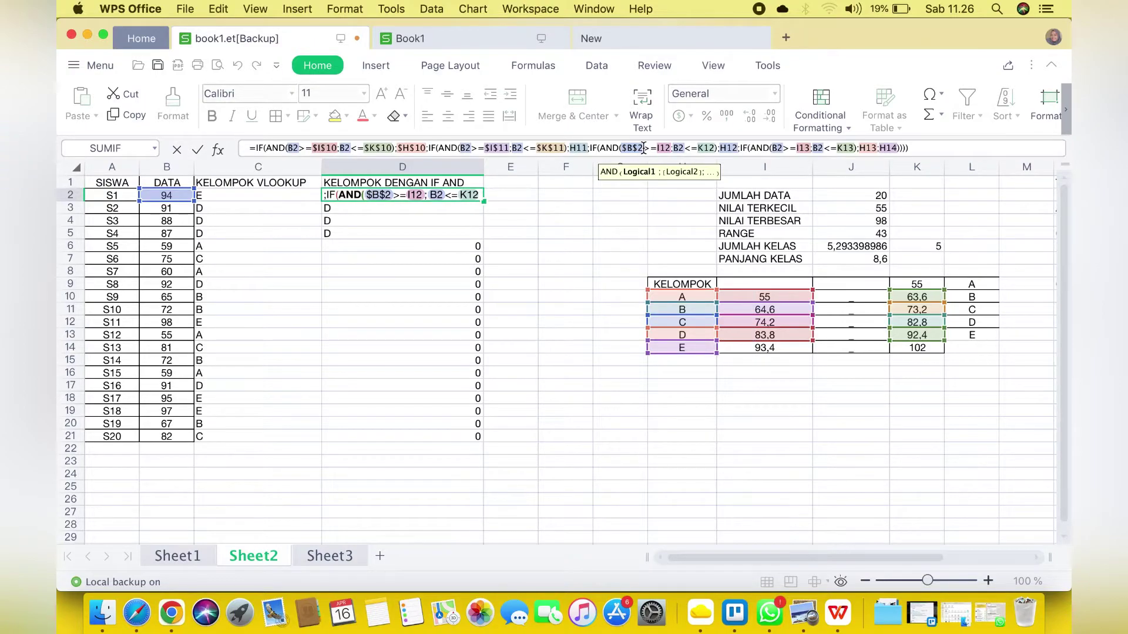
pyautogui.press('F4')
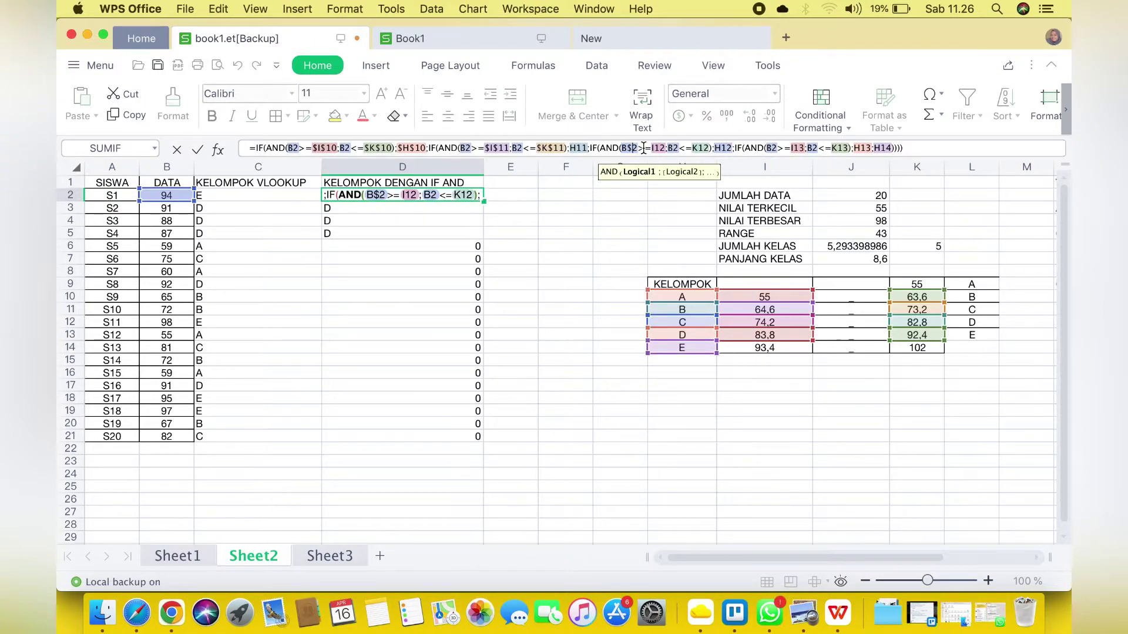
pyautogui.click(644, 148)
pyautogui.press('BackSpace')
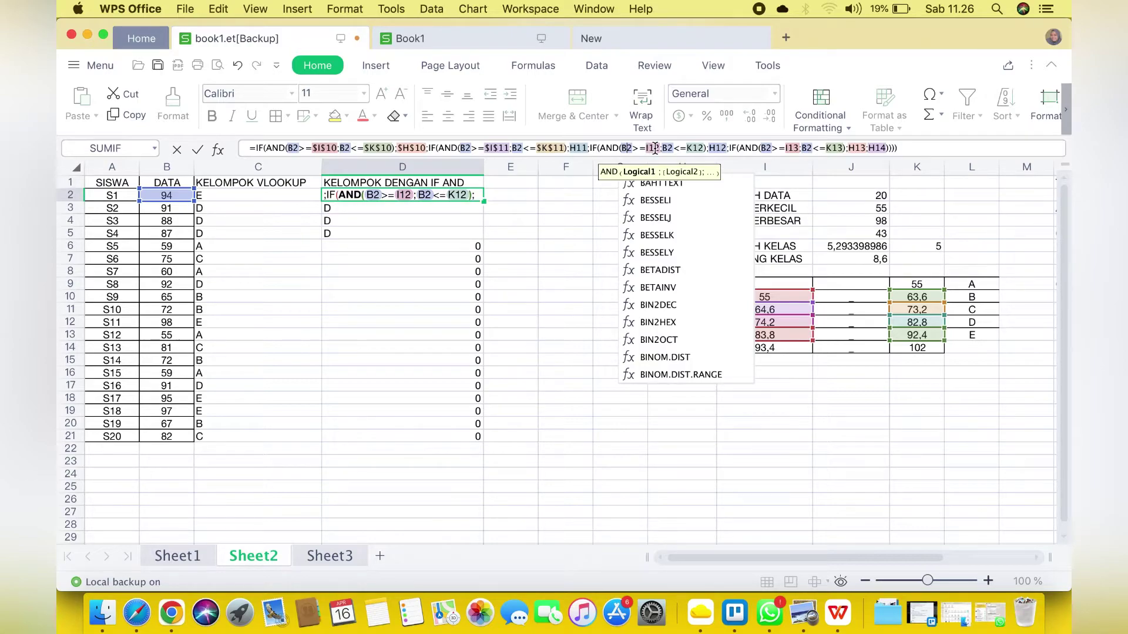
# Step: Make I12, K12 and H12 absolute in the third IF of the formula
pyautogui.click(654, 148)
pyautogui.press('F4')
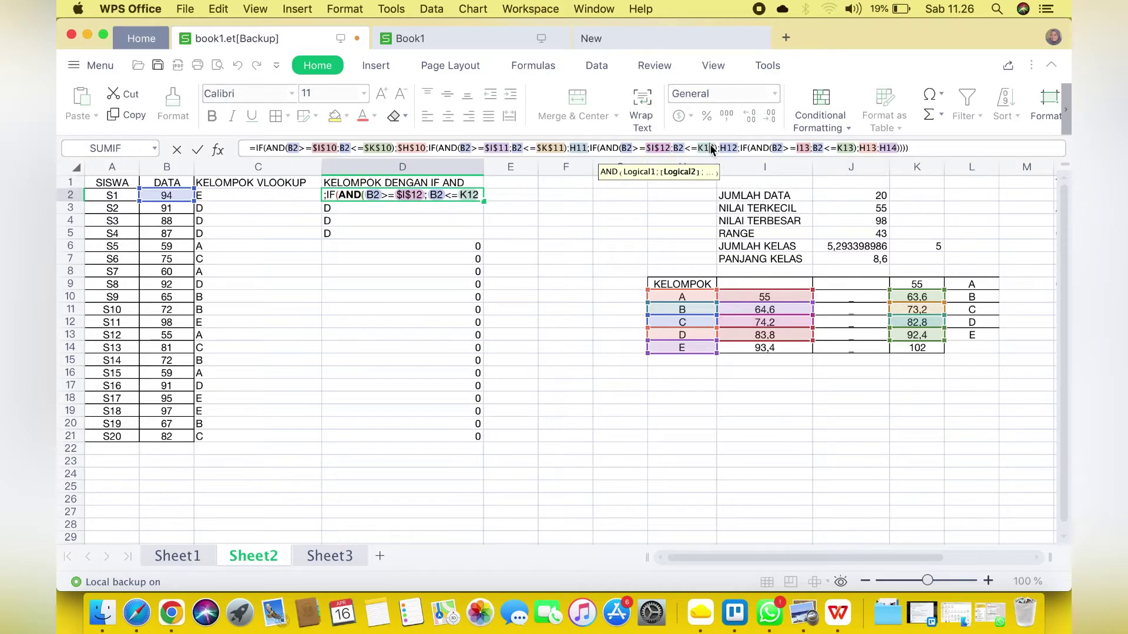
pyautogui.press('F4')
pyautogui.click(740, 148)
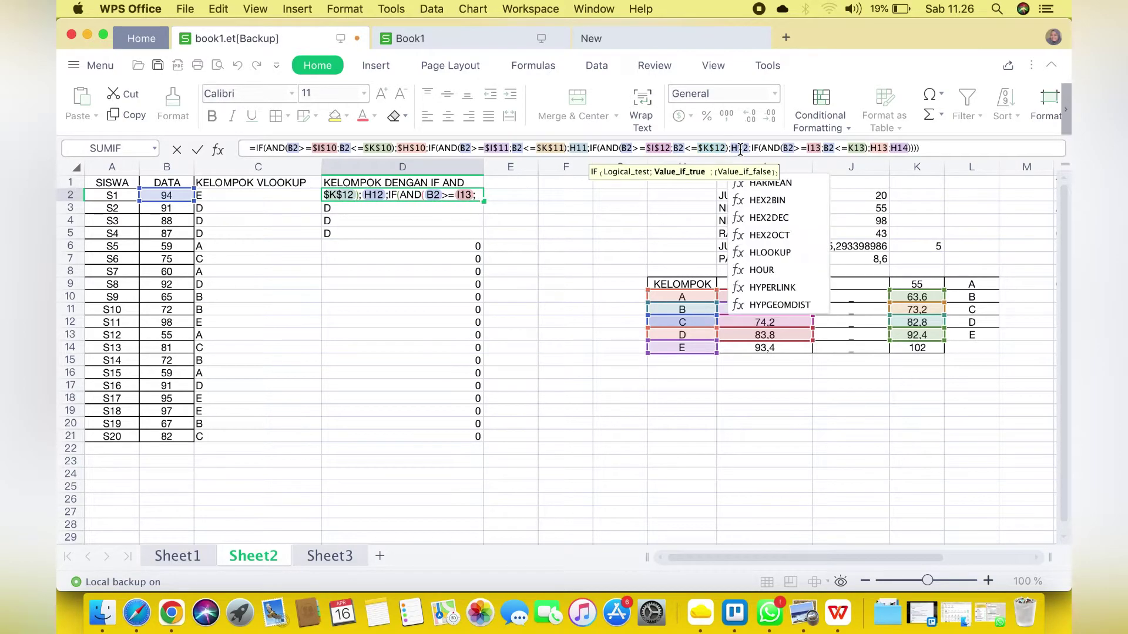
pyautogui.press('F4')
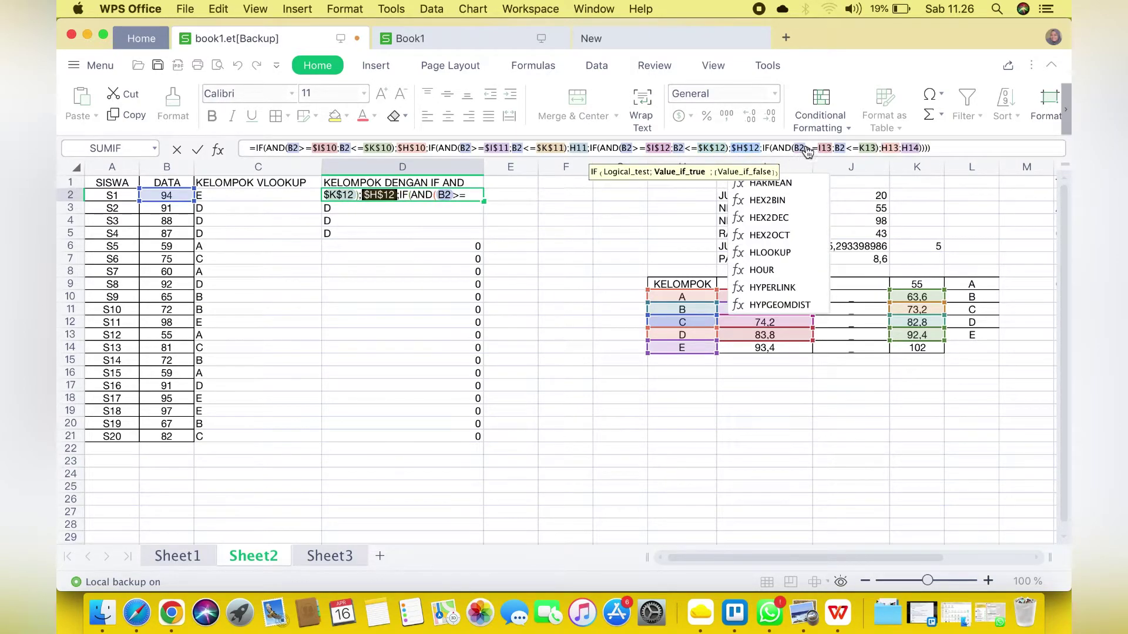
# Step: Make I13, K13, H13 and H14 absolute in the fourth IF and enter the formula
pyautogui.click(829, 150)
pyautogui.press('F4')
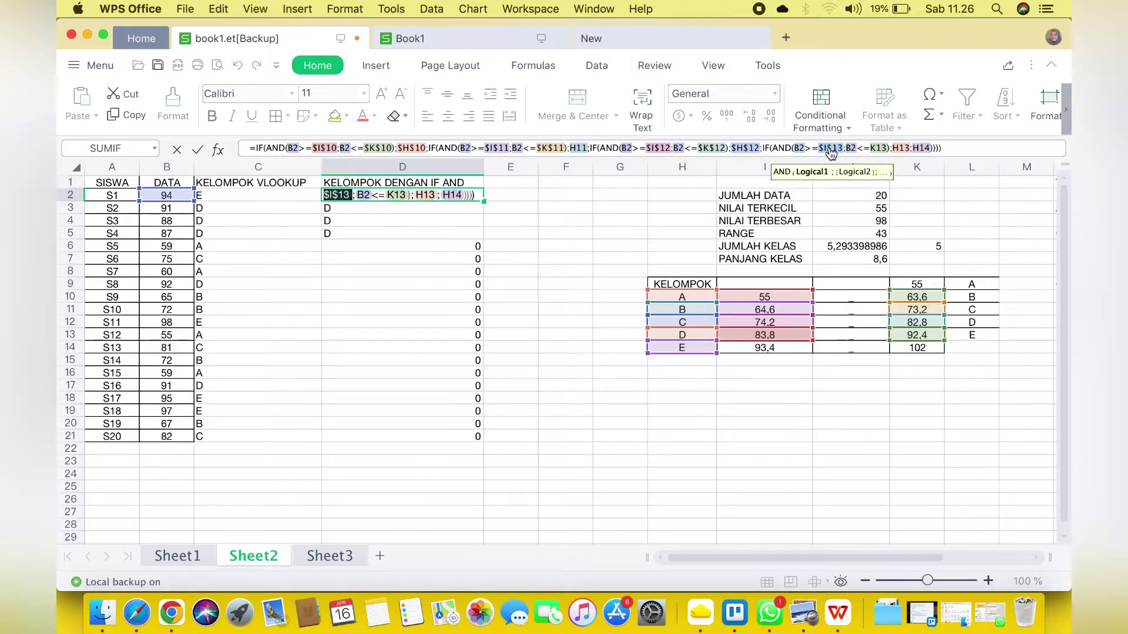
pyautogui.click(883, 149)
pyautogui.press('F4')
pyautogui.click(920, 151)
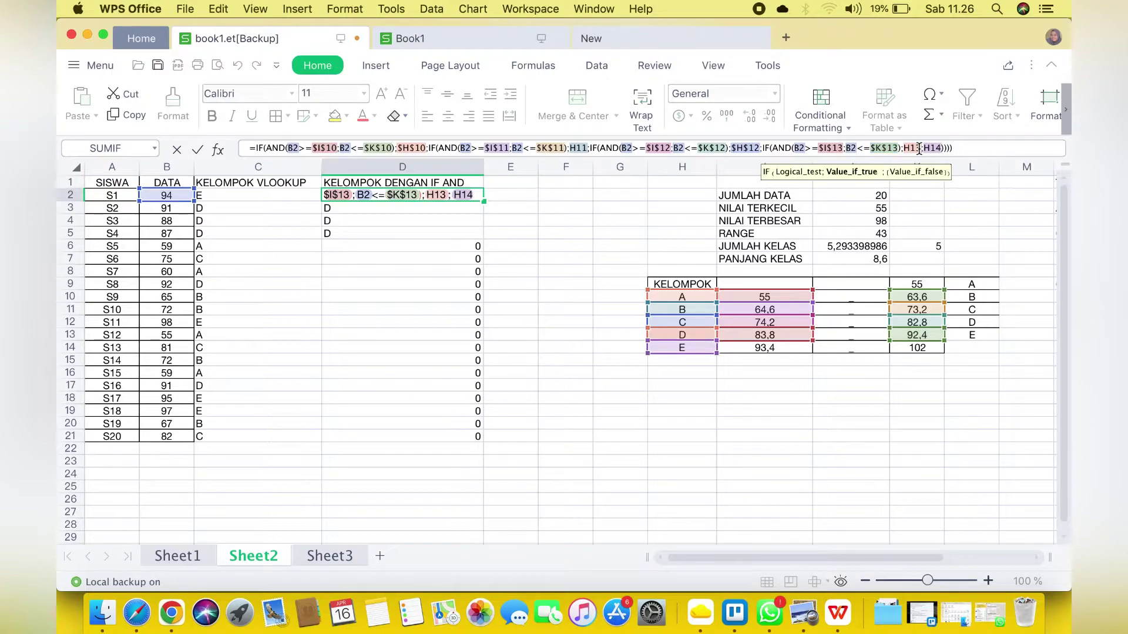
pyautogui.press('F4')
pyautogui.click(948, 148)
pyautogui.press('F4')
pyautogui.press('Return')
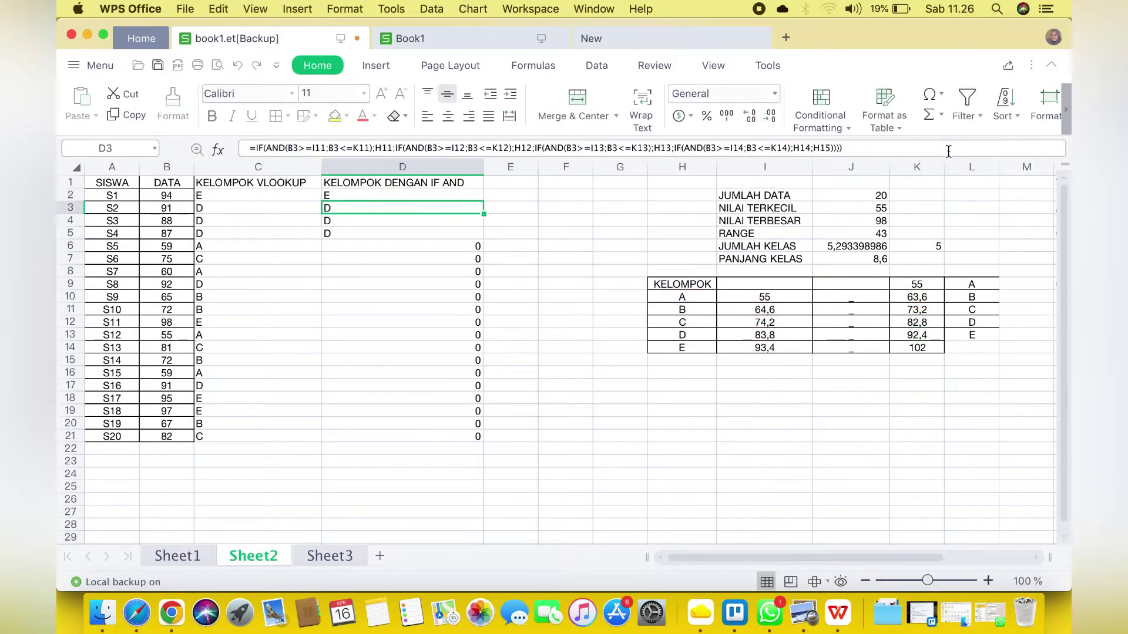
# Step: Fill D2's formula down to D21 and inspect the references in D10's copied formula
pyautogui.click(476, 199)
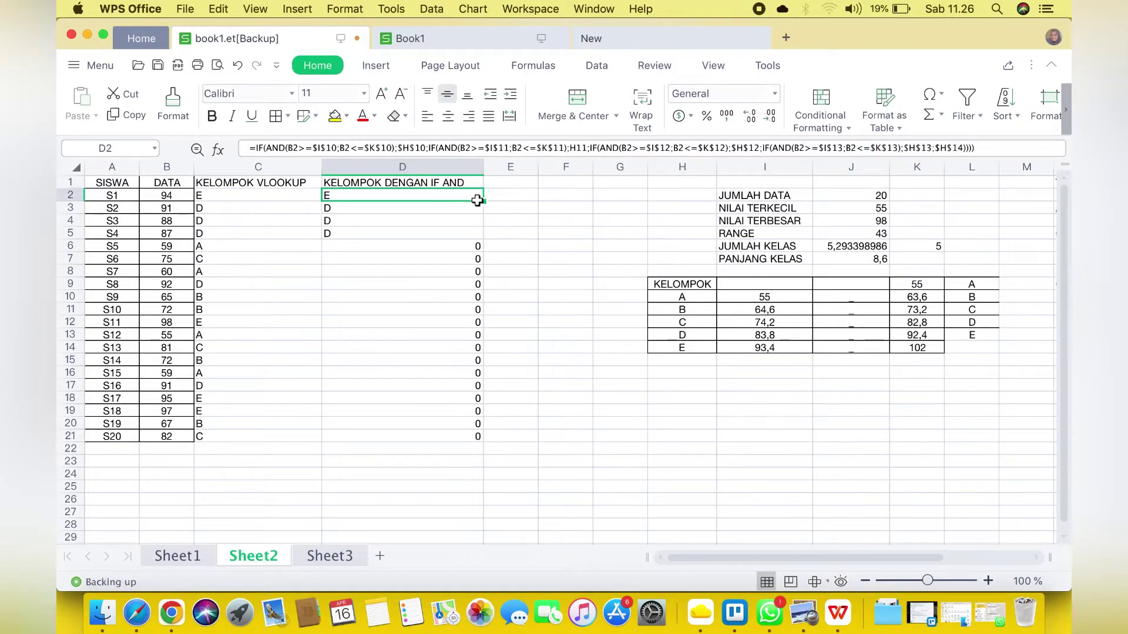
pyautogui.doubleClick(483, 201)
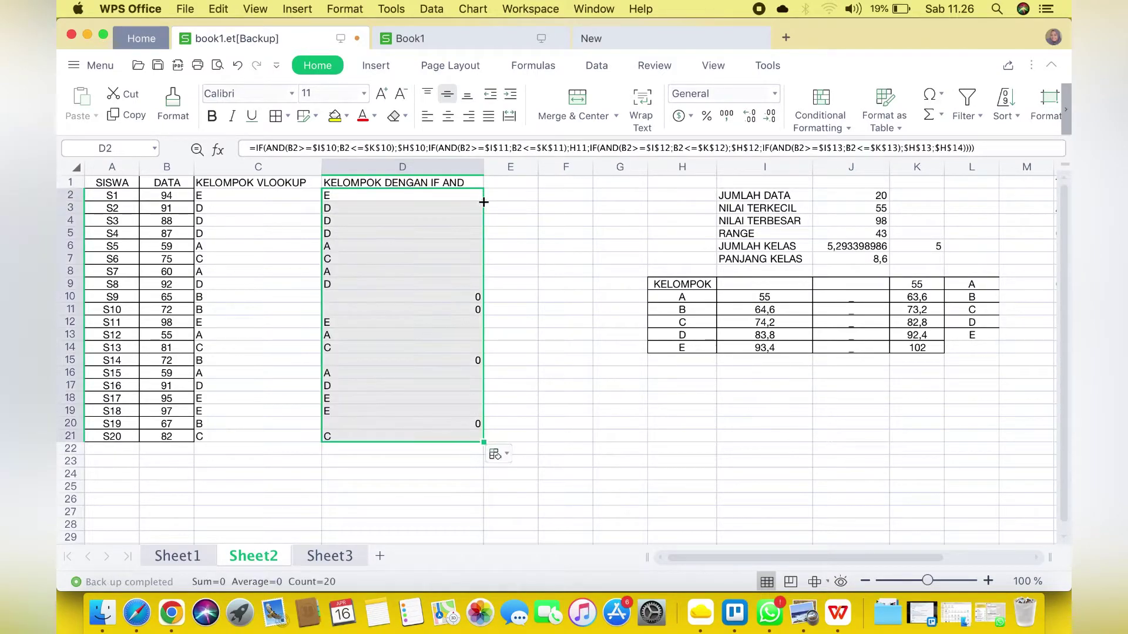
pyautogui.click(457, 299)
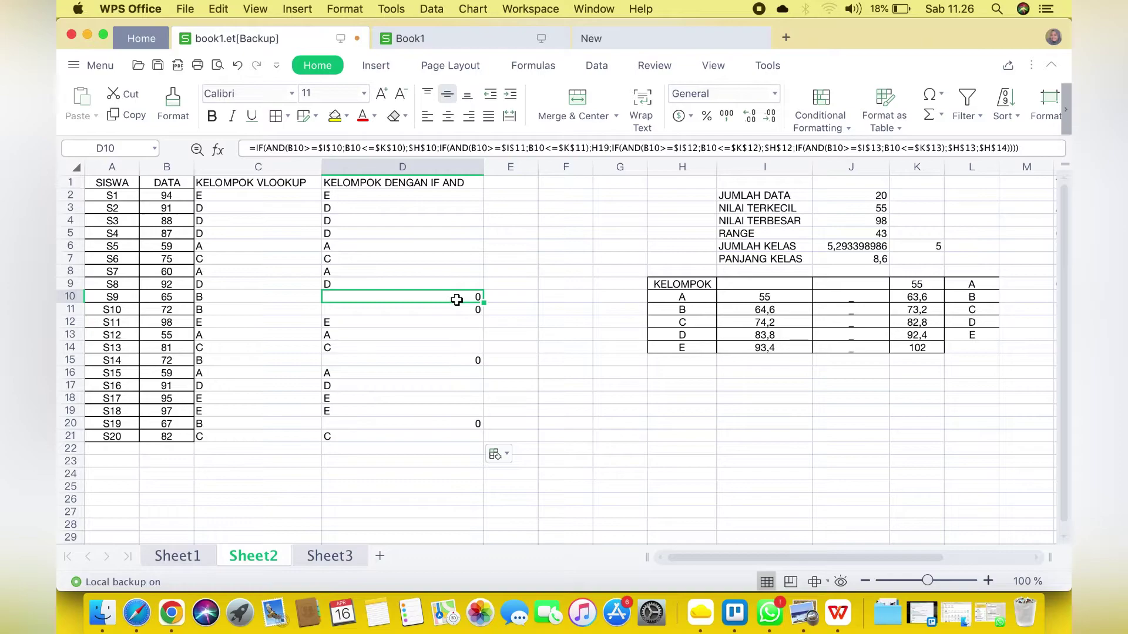
pyautogui.doubleClick(457, 300)
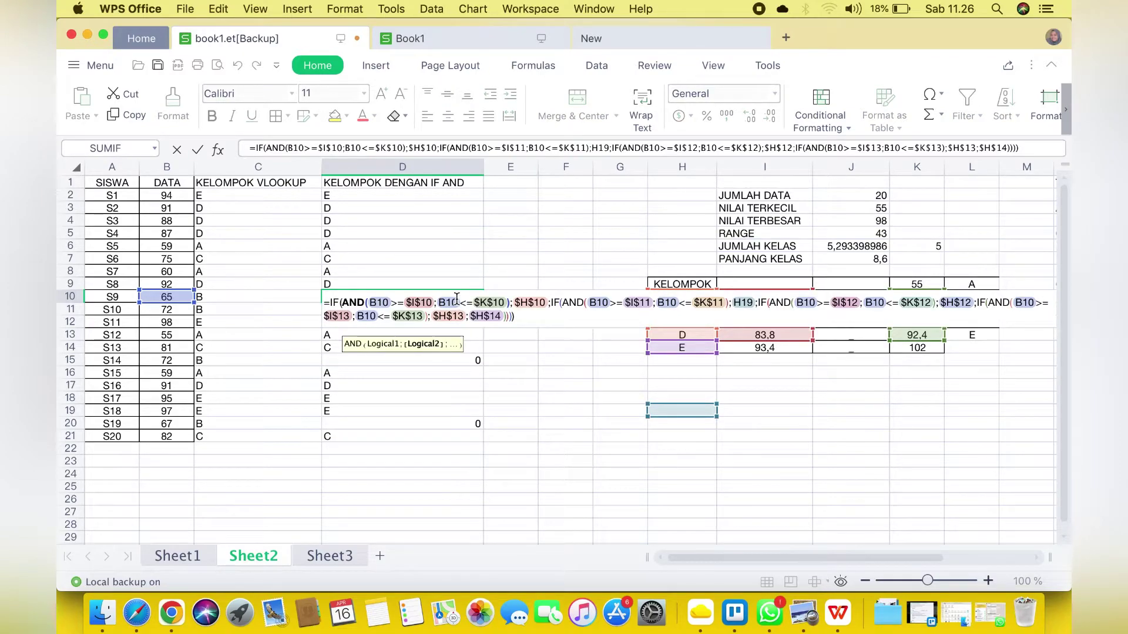
# Step: Make H11 absolute as the second IF's true value in D2 and refill the formula down to D21
pyautogui.click(393, 198)
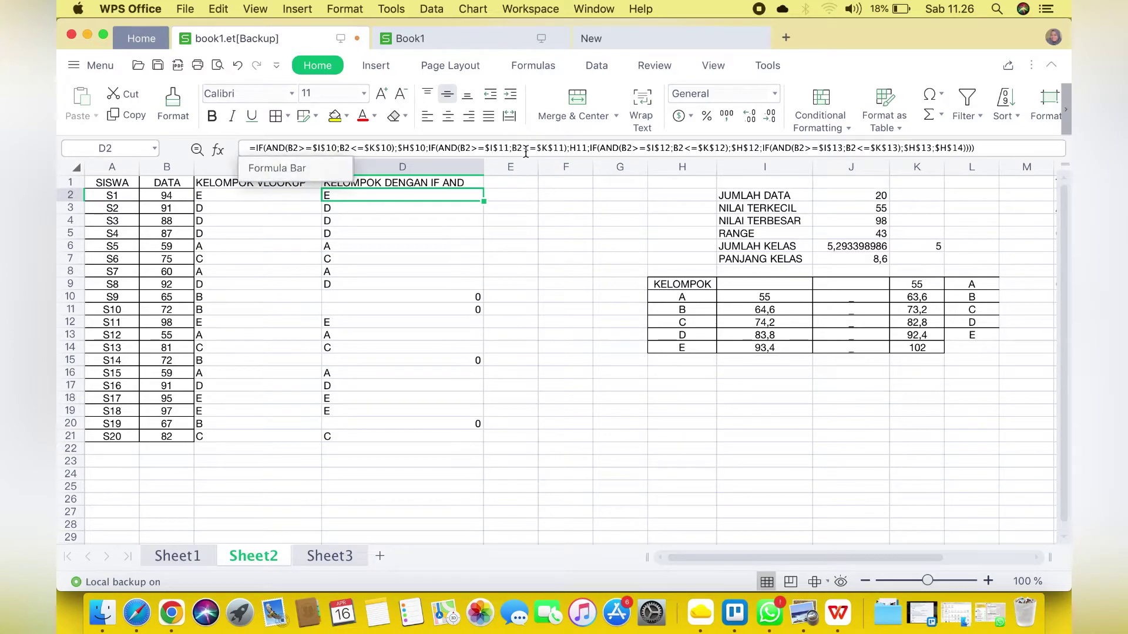
pyautogui.click(563, 148)
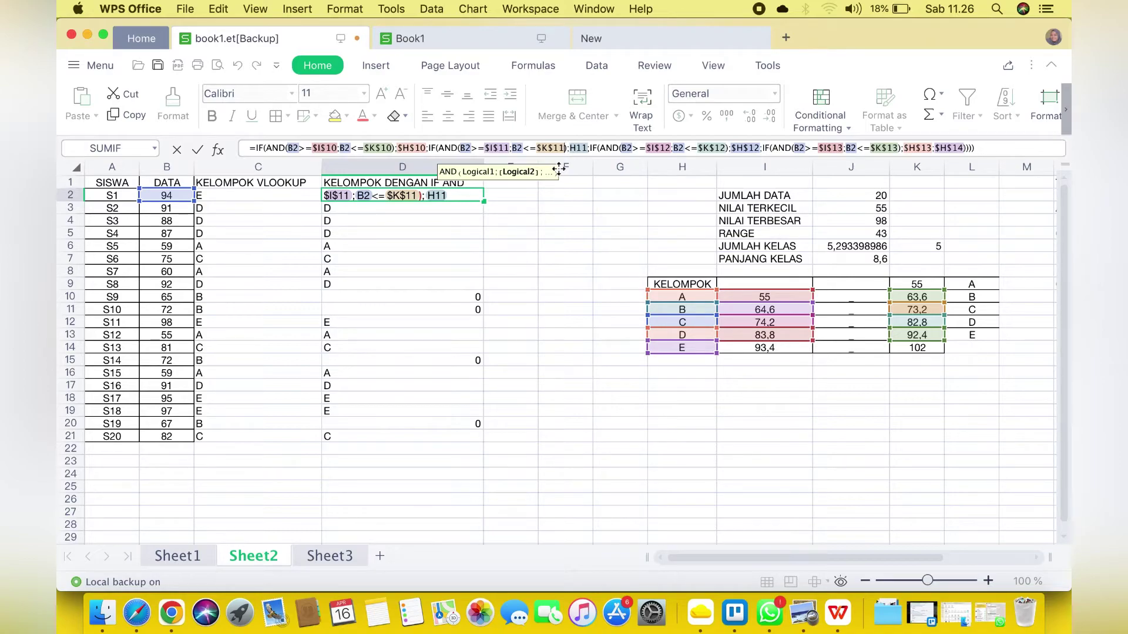
pyautogui.click(579, 149)
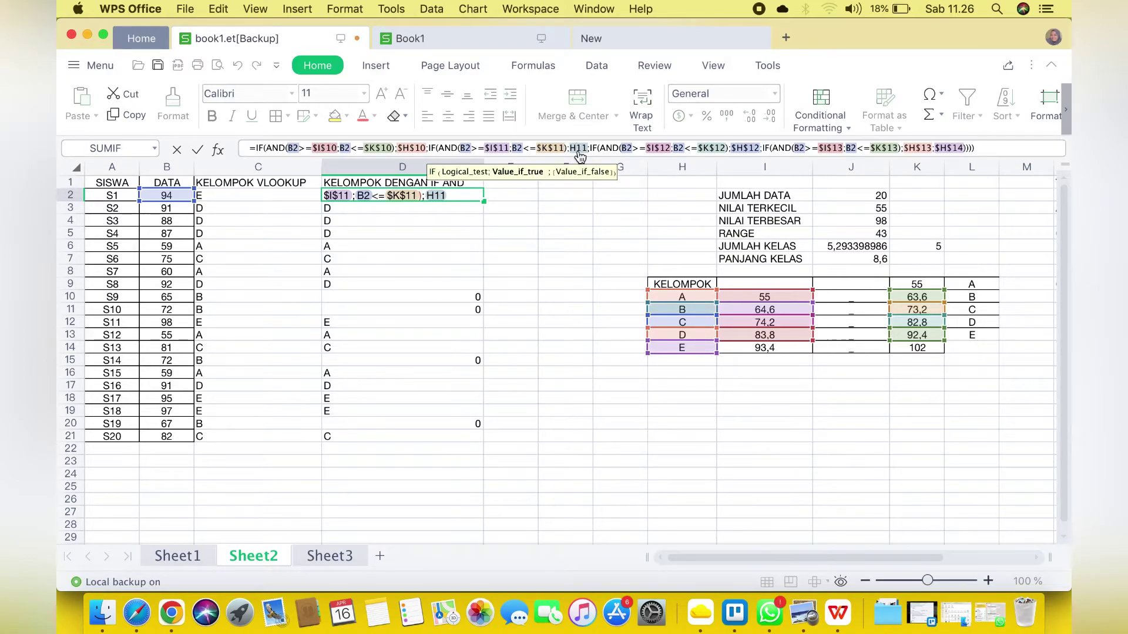
pyautogui.press('F4')
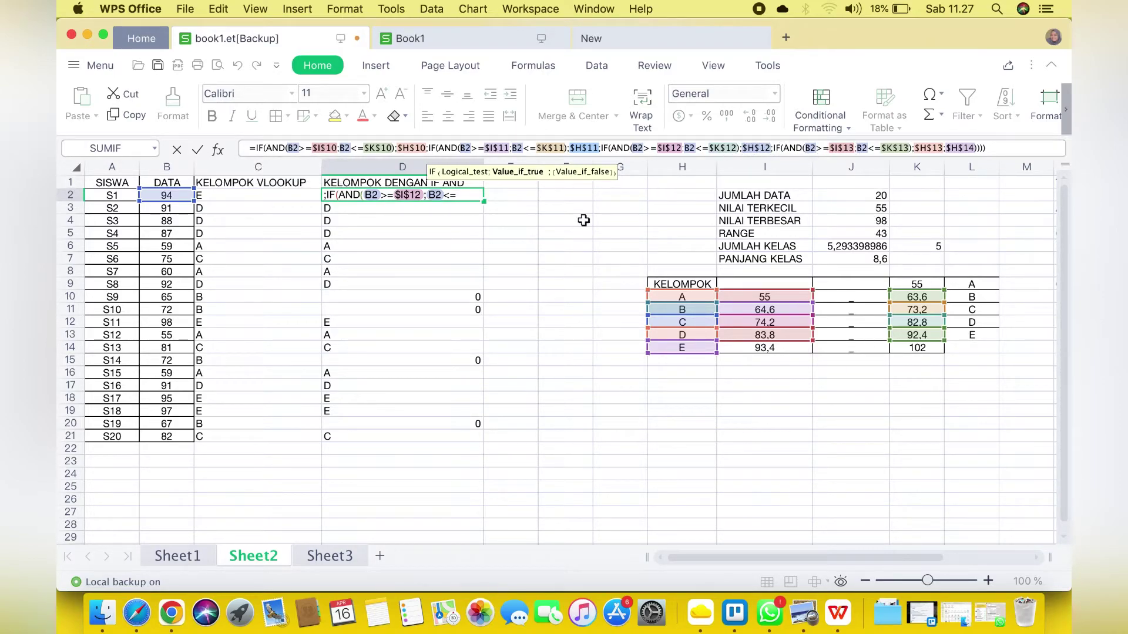
pyautogui.press('Return')
pyautogui.click(352, 198)
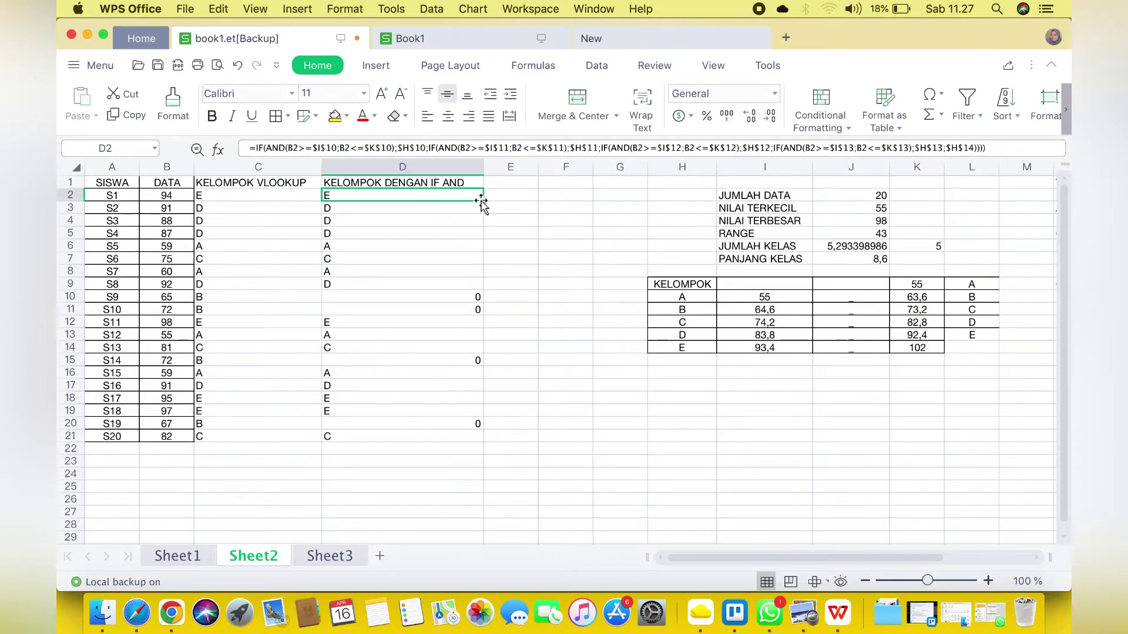
pyautogui.moveTo(481, 202); pyautogui.dragTo(467, 442)
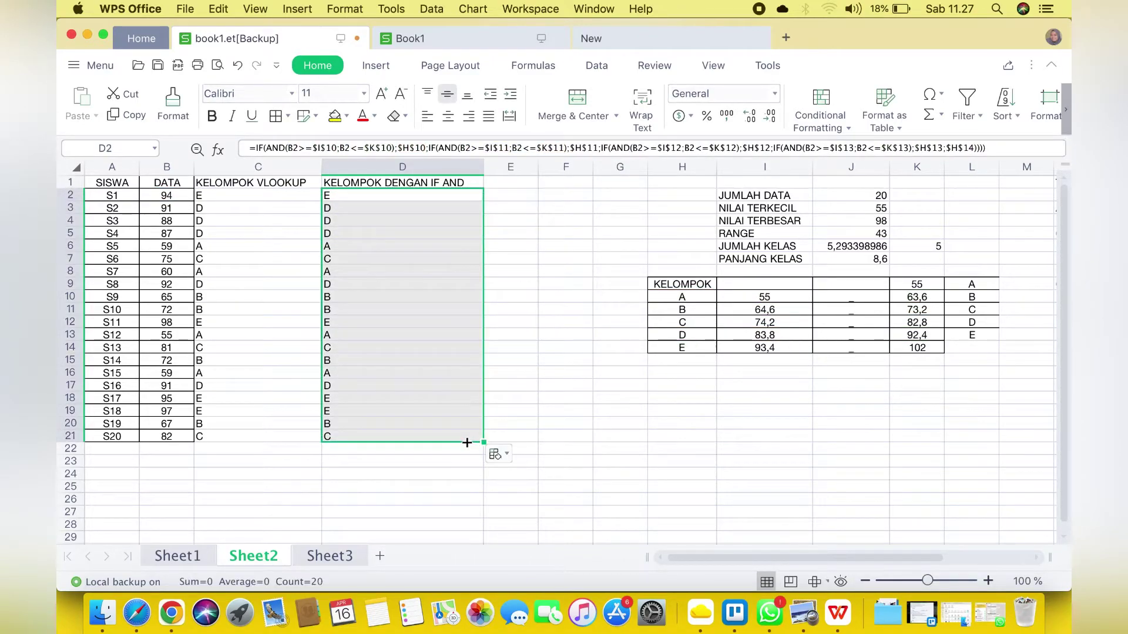
# Step: Go through the copied formulas from D3 to D21 and compare the assigned groups with the VLOOKUP column
pyautogui.click(375, 245)
pyautogui.click(353, 214)
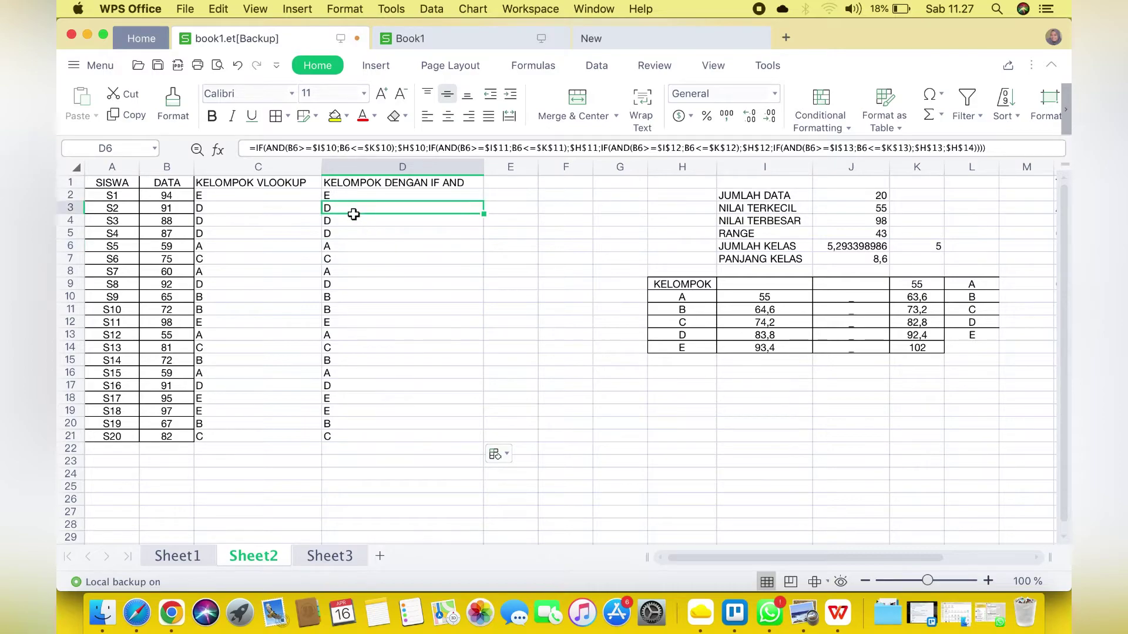
pyautogui.press('Down')
pyautogui.press('Down')
pyautogui.press('Down')
pyautogui.press('Down')
pyautogui.press('Down')
pyautogui.press('Down')
pyautogui.press('Down')
pyautogui.press('Down')
pyautogui.press('Down')
pyautogui.press('Down')
pyautogui.press('Down')
pyautogui.press('Down')
pyautogui.press('Down')
pyautogui.press('Down')
pyautogui.press('Down')
pyautogui.press('Down')
pyautogui.press('Down')
pyautogui.press('Down')
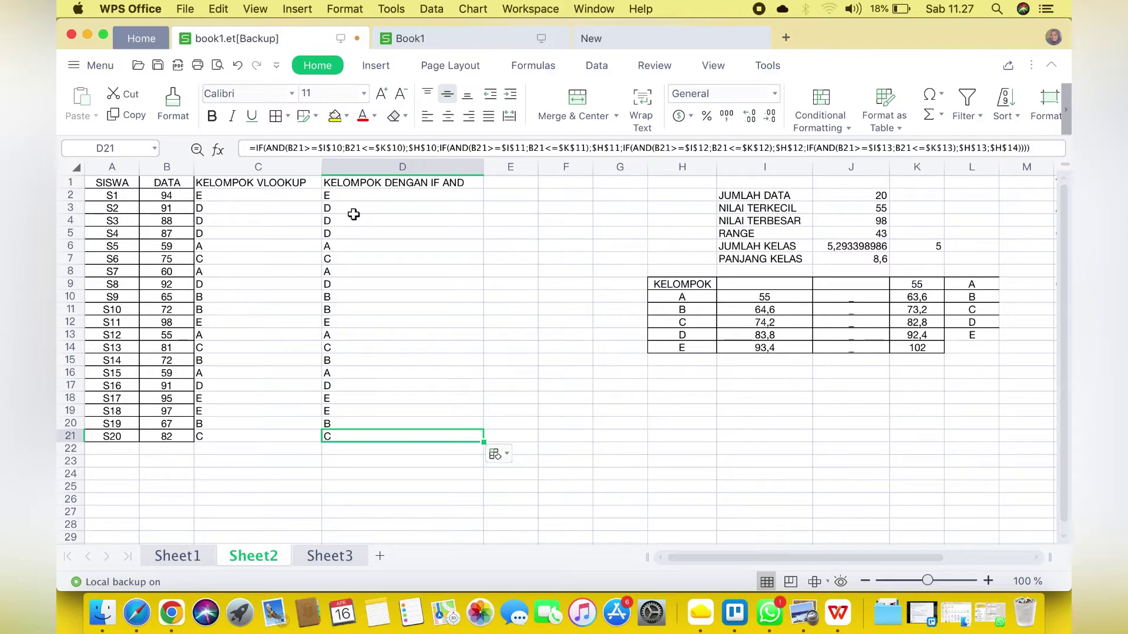
pyautogui.click(448, 235)
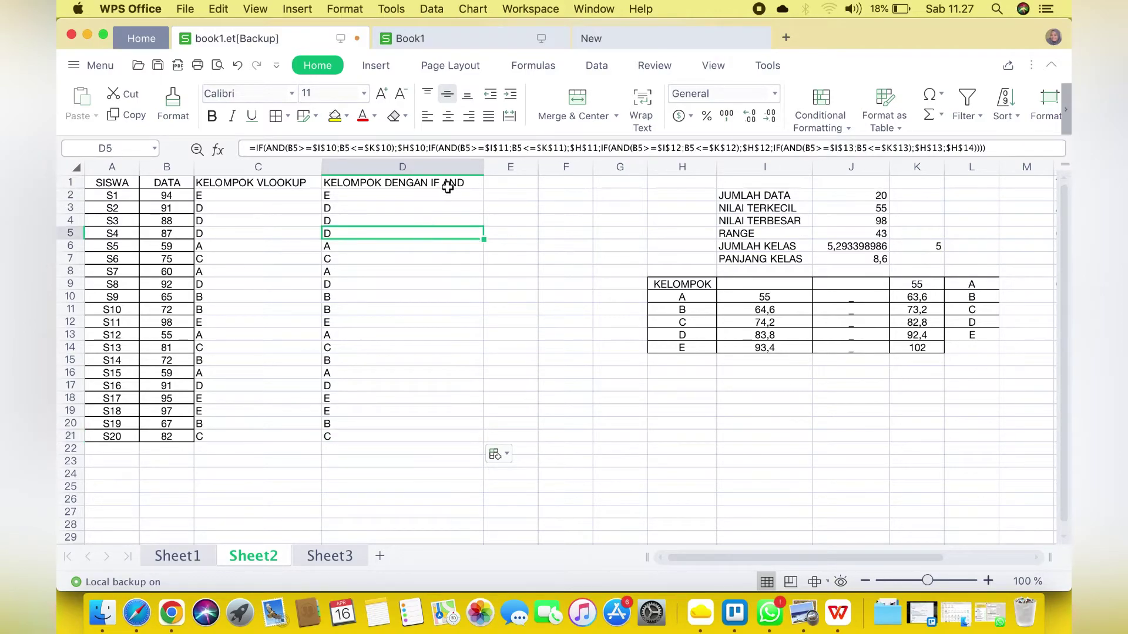
pyautogui.click(448, 188)
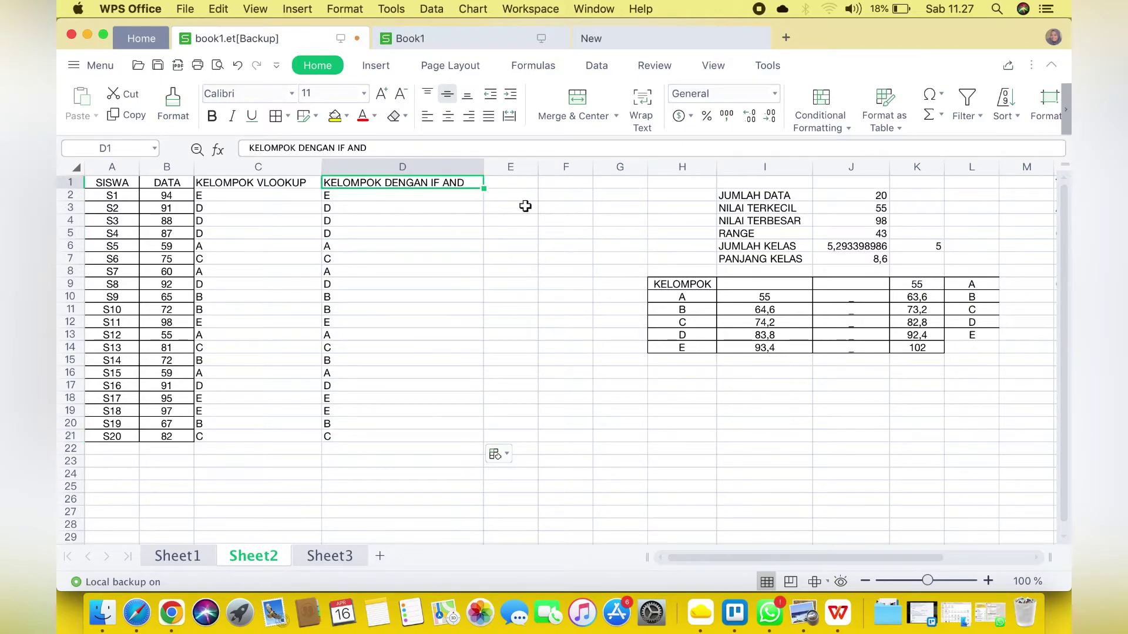
# Step: Hide columns E to L and clear the unused group labels F, G and H from the frequency table
pyautogui.click(527, 162)
pyautogui.moveTo(542, 161); pyautogui.dragTo(958, 171)
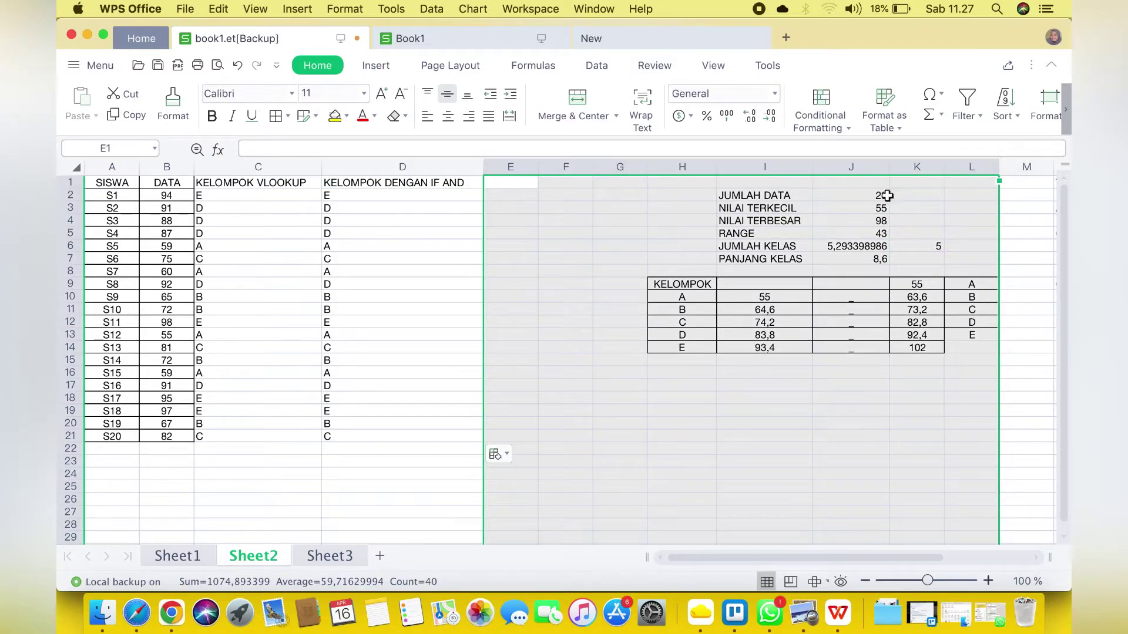
pyautogui.rightClick(865, 201)
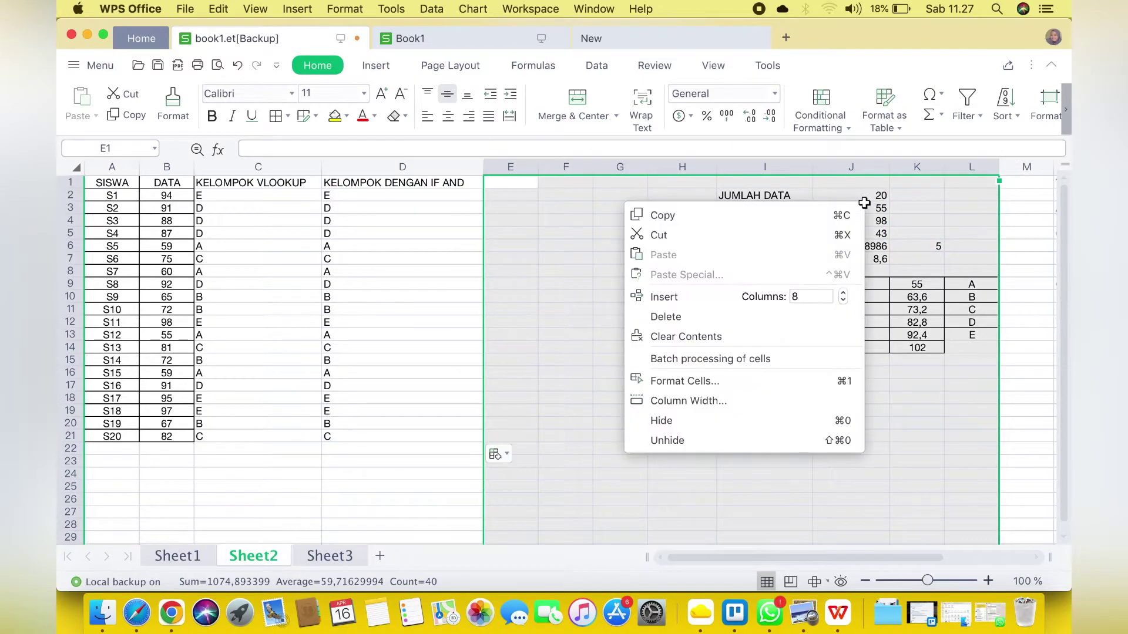
pyautogui.click(756, 422)
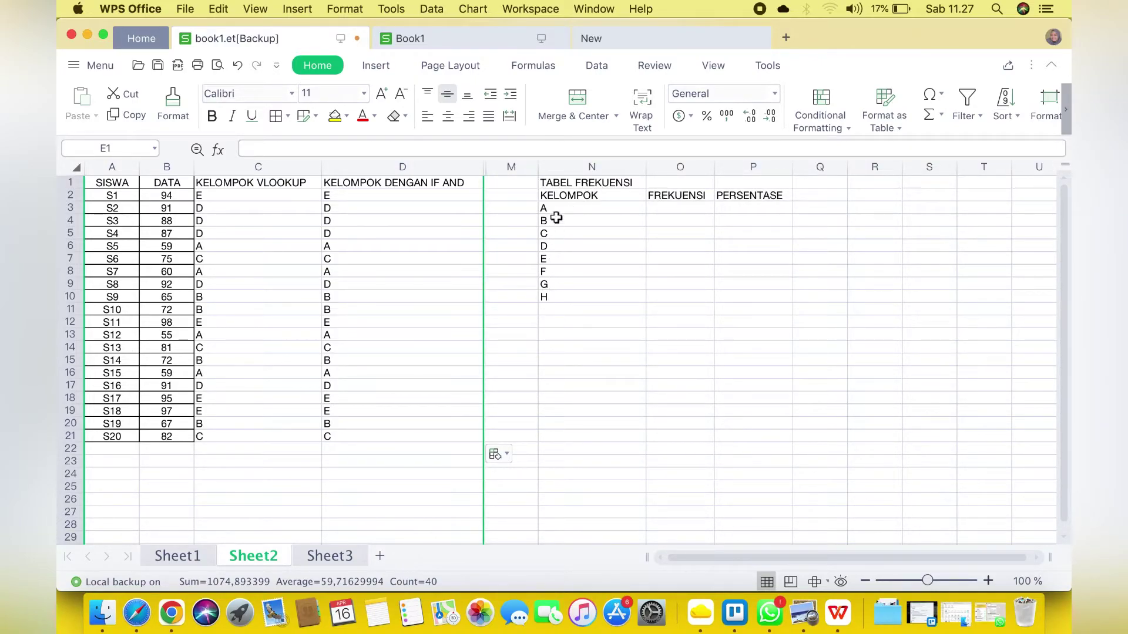
pyautogui.moveTo(553, 275); pyautogui.dragTo(549, 306)
pyautogui.press('Delete')
pyautogui.click(671, 213)
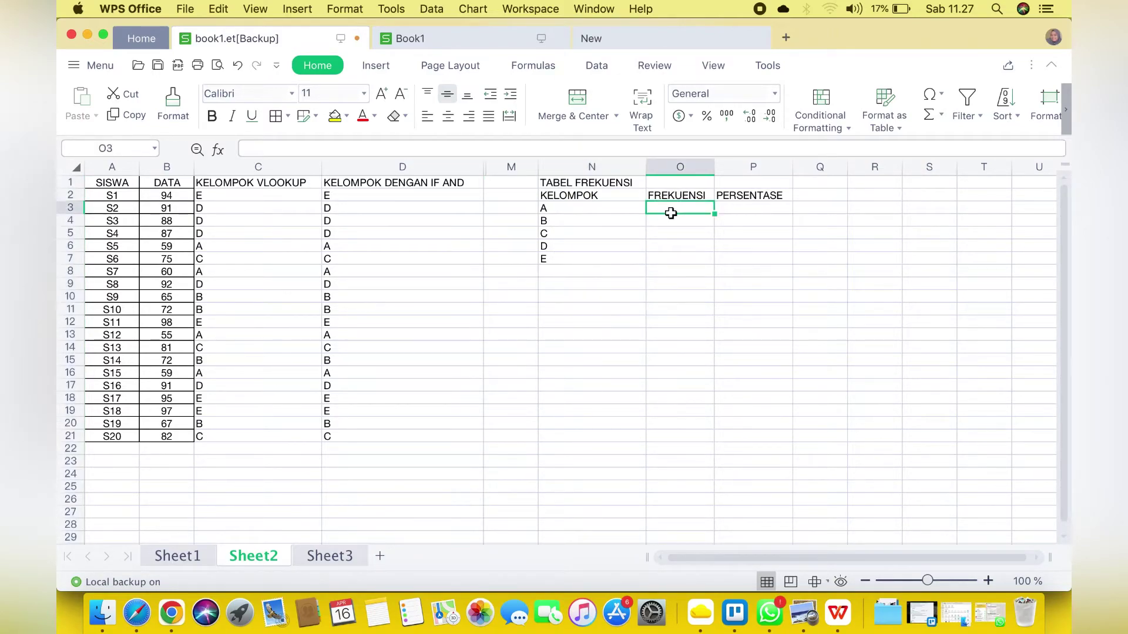
pyautogui.write('=')
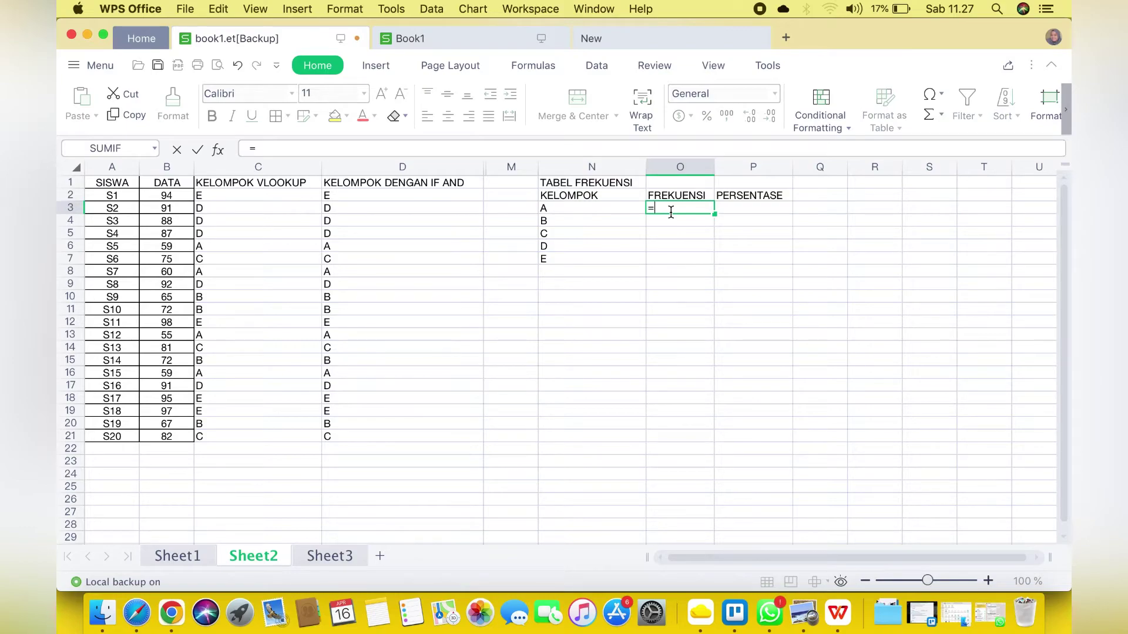
pyautogui.write('SUM')
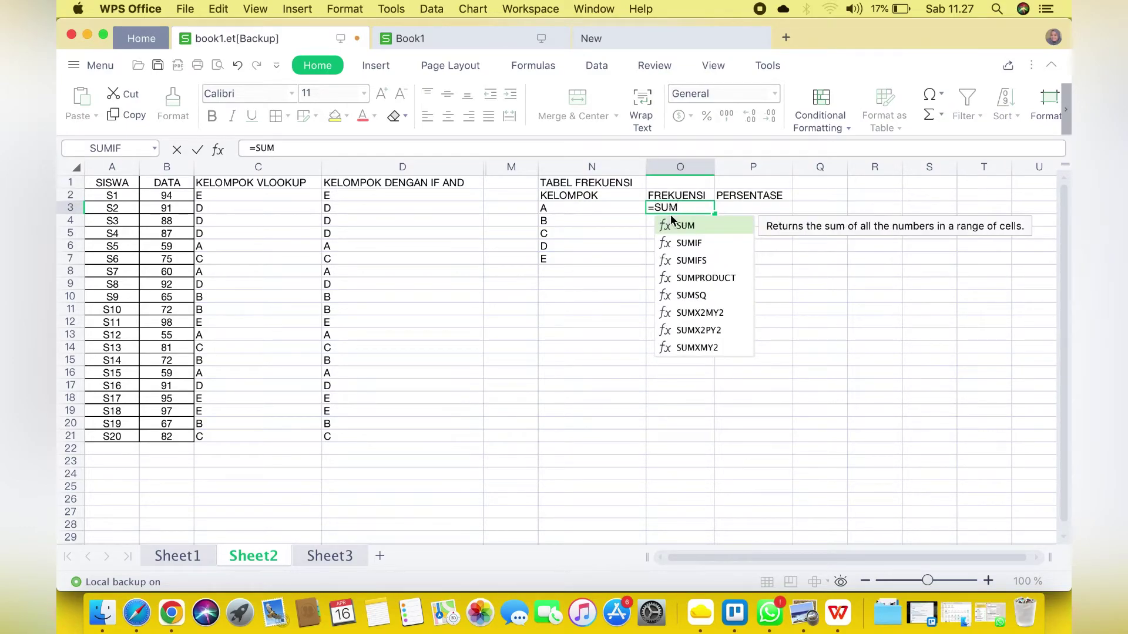
pyautogui.click(684, 244)
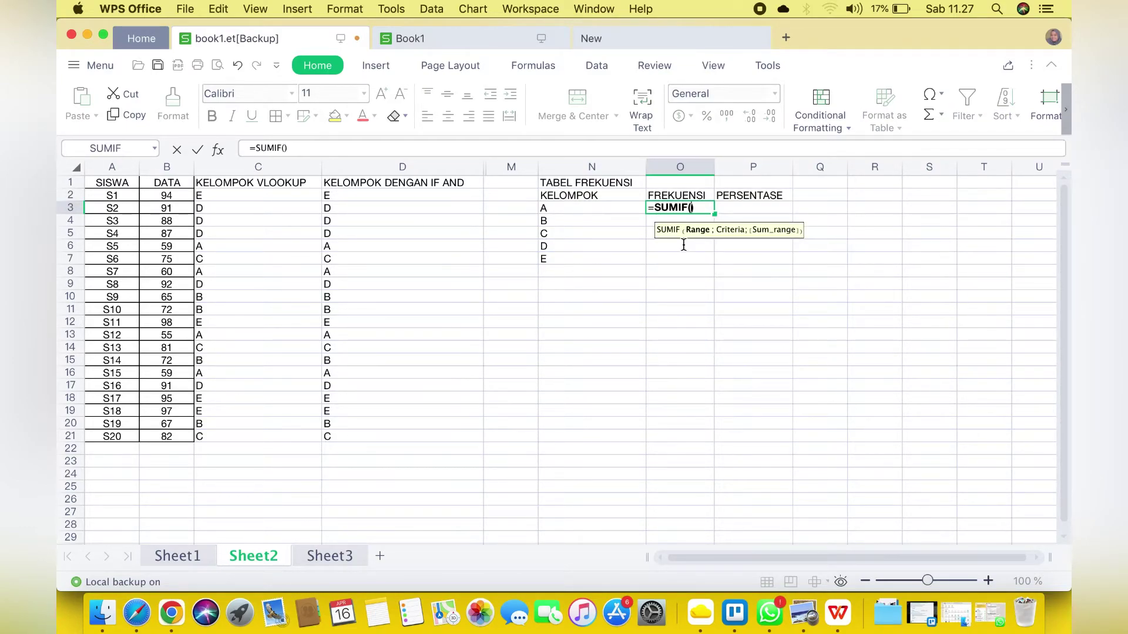
pyautogui.press('BackSpace')
pyautogui.press('BackSpace')
pyautogui.press('BackSpace')
pyautogui.press('BackSpace')
pyautogui.press('BackSpace')
pyautogui.press('BackSpace')
# Step: Enter a COUNTIF formula in O3 that counts the group in N3 within C2:C22
pyautogui.write('COUN')
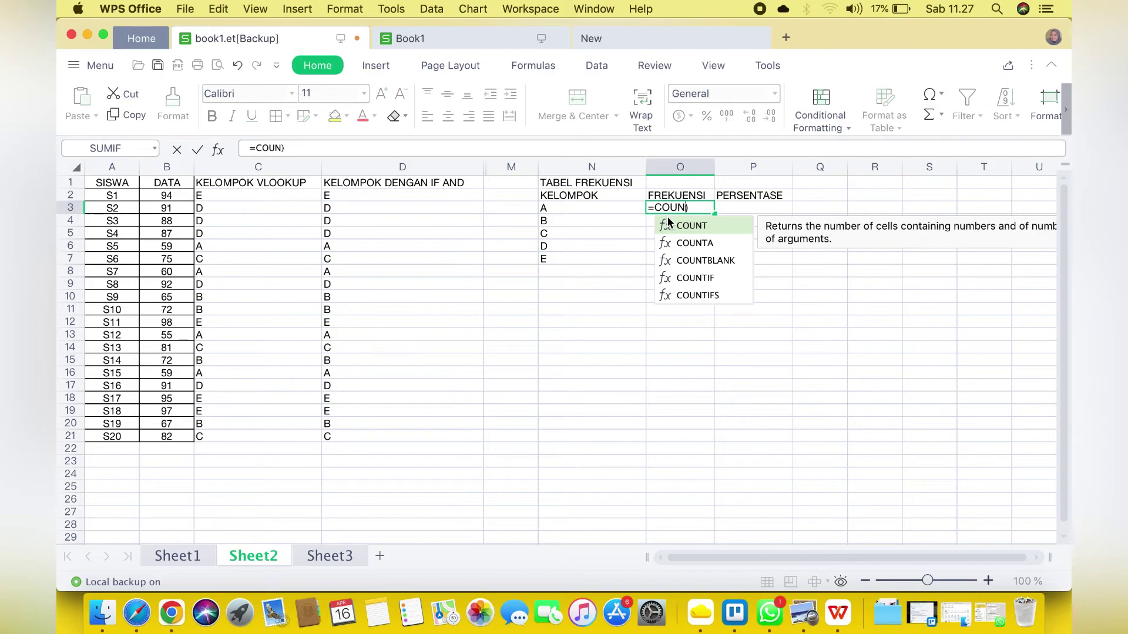
pyautogui.click(702, 278)
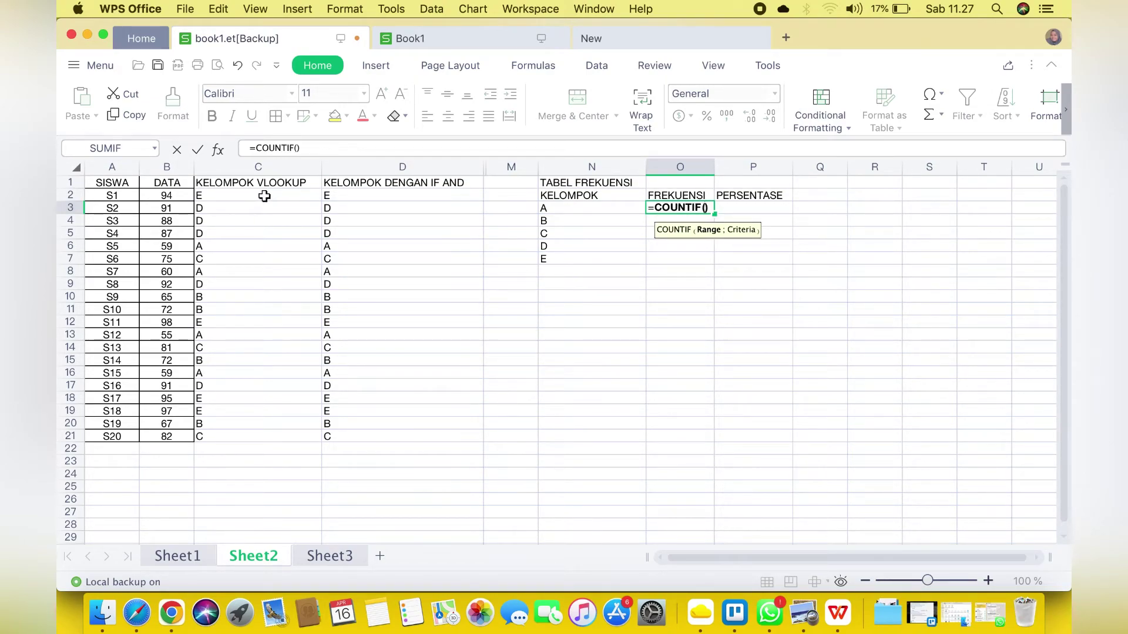
pyautogui.moveTo(262, 196); pyautogui.dragTo(263, 443)
pyautogui.write(';')
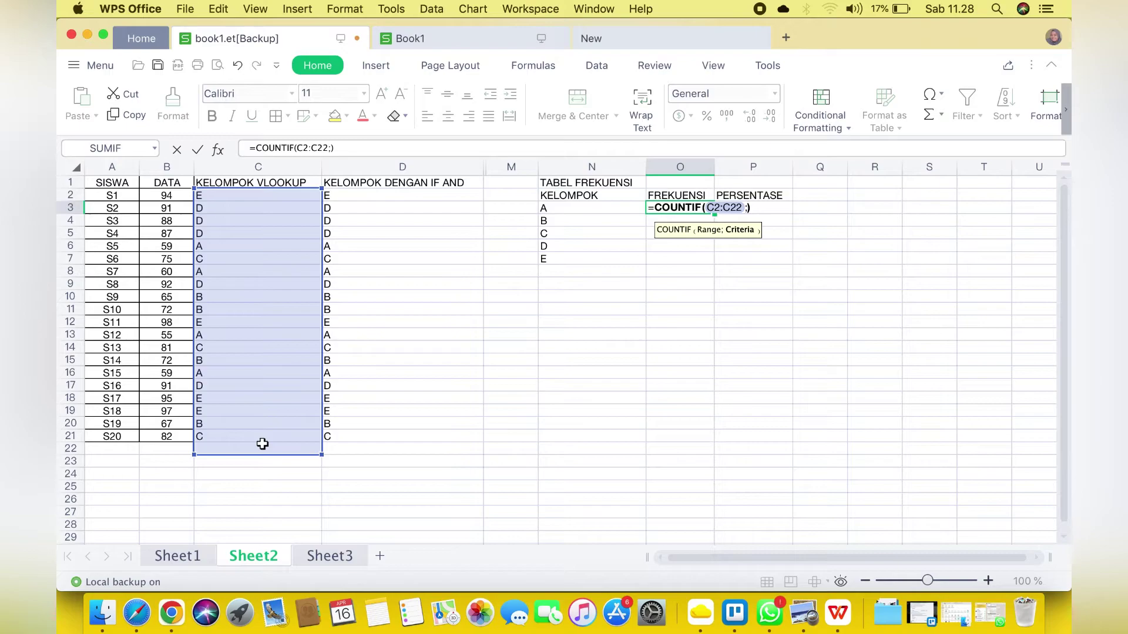
pyautogui.click(566, 210)
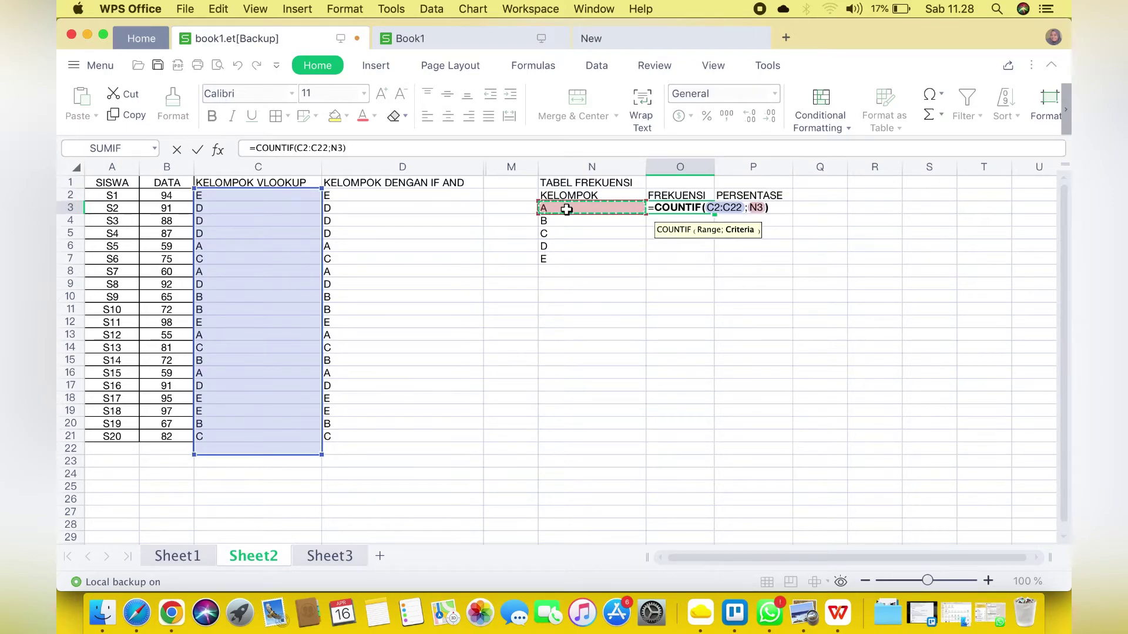
pyautogui.press('Return')
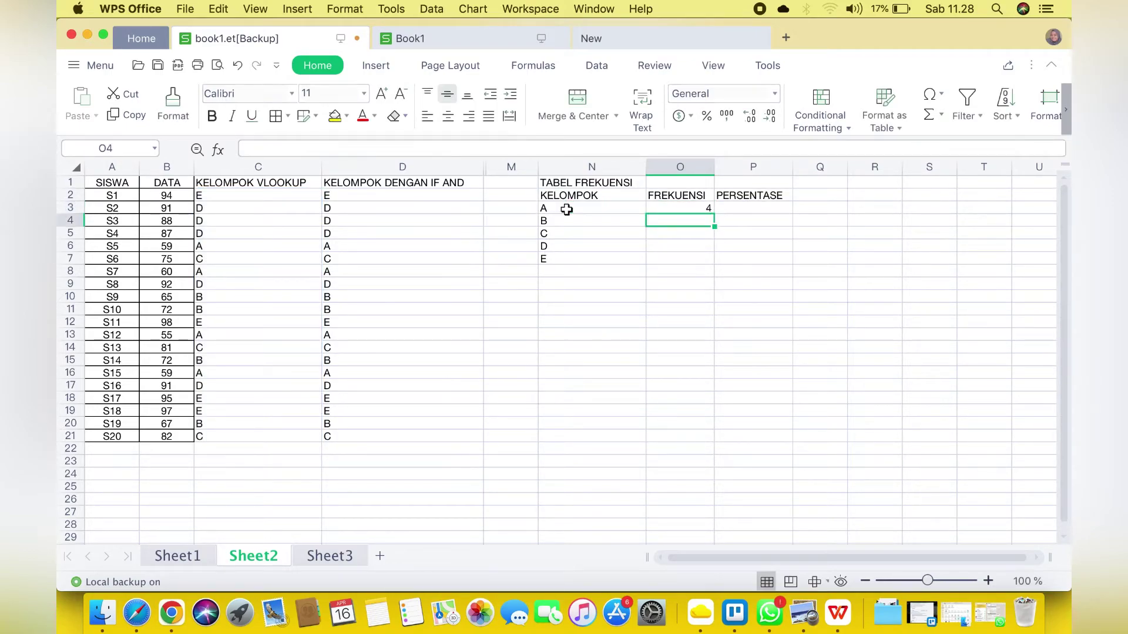
# Step: Make the C2:C22 range absolute in O3's COUNTIF formula
pyautogui.click(698, 206)
pyautogui.doubleClick(698, 205)
pyautogui.moveTo(705, 208); pyautogui.dragTo(743, 207)
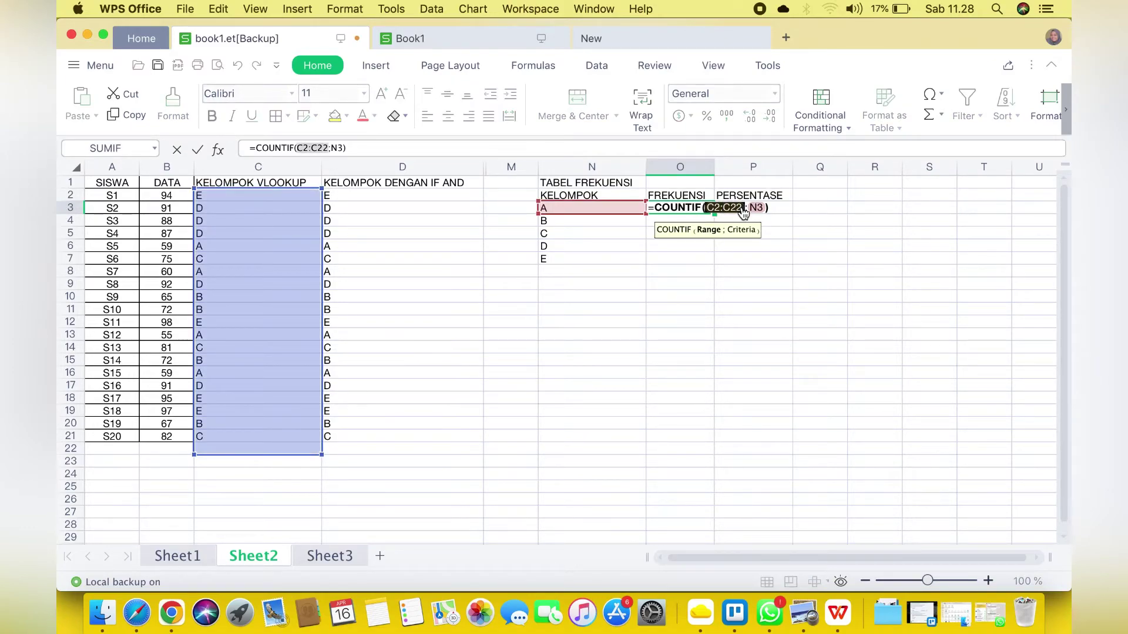
pyautogui.press('F4')
pyautogui.press('Return')
# Step: Fill O3's COUNTIF formula down to O7 and inspect the references in O4's copied formula
pyautogui.click(698, 209)
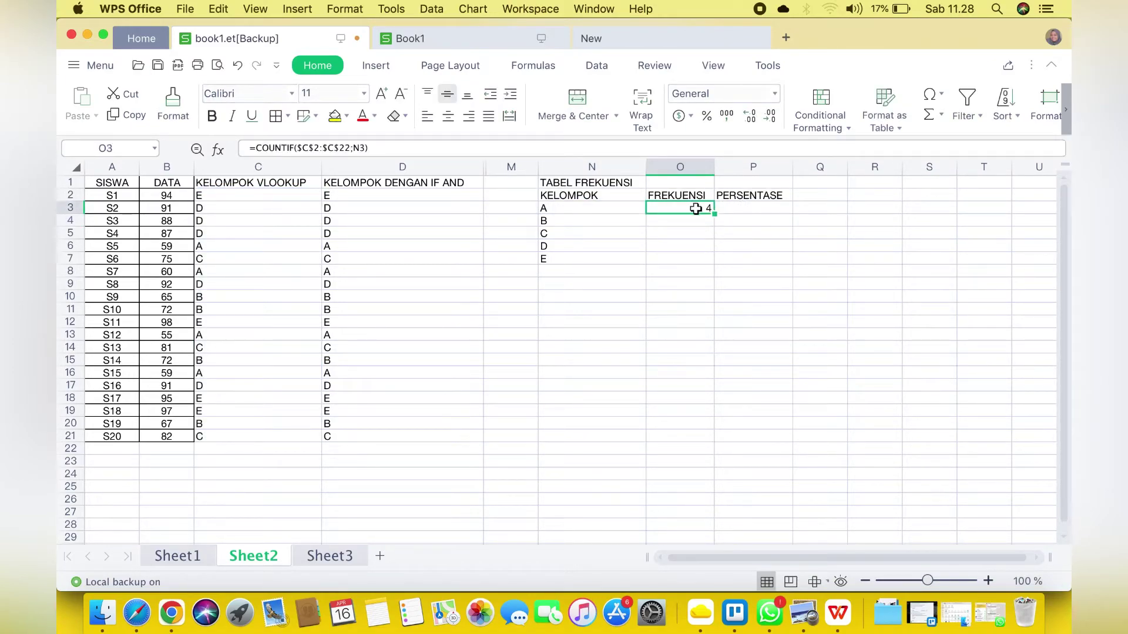
pyautogui.moveTo(715, 215); pyautogui.dragTo(714, 263)
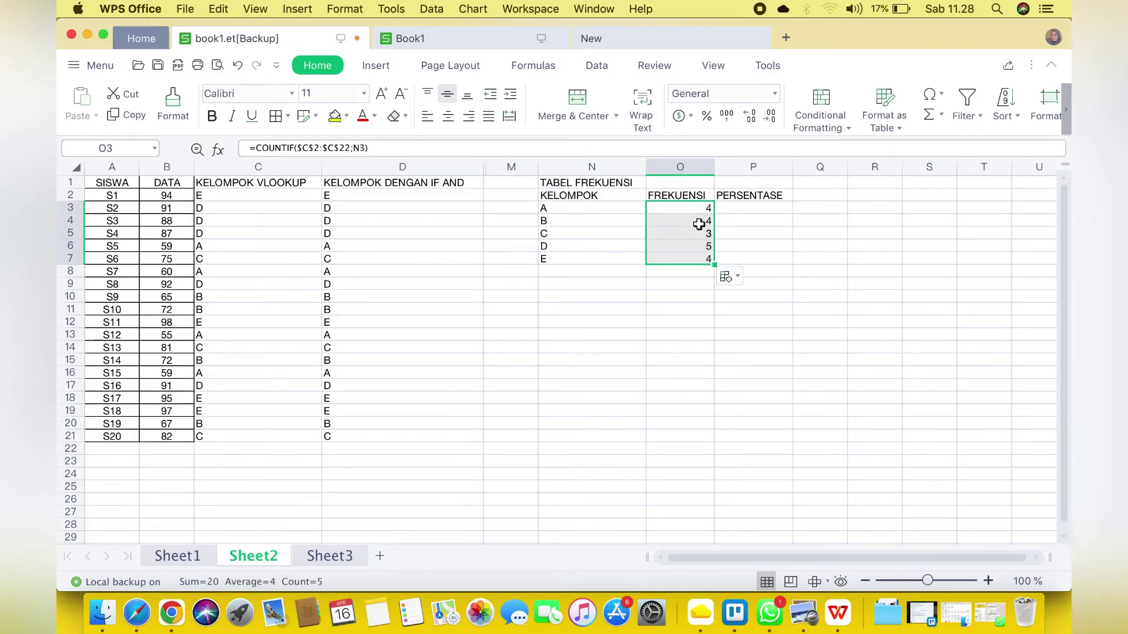
pyautogui.doubleClick(699, 221)
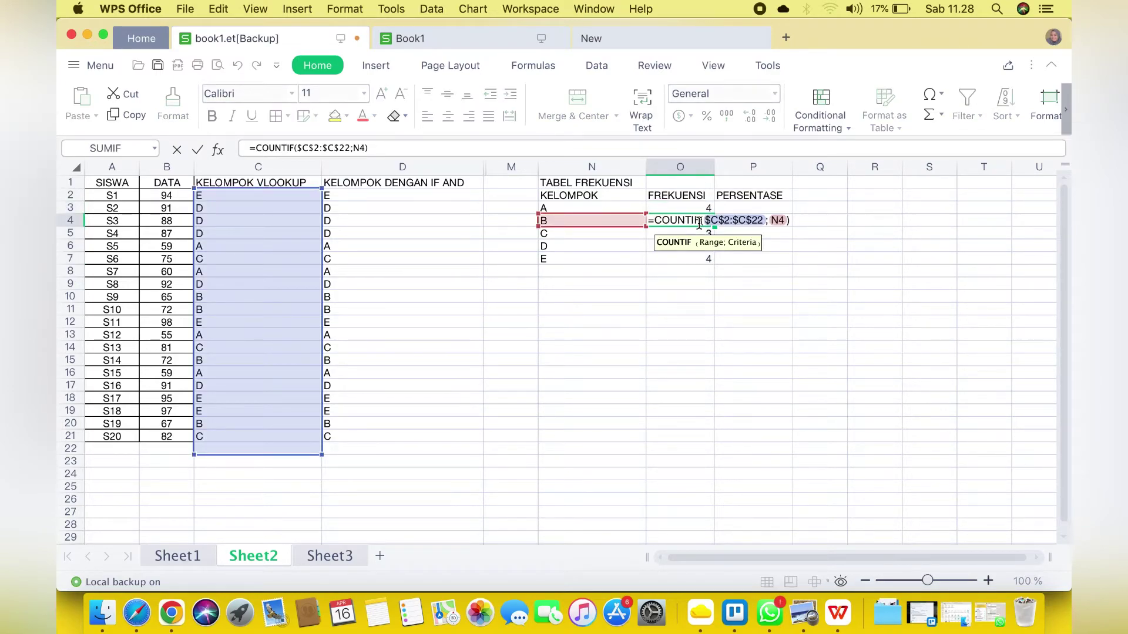
pyautogui.press('Return')
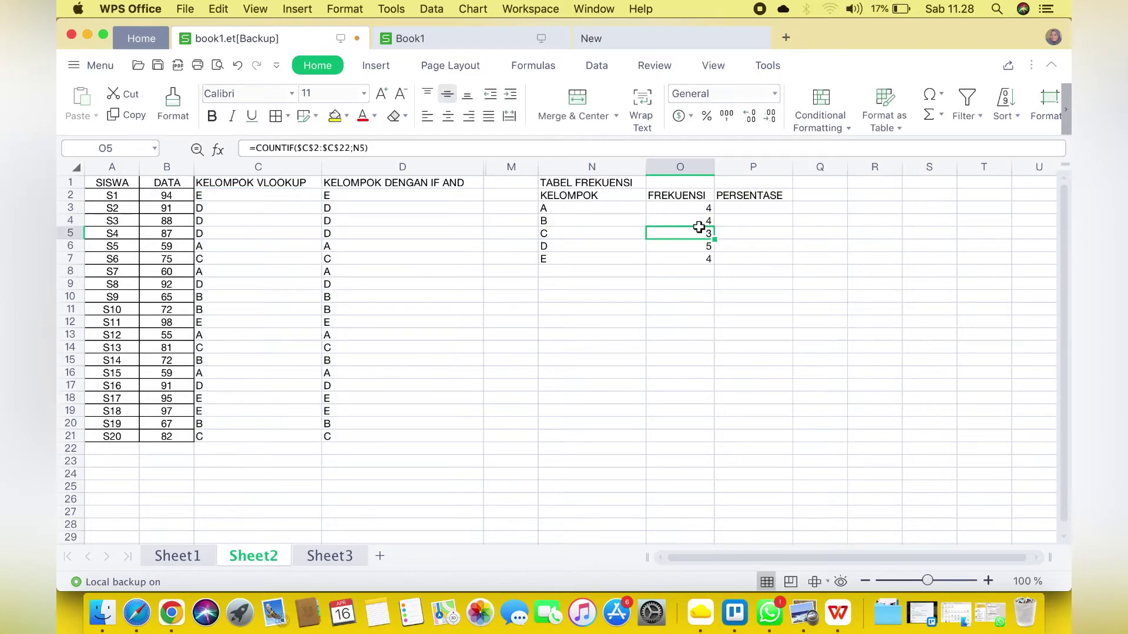
# Step: Add the label TOTAL in N8 below group E of the frequency table
pyautogui.click(611, 273)
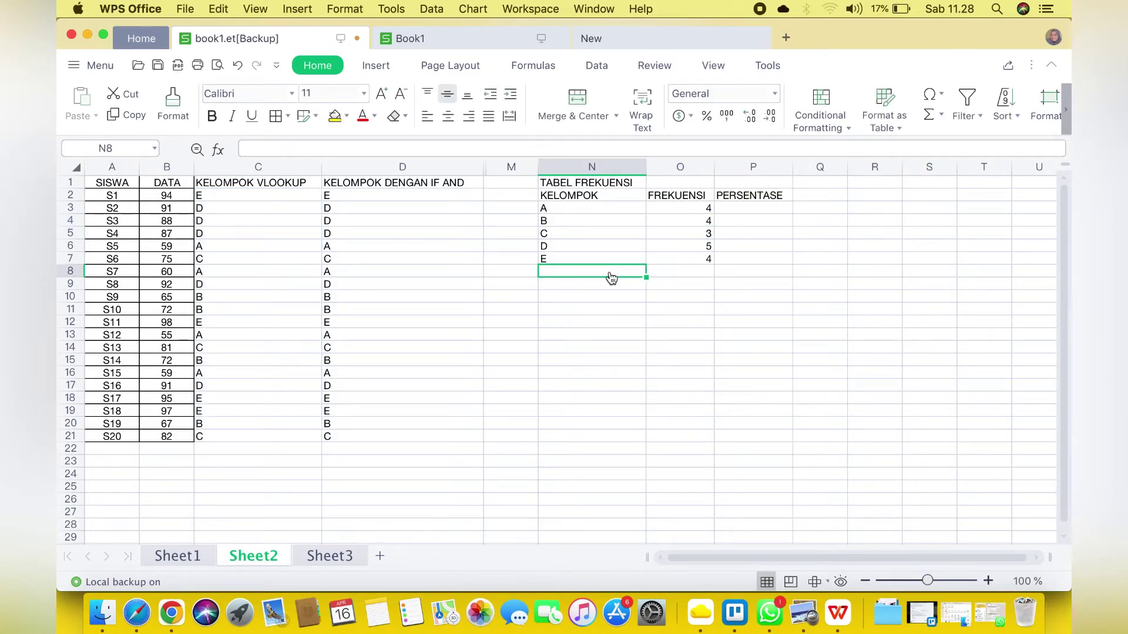
pyautogui.write('TORAL')
pyautogui.press('Tab')
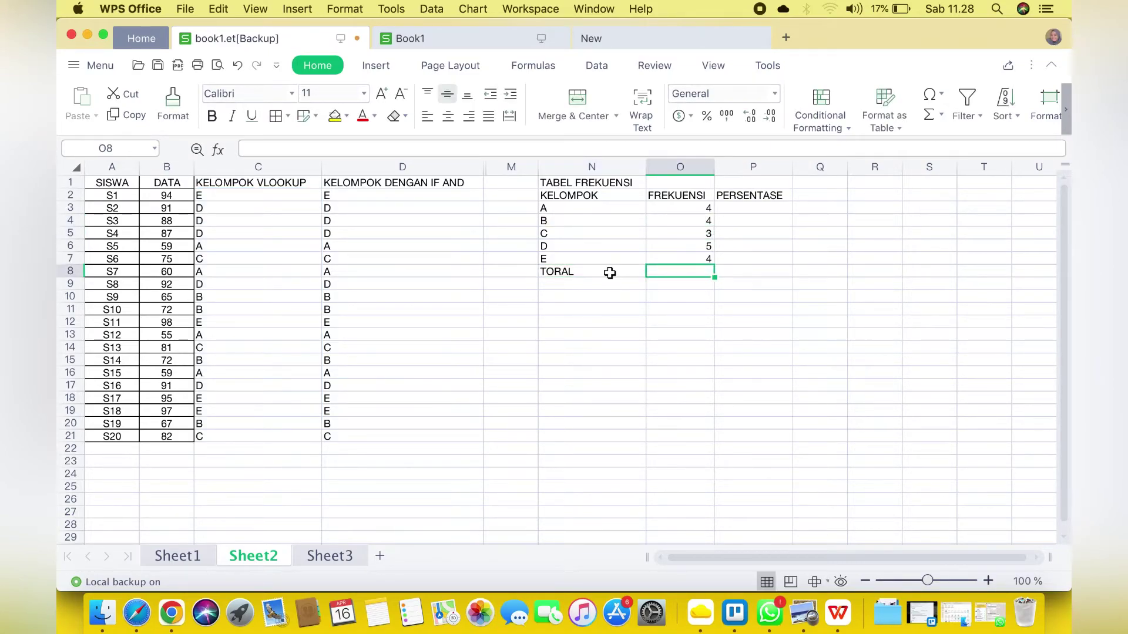
pyautogui.click(611, 274)
pyautogui.write('TOTAL')
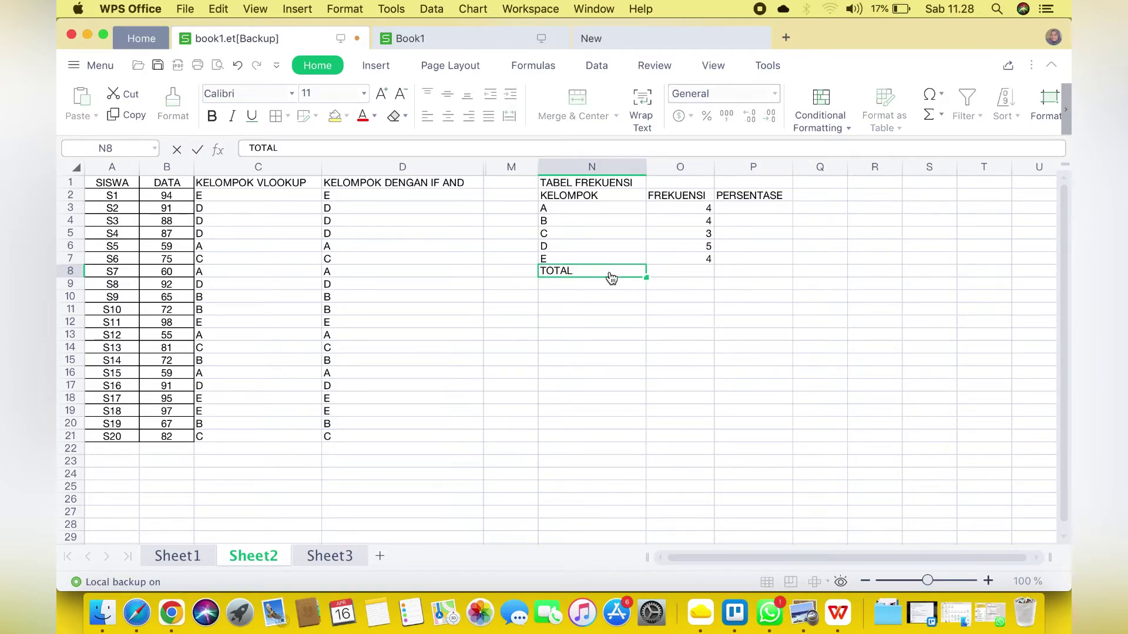
pyautogui.press('Tab')
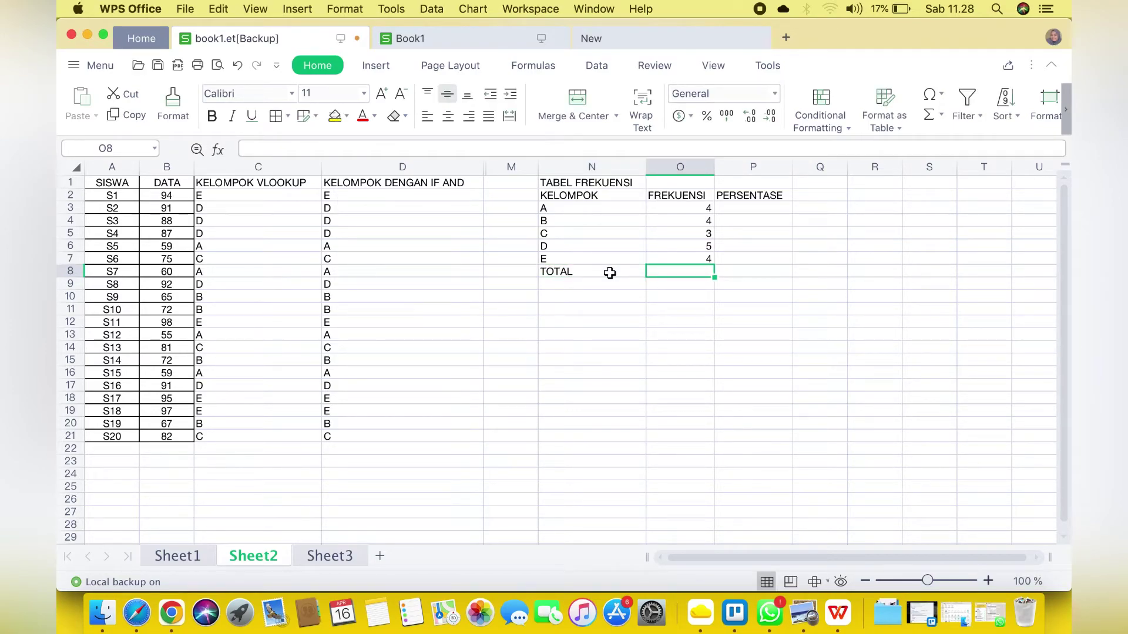
# Step: Sum the frequencies O3:O7 in O8 with a SUM formula
pyautogui.write('=SUM')
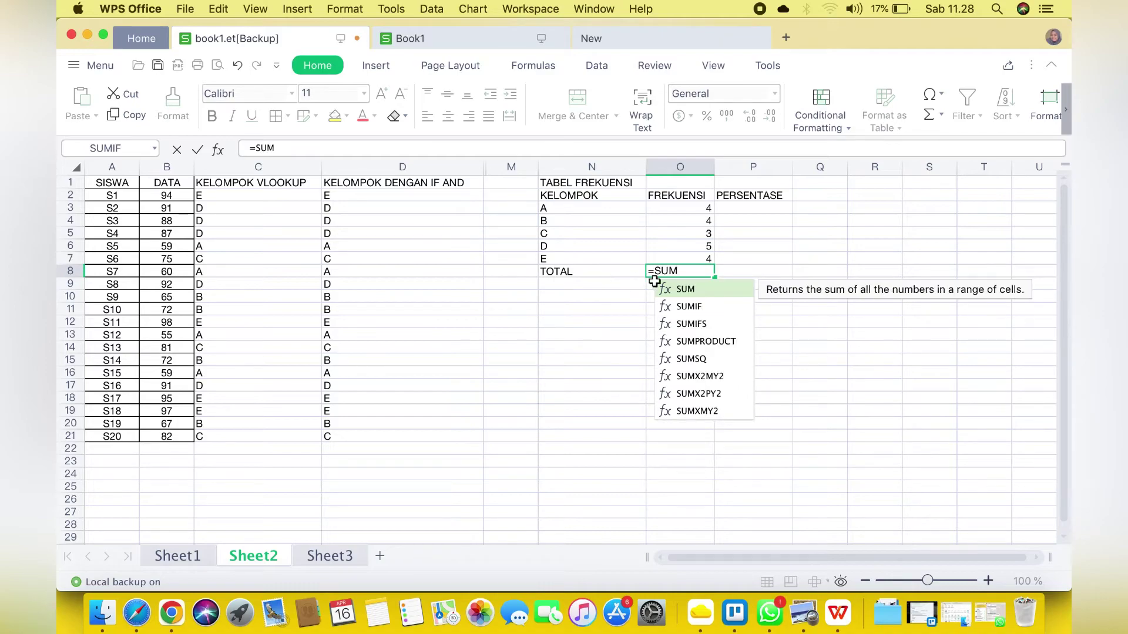
pyautogui.doubleClick(692, 288)
pyautogui.moveTo(698, 209); pyautogui.dragTo(698, 259)
pyautogui.press('Return')
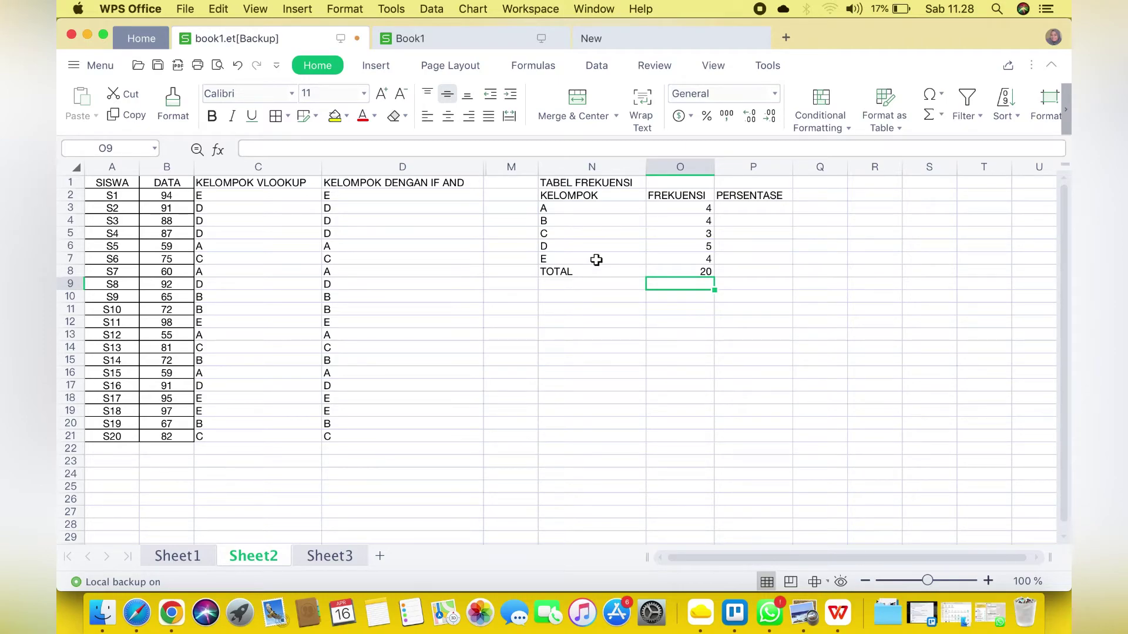
# Step: Enter a formula in P3 that divides group A's frequency in O3 by the total in O8
pyautogui.click(754, 210)
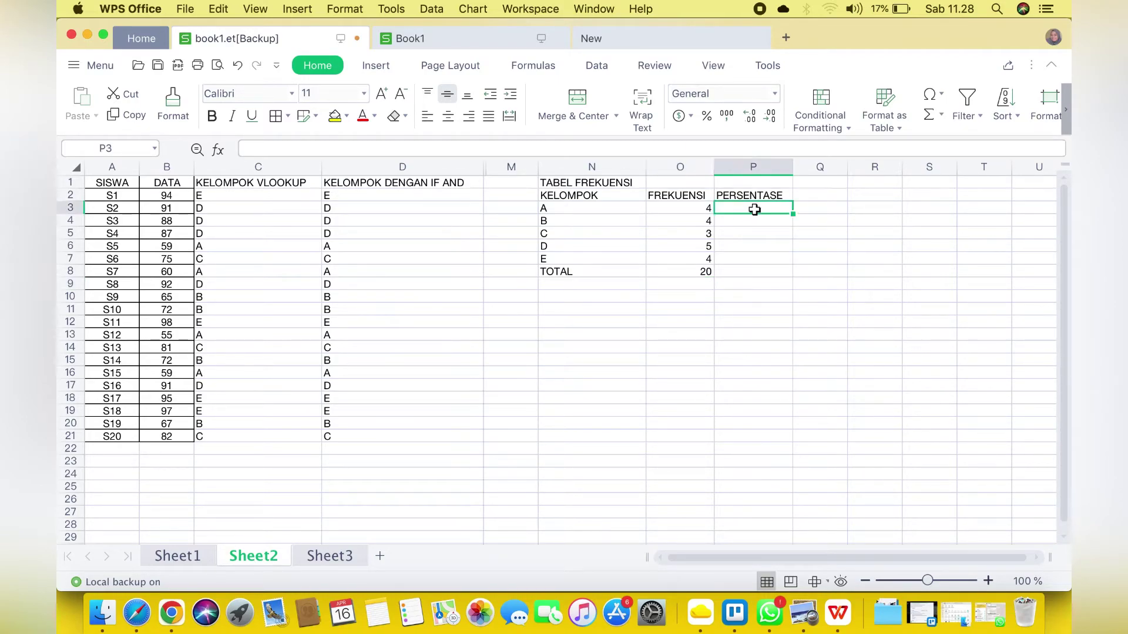
pyautogui.write('=')
pyautogui.click(704, 206)
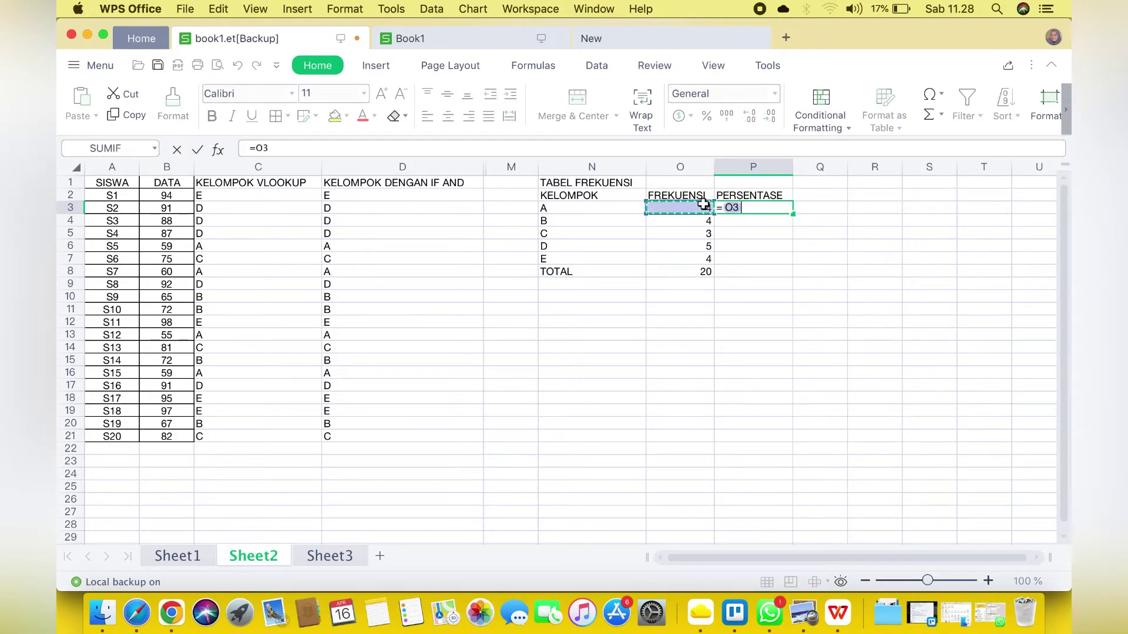
pyautogui.write('/')
pyautogui.click(698, 274)
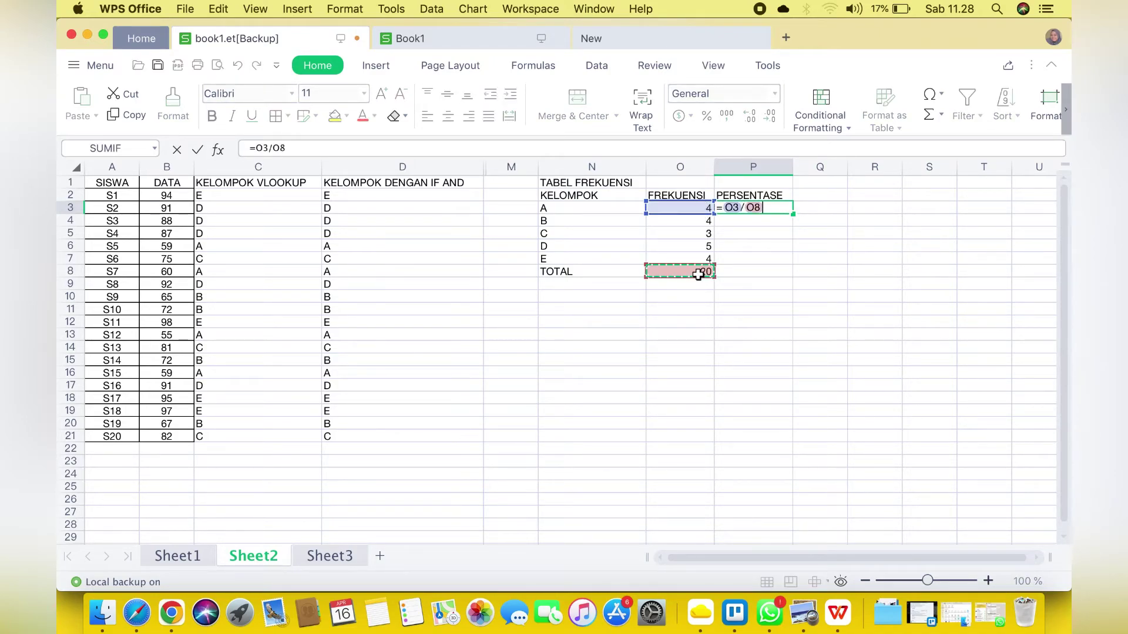
pyautogui.press('Return')
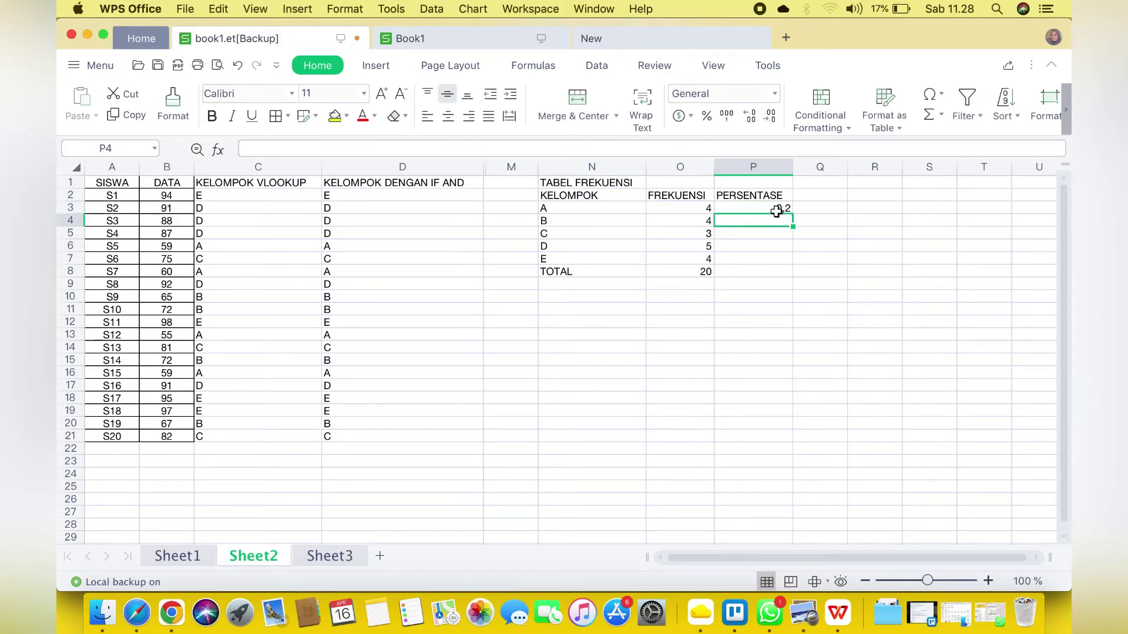
# Step: Format P3 as a percentage and fill its formula down to P8
pyautogui.click(781, 210)
pyautogui.click(706, 117)
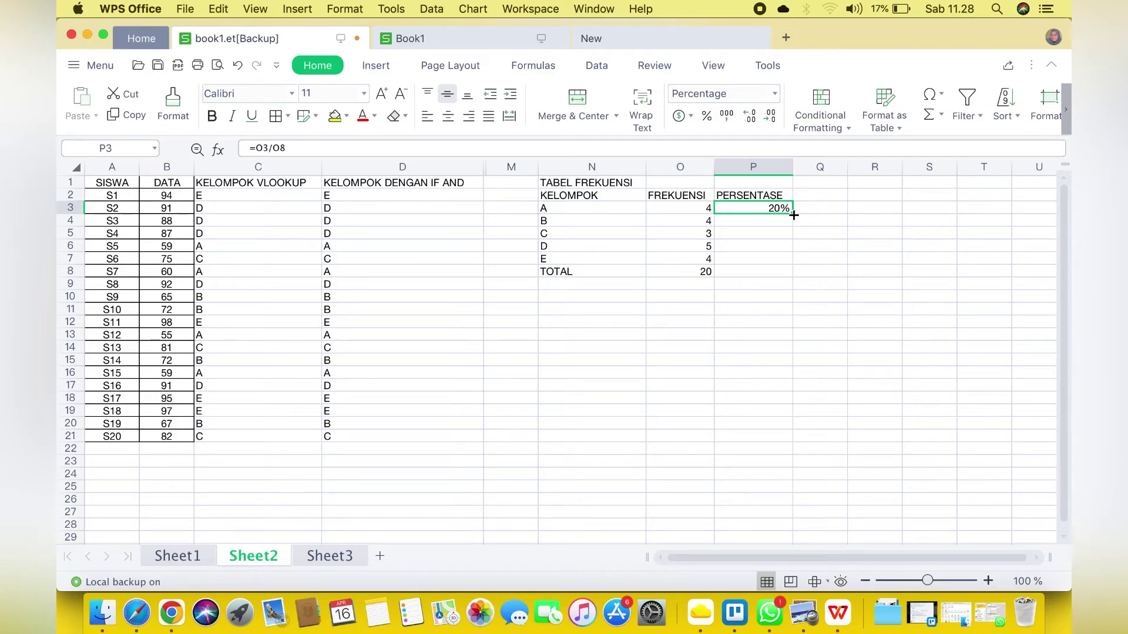
pyautogui.moveTo(793, 215); pyautogui.dragTo(793, 275)
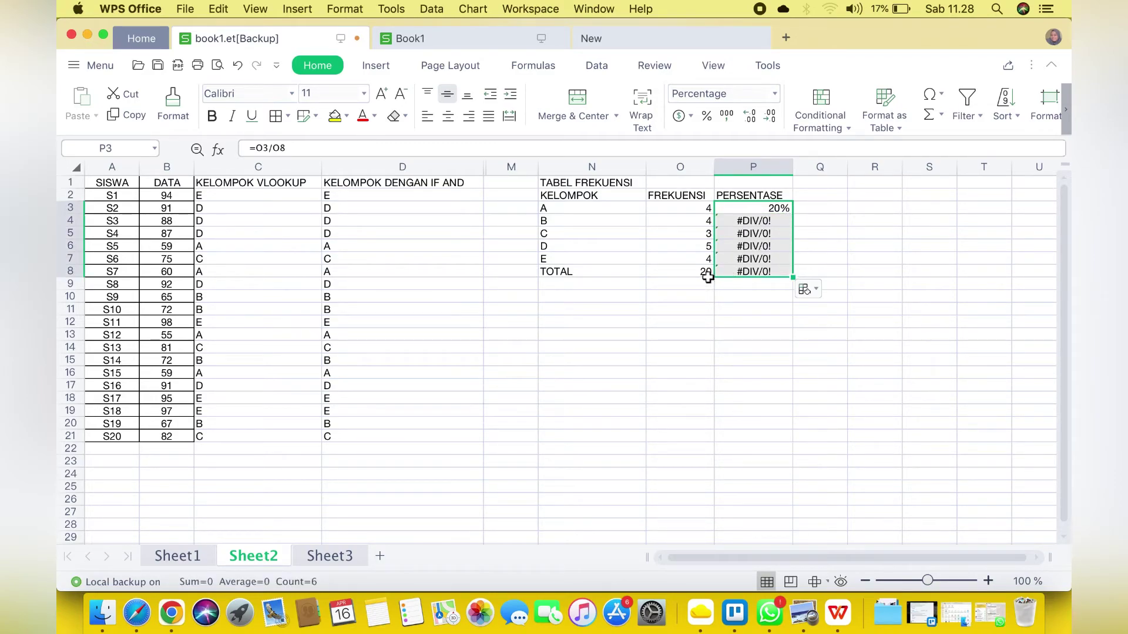
# Step: Make O8 absolute in P3's percentage formula and refill it down to P8
pyautogui.click(767, 217)
pyautogui.doubleClick(766, 211)
pyautogui.moveTo(748, 208); pyautogui.dragTo(769, 208)
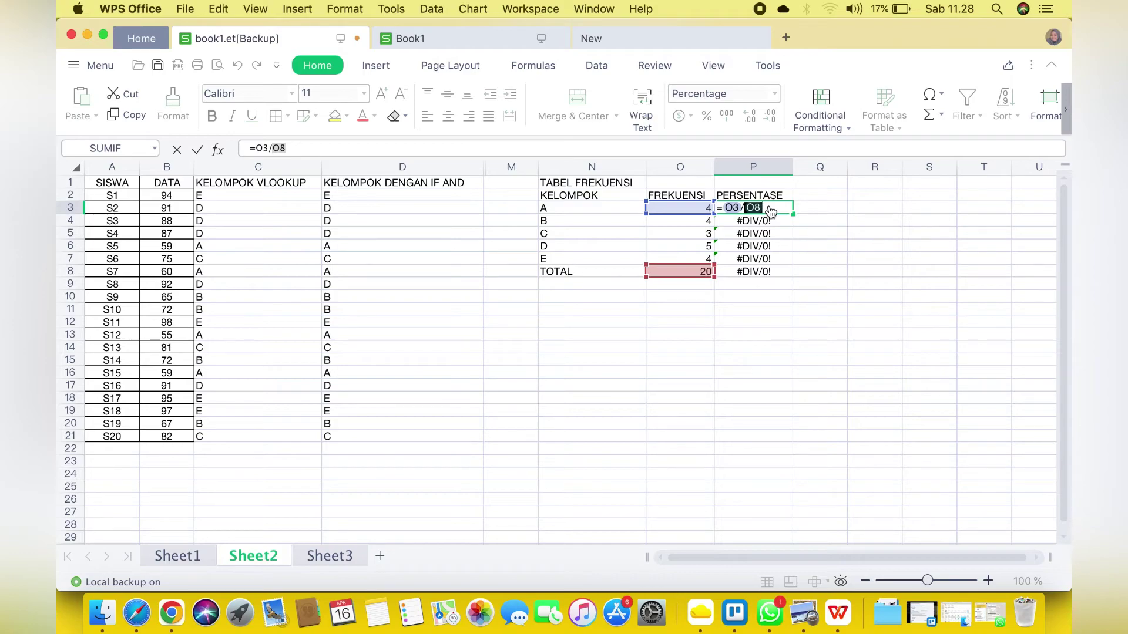
pyautogui.press('F4')
pyautogui.press('Return')
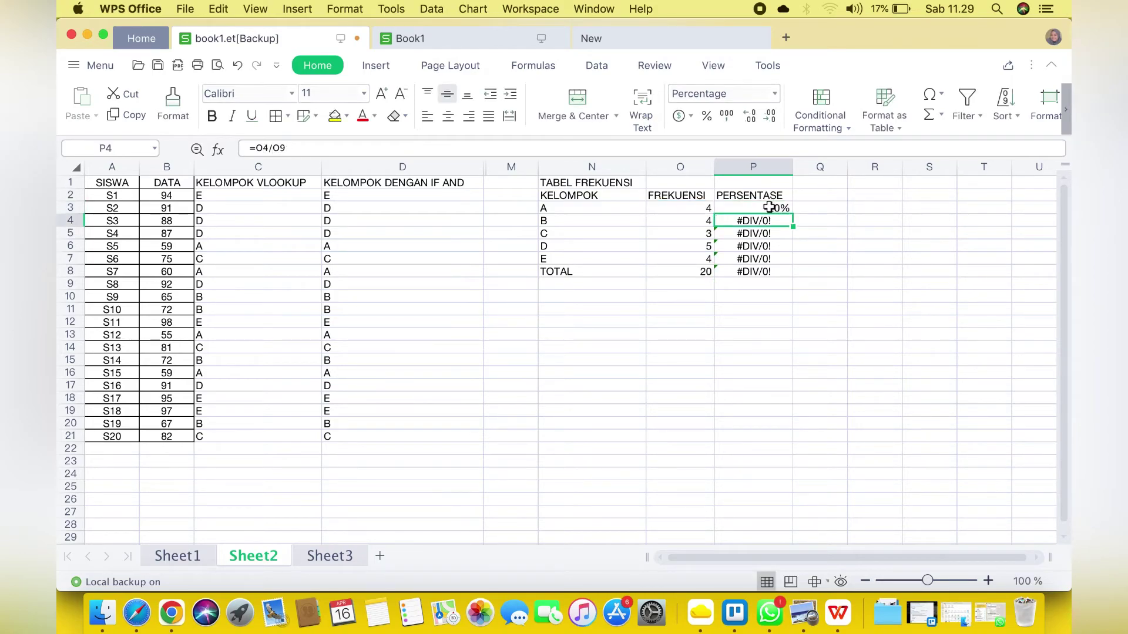
pyautogui.click(770, 208)
pyautogui.doubleClick(790, 218)
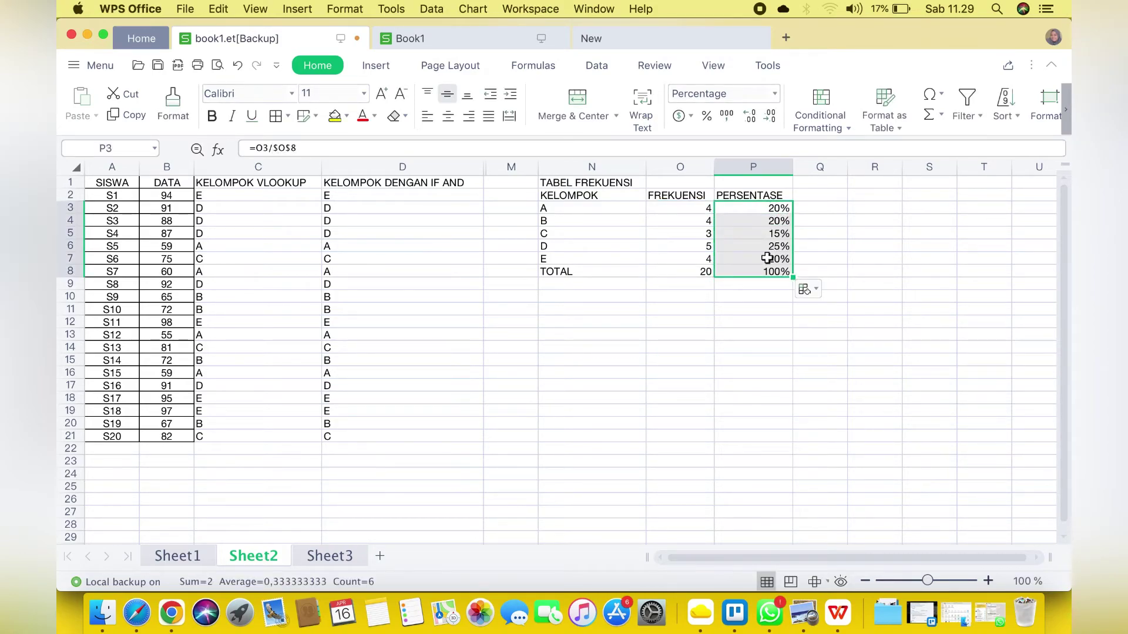
# Step: Center the contents of the frequency table N2:P8 and add borders to all of its cells
pyautogui.click(748, 273)
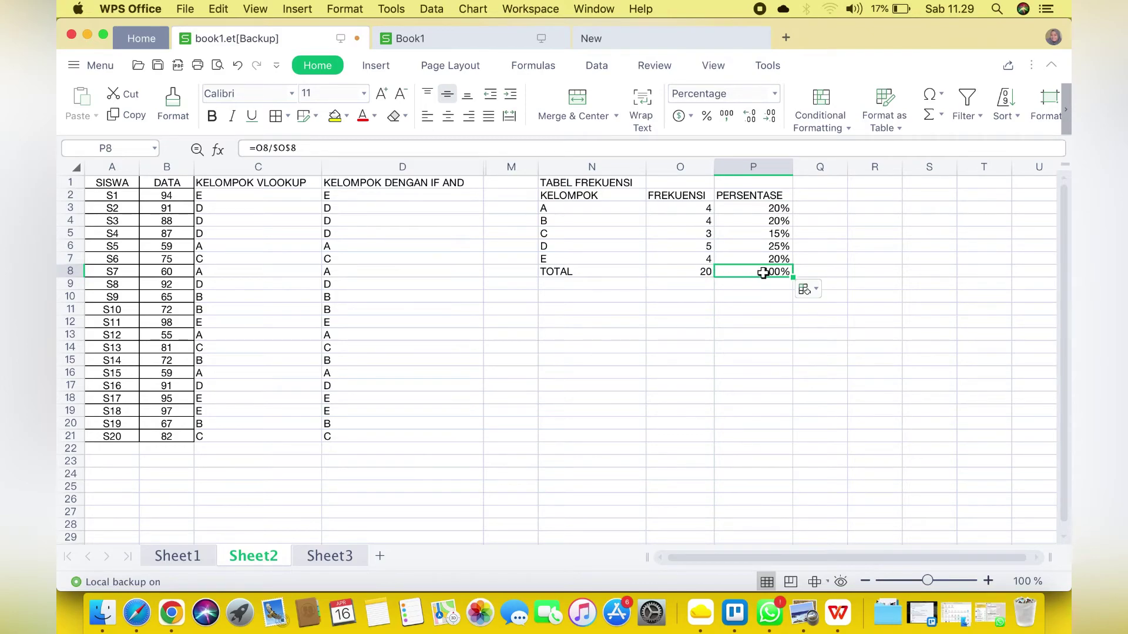
pyautogui.hotkey('ctrl', 'a')
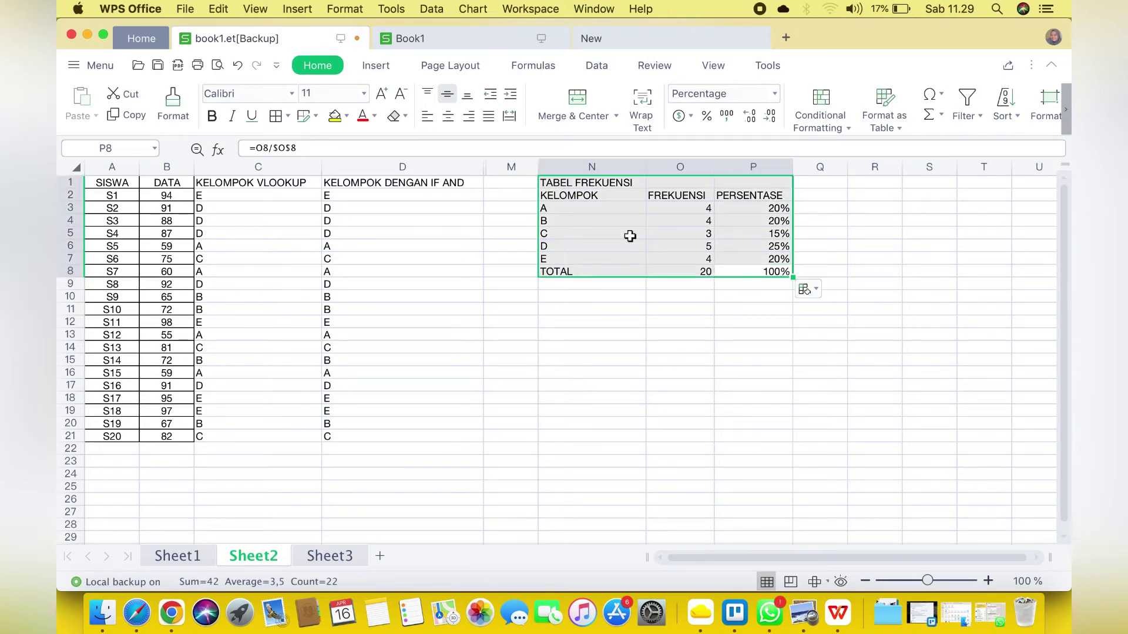
pyautogui.click(636, 209)
pyautogui.moveTo(645, 198); pyautogui.dragTo(764, 271)
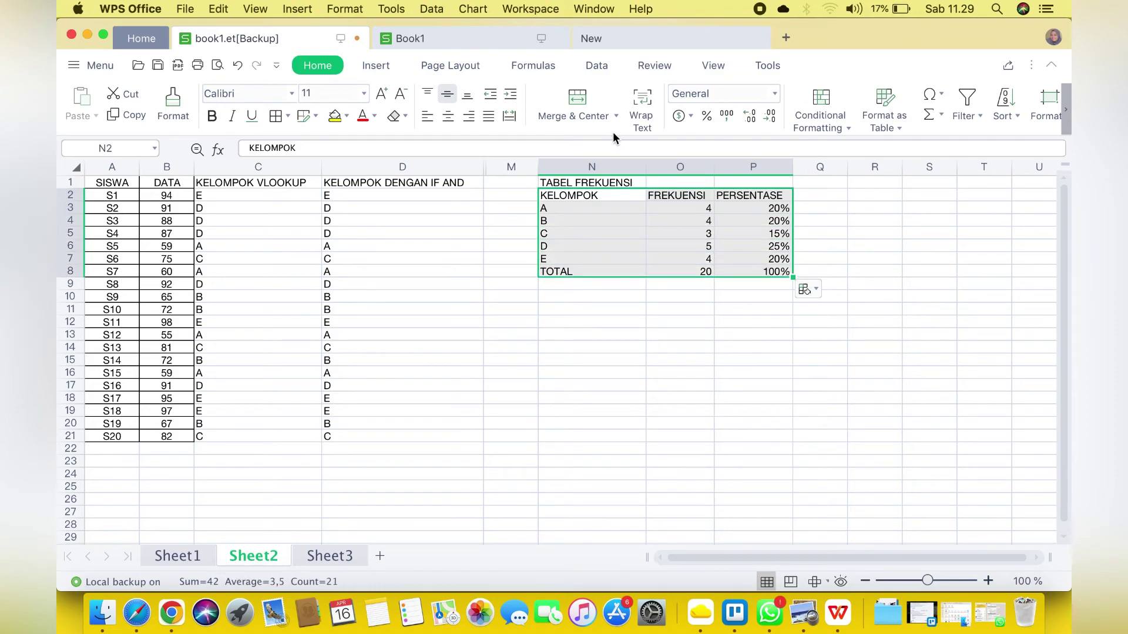
pyautogui.click(449, 116)
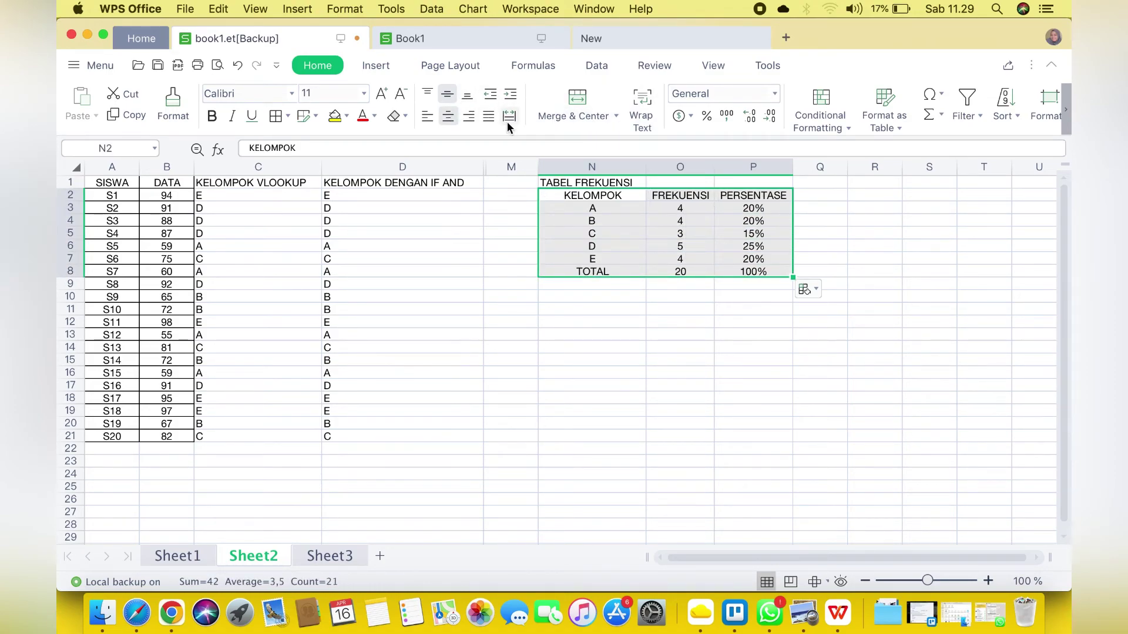
pyautogui.click(273, 118)
# Step: Make the frequency table's header row N2:P2 bold
pyautogui.moveTo(593, 197); pyautogui.dragTo(755, 201)
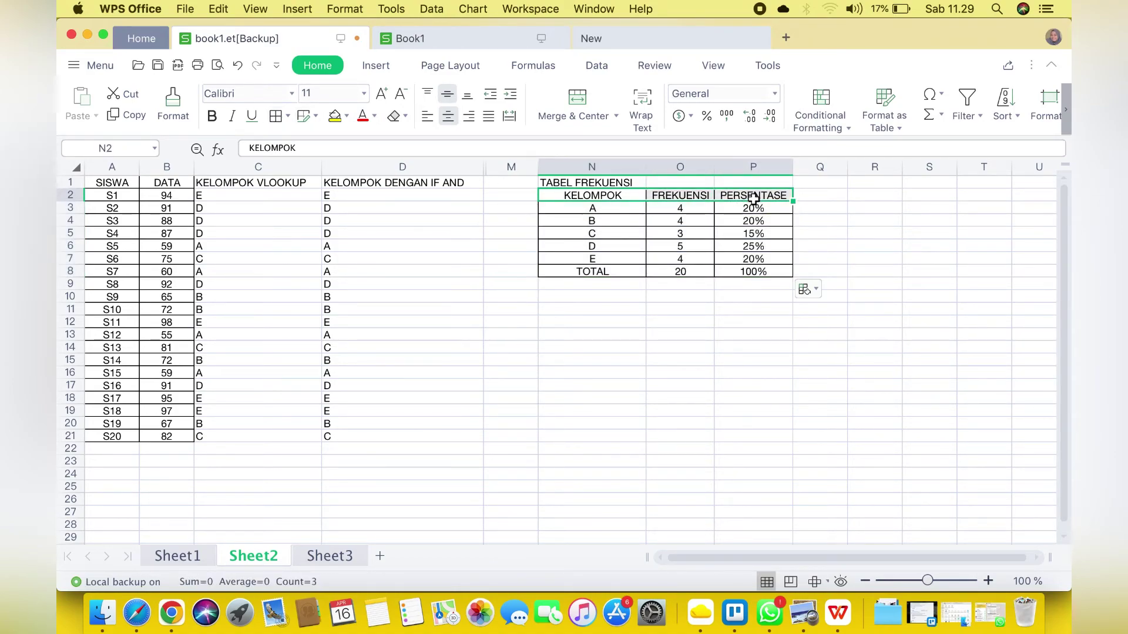
pyautogui.press('super+b')
pyautogui.click(846, 225)
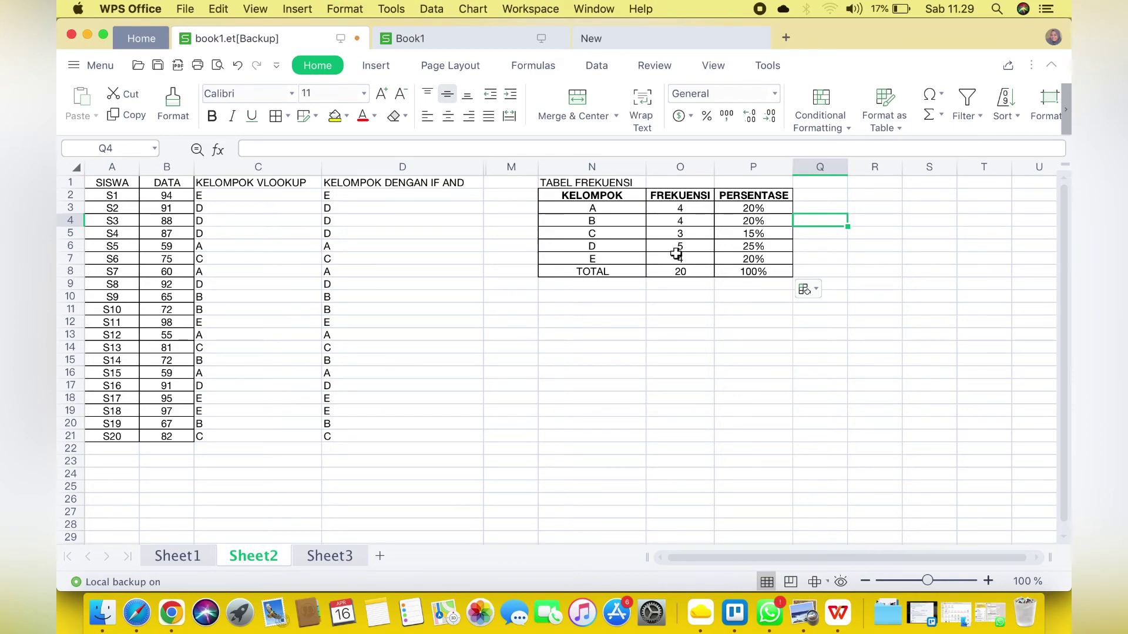
# Step: Unhide the columns between D and M to bring back the class calculation tables beside the frequency table
pyautogui.moveTo(473, 166); pyautogui.dragTo(504, 170)
pyautogui.rightClick(504, 169)
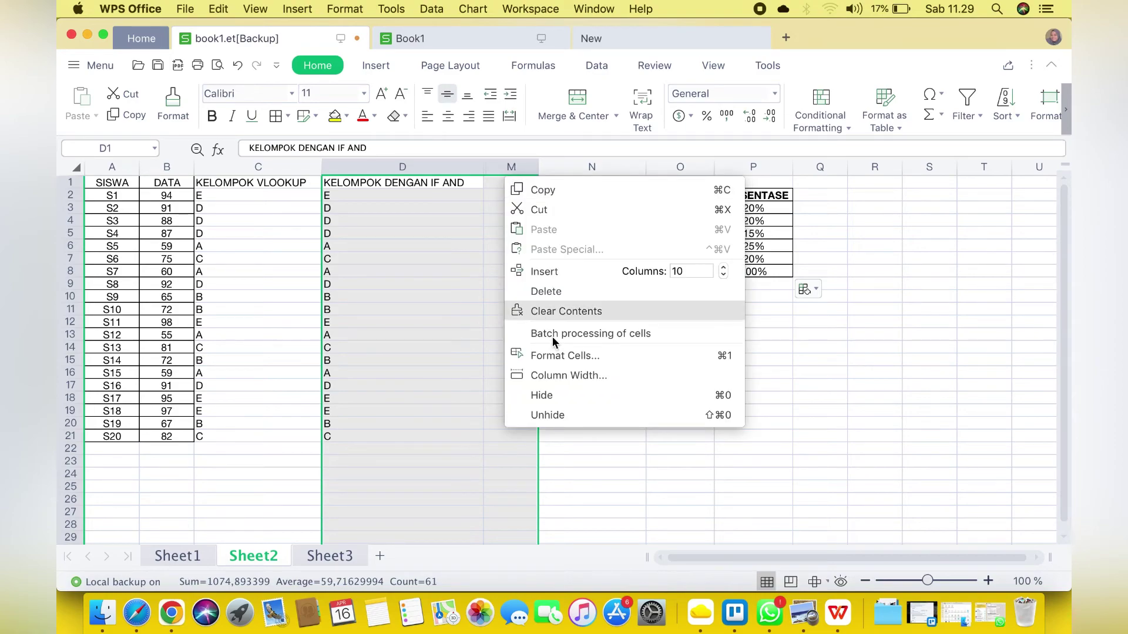
pyautogui.click(562, 414)
pyautogui.hscroll(10, 776, 397)
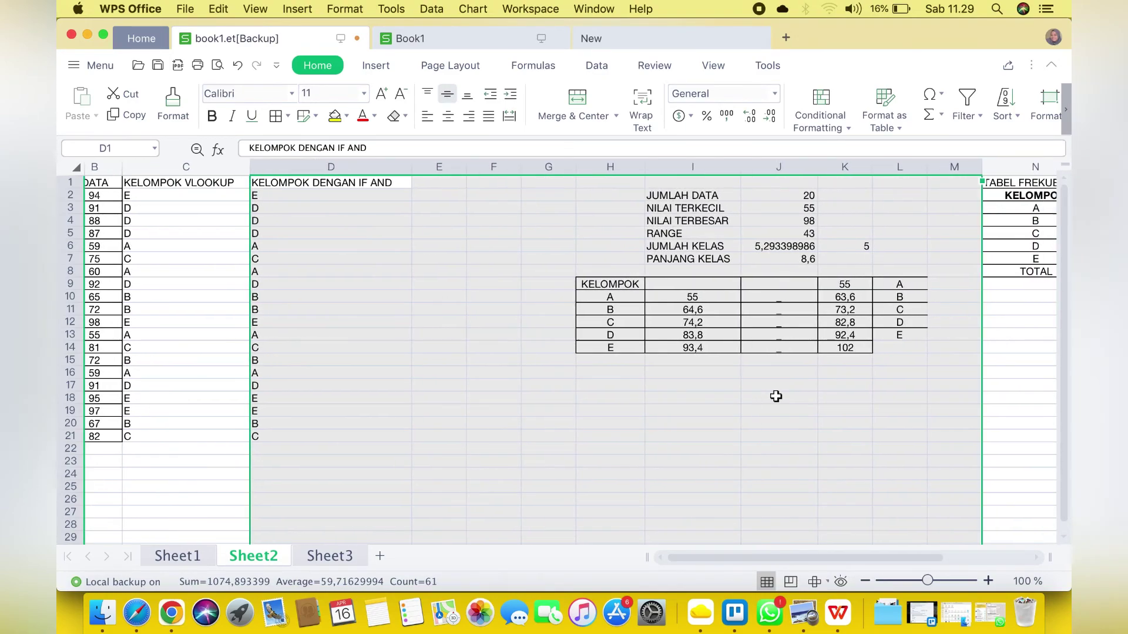
pyautogui.hscroll(2, 776, 396)
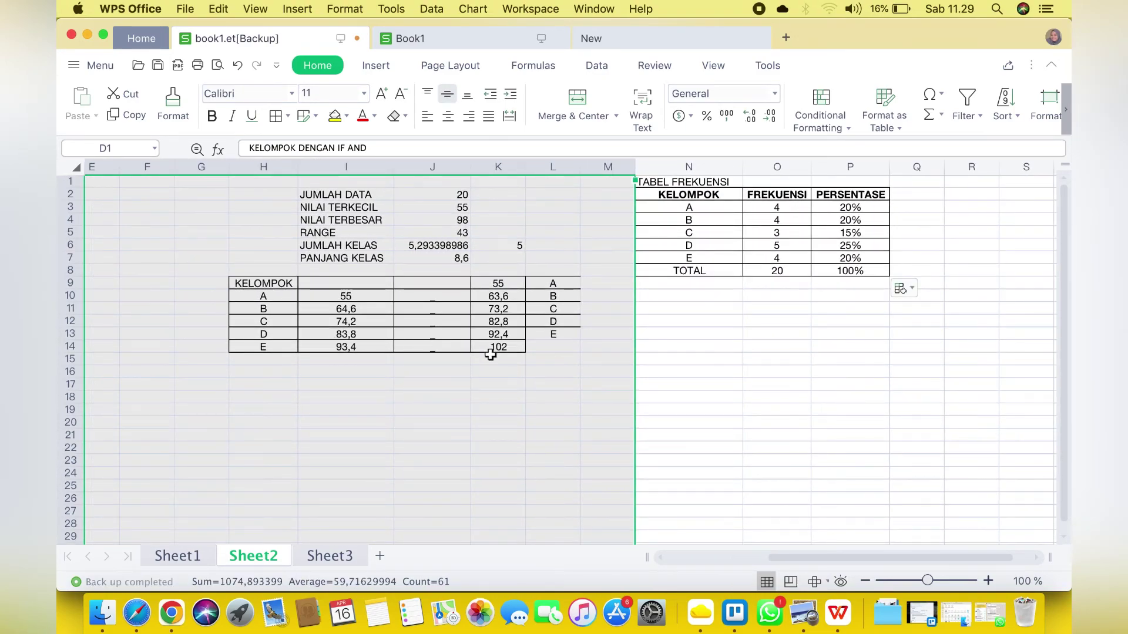
pyautogui.click(723, 305)
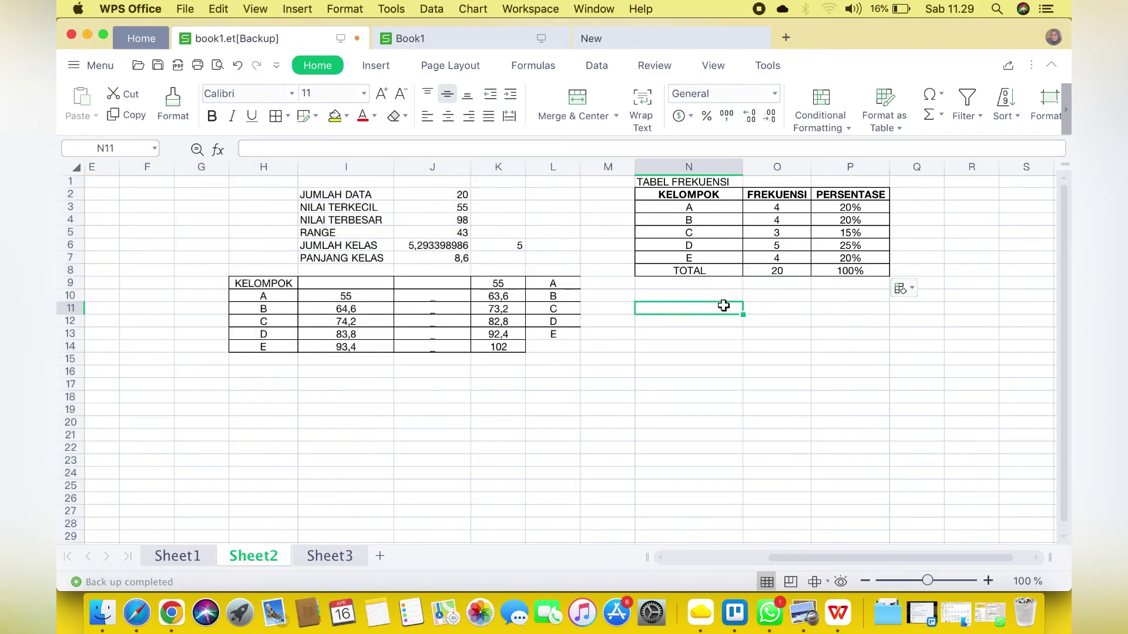